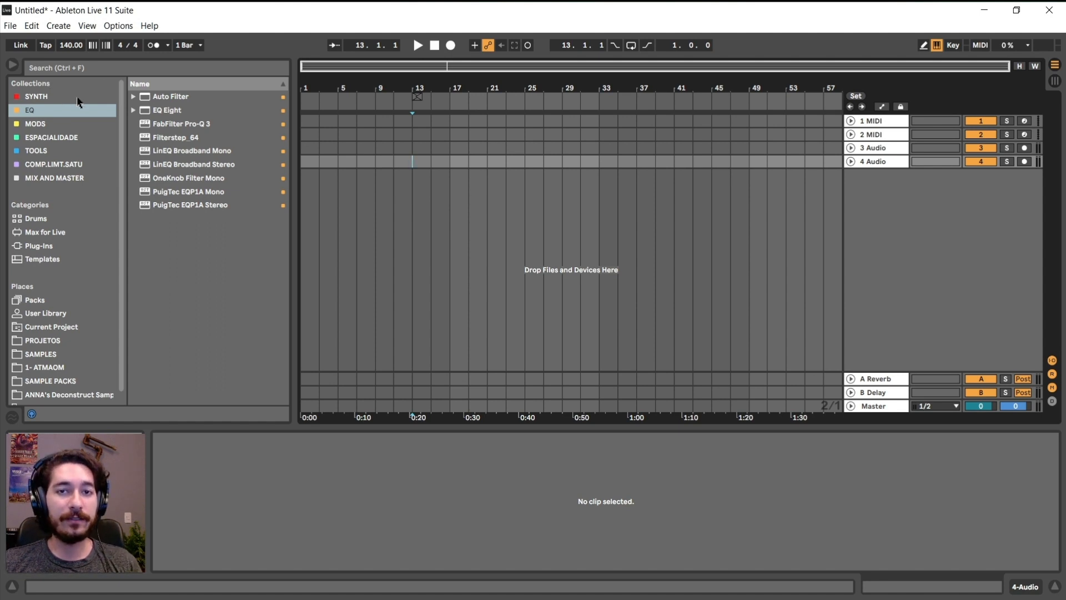
Look through the contents of the MIX AND MASTER and SYNTH collections
left_click(38, 99)
left_click(42, 178)
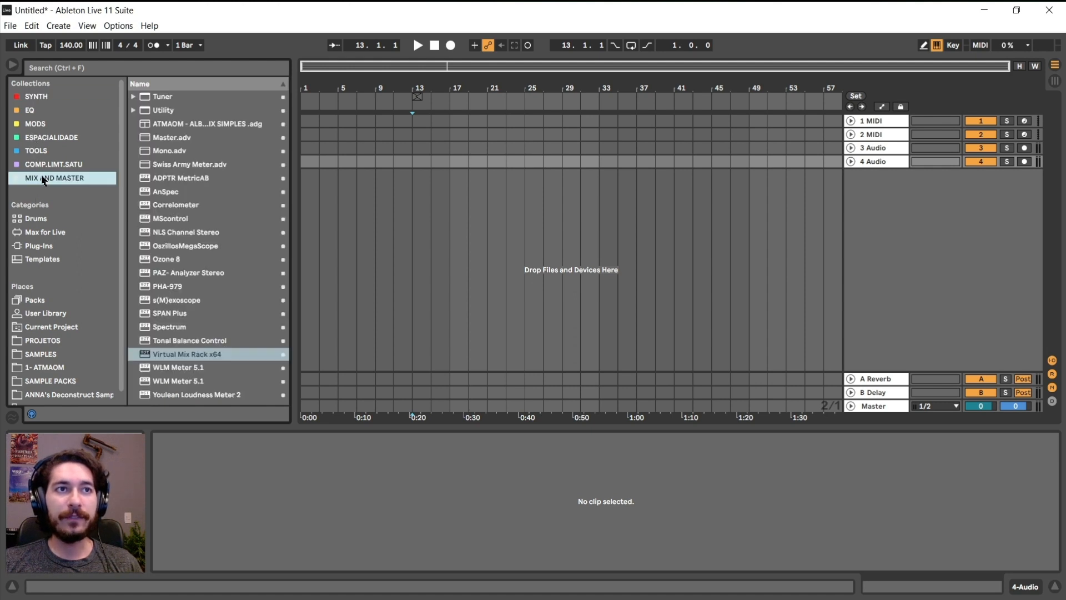
left_click(36, 97)
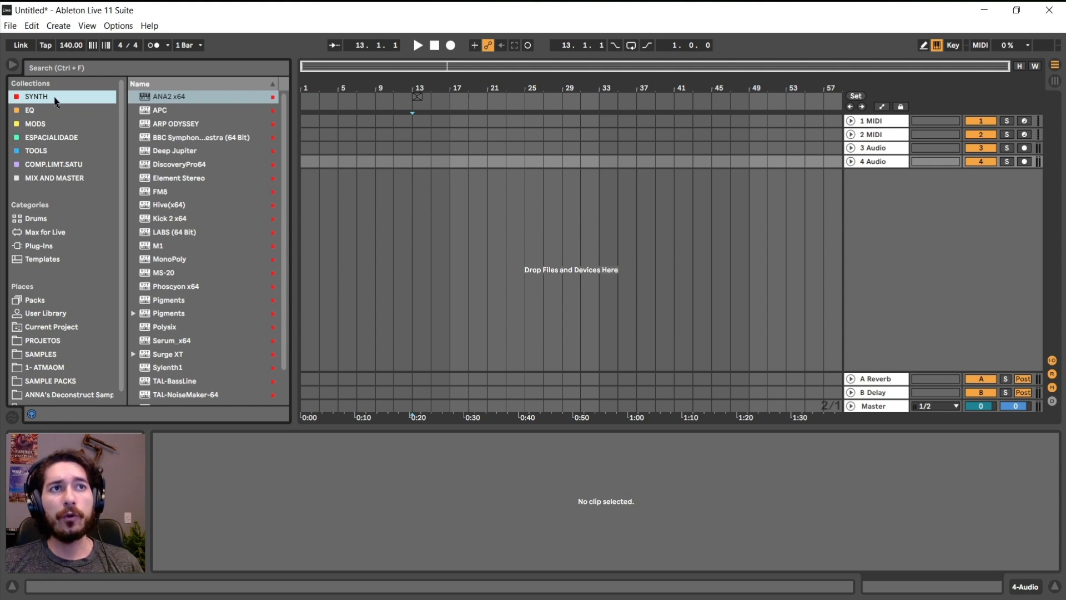
scroll(285, 128, "down", 3)
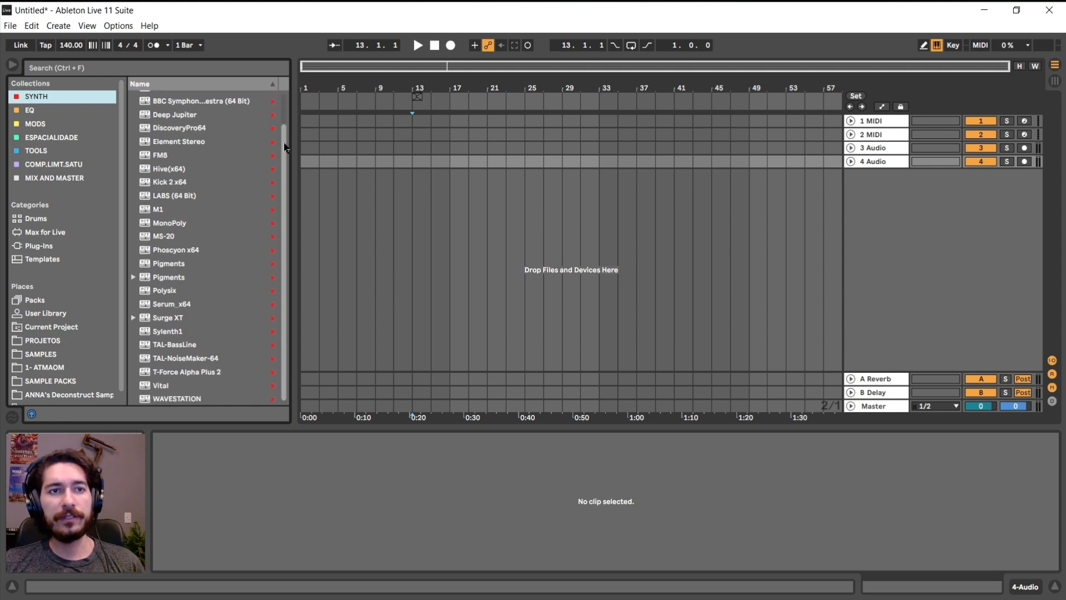
scroll(208, 222, "up", 3)
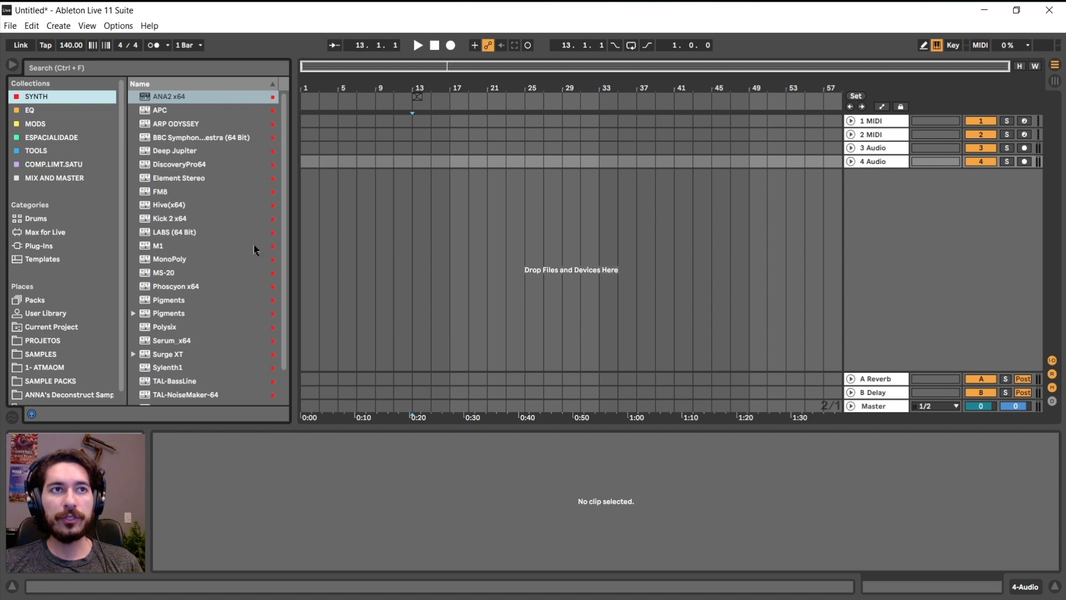
View the EQ and MODS collections, selecting Neutron 3 Transient Shaper and Midi Madness 3 in MODS
left_click(47, 113)
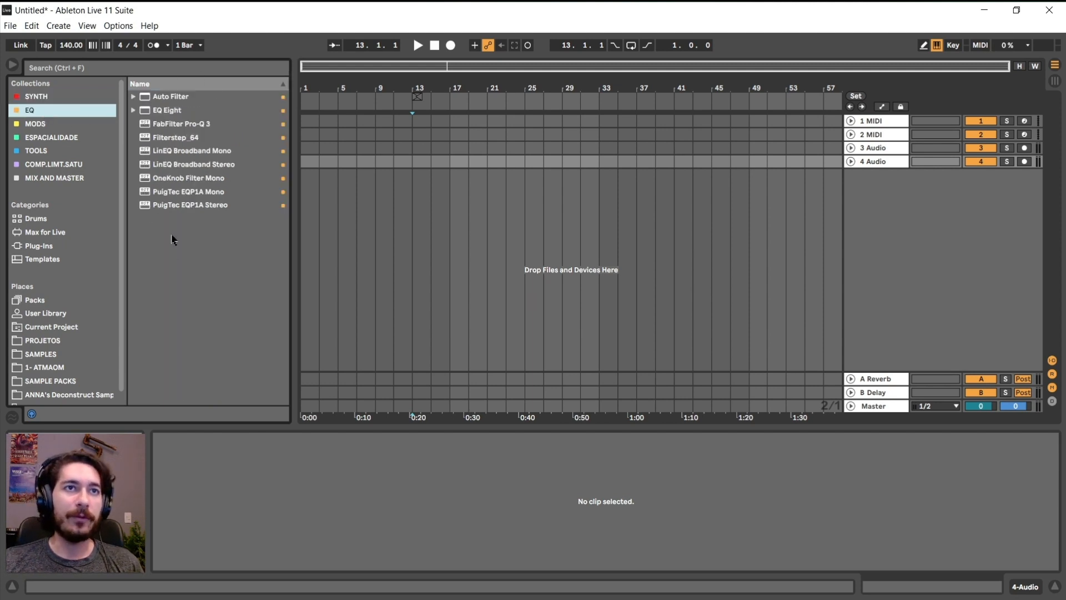
left_click(35, 127)
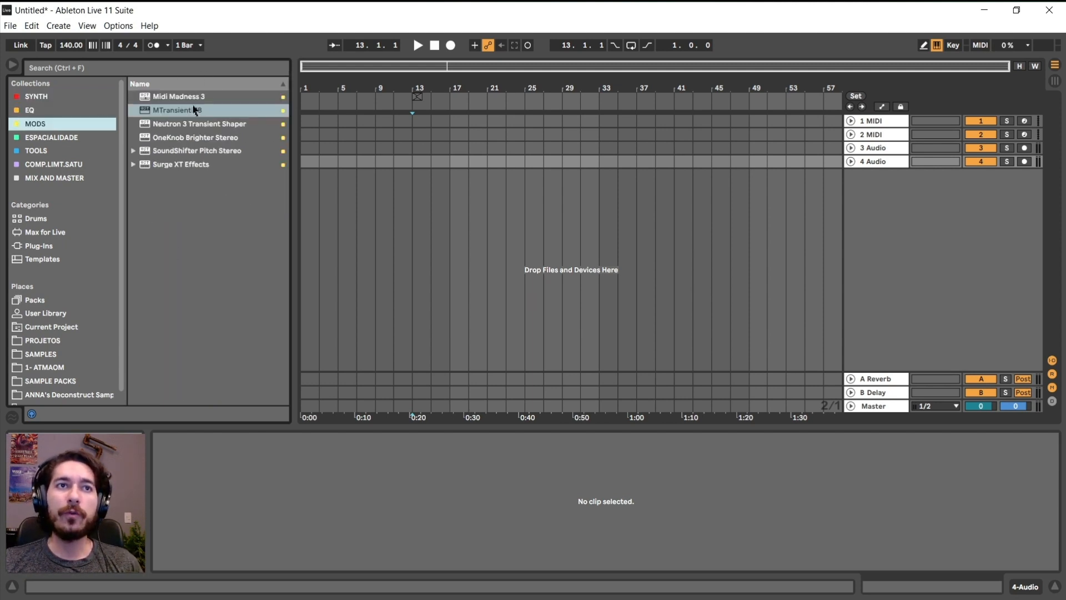
left_click(202, 123)
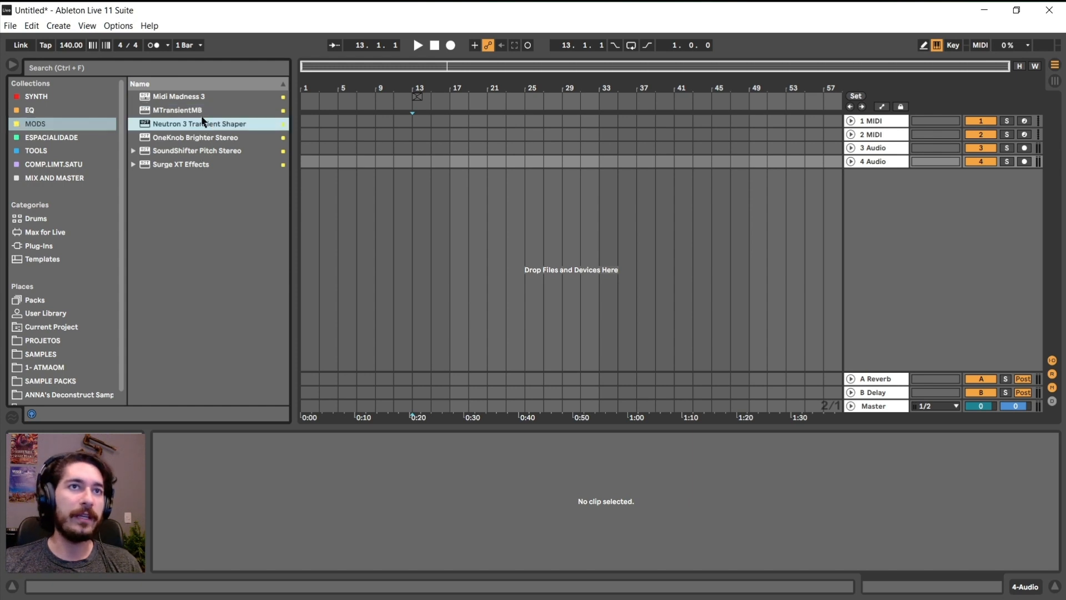
left_click(175, 99)
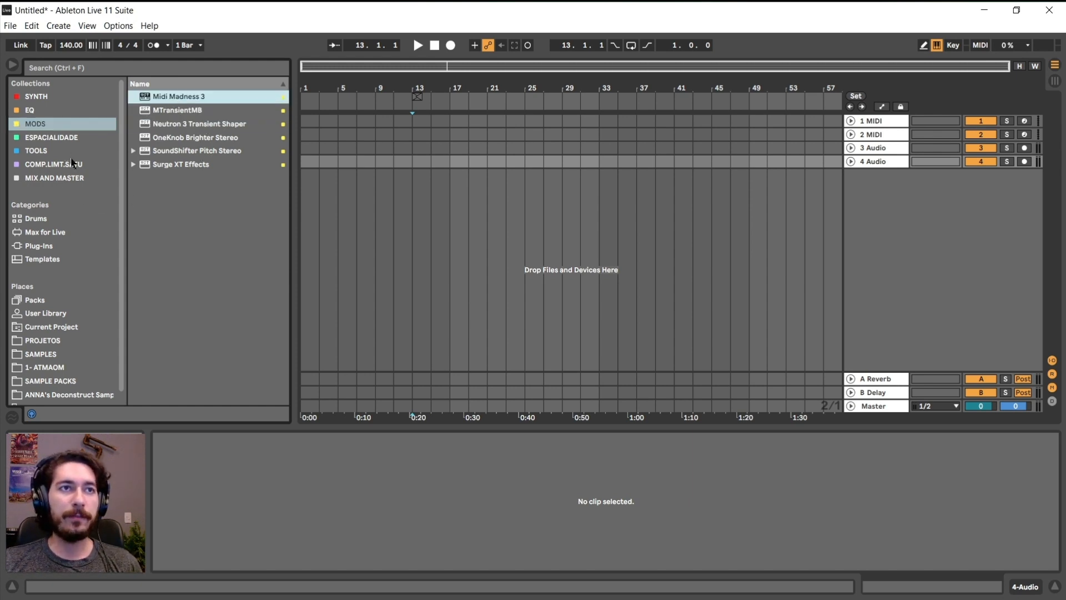
Review the plug-ins in the ESPACIALIDADE, TOOLS and COMP.LIMT.SATU collections
left_click(63, 138)
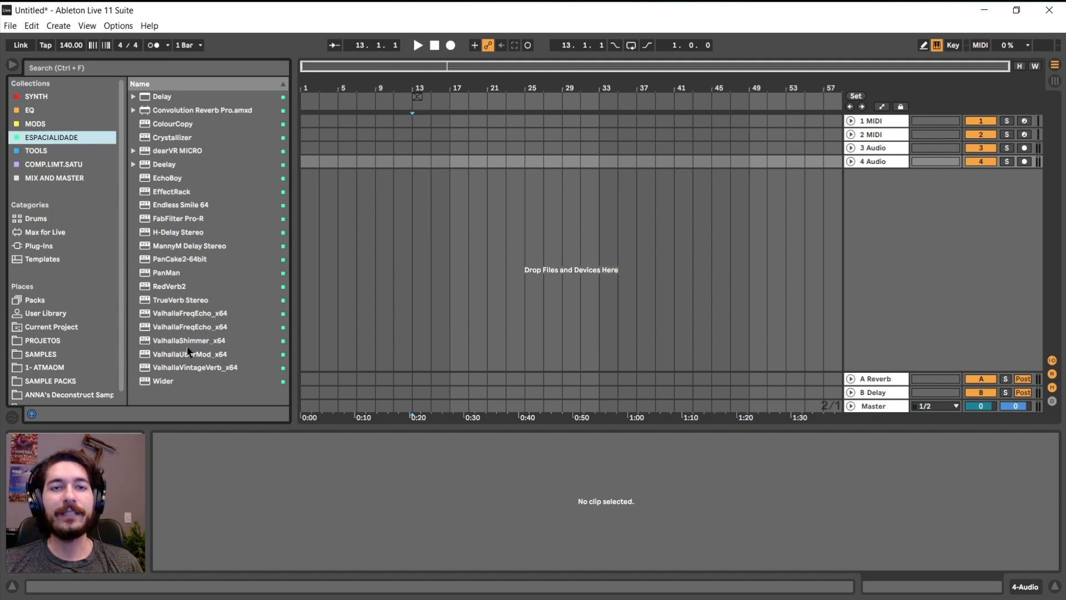
left_click(35, 149)
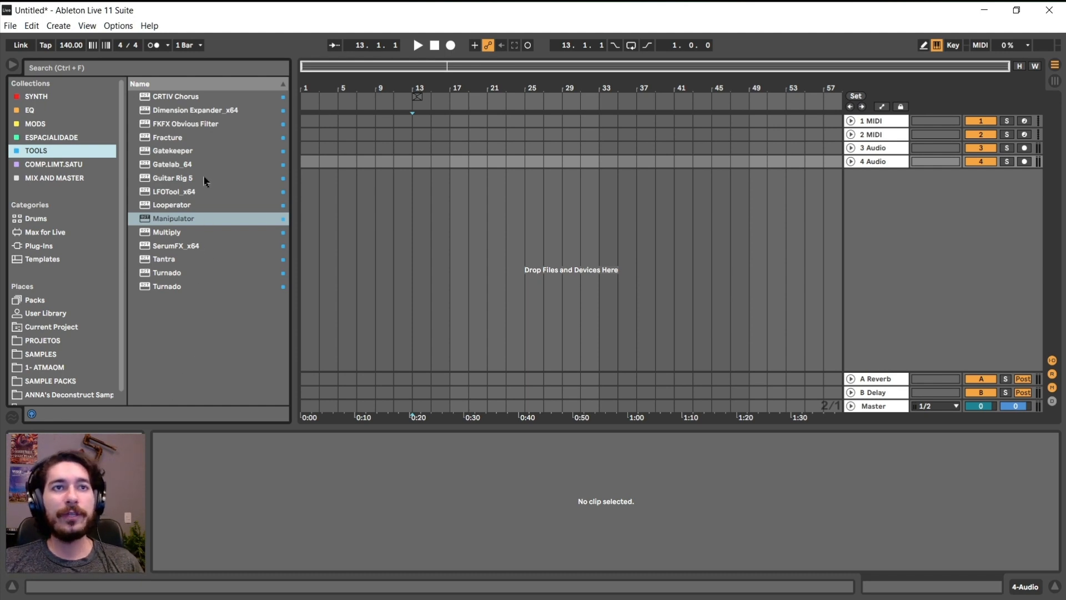
left_click(203, 148)
left_click(220, 207)
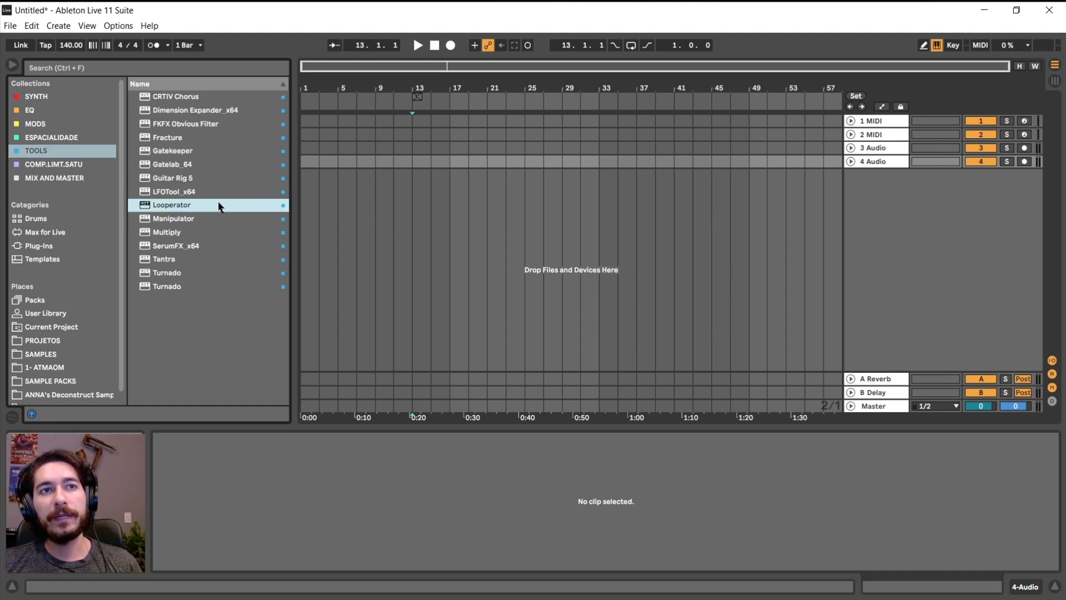
left_click(214, 193)
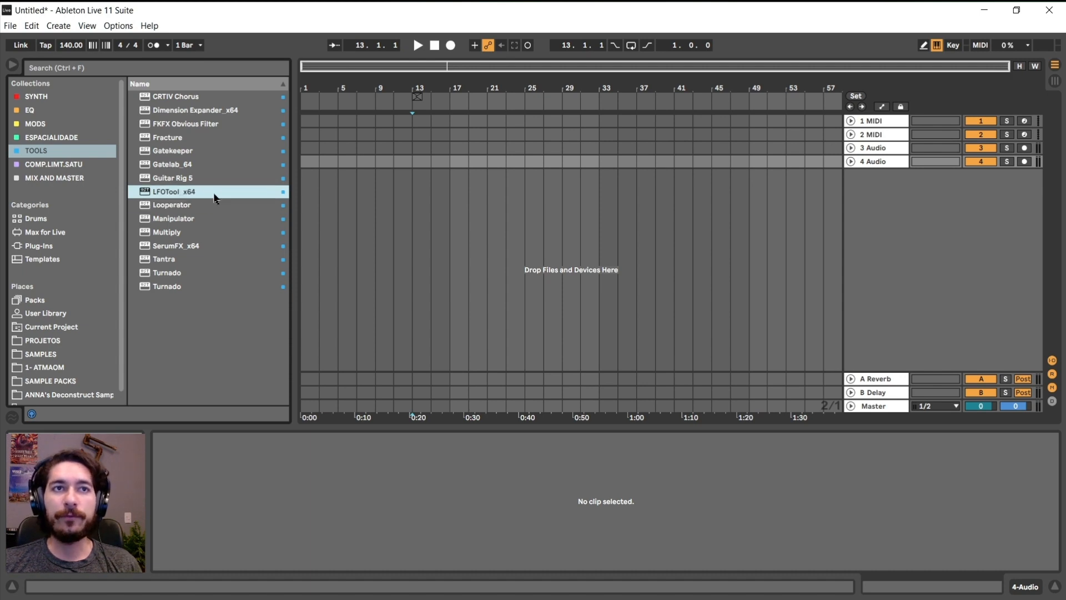
left_click(246, 179)
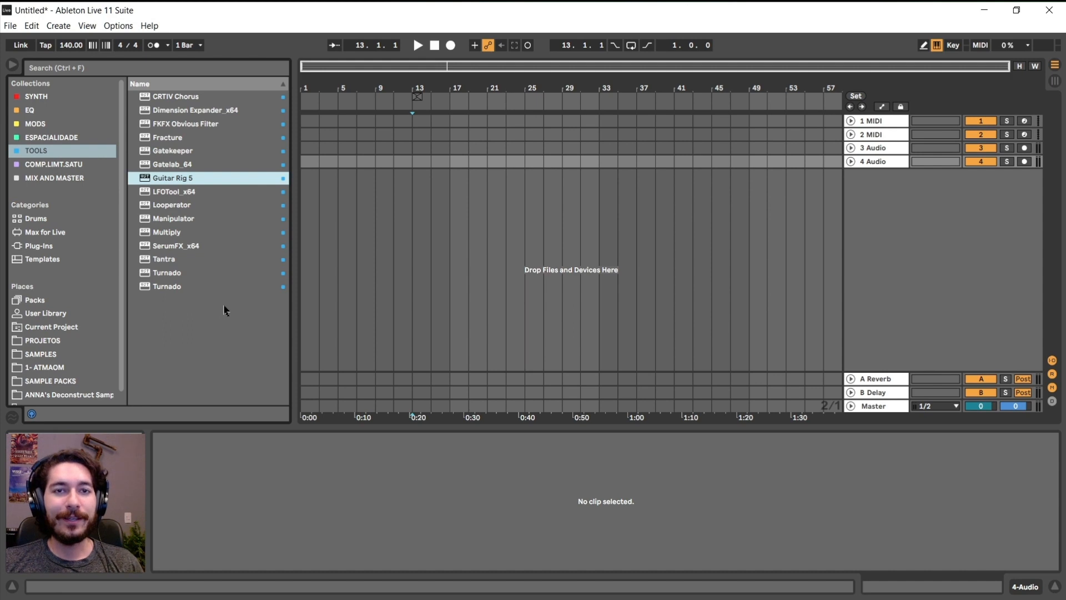
left_click(78, 165)
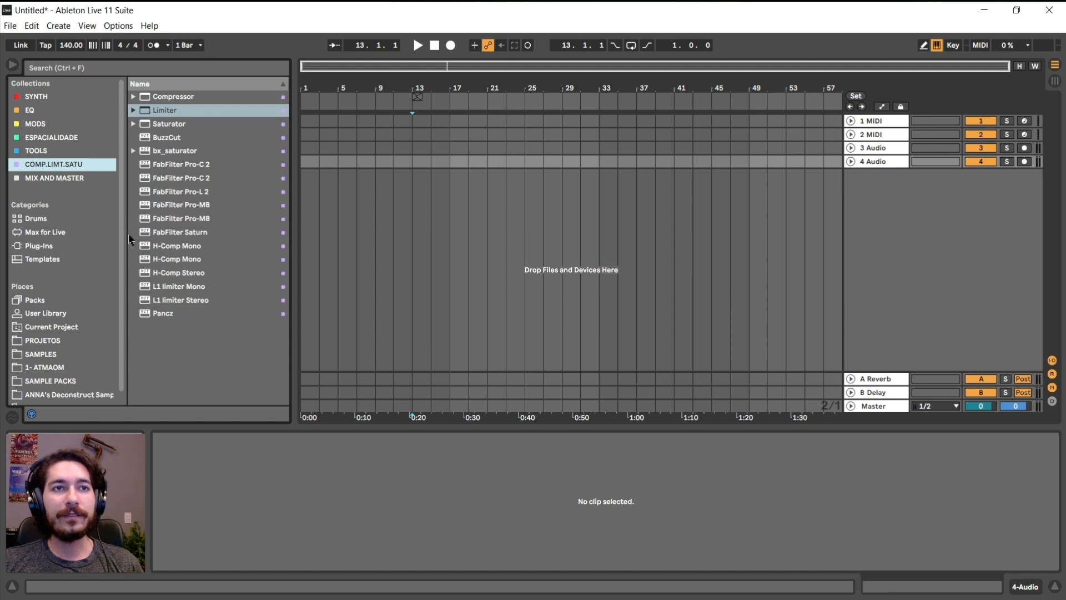
Expand the VST folder in the Plug-Ins category and look through its plug-ins and their collection colors
left_click(38, 246)
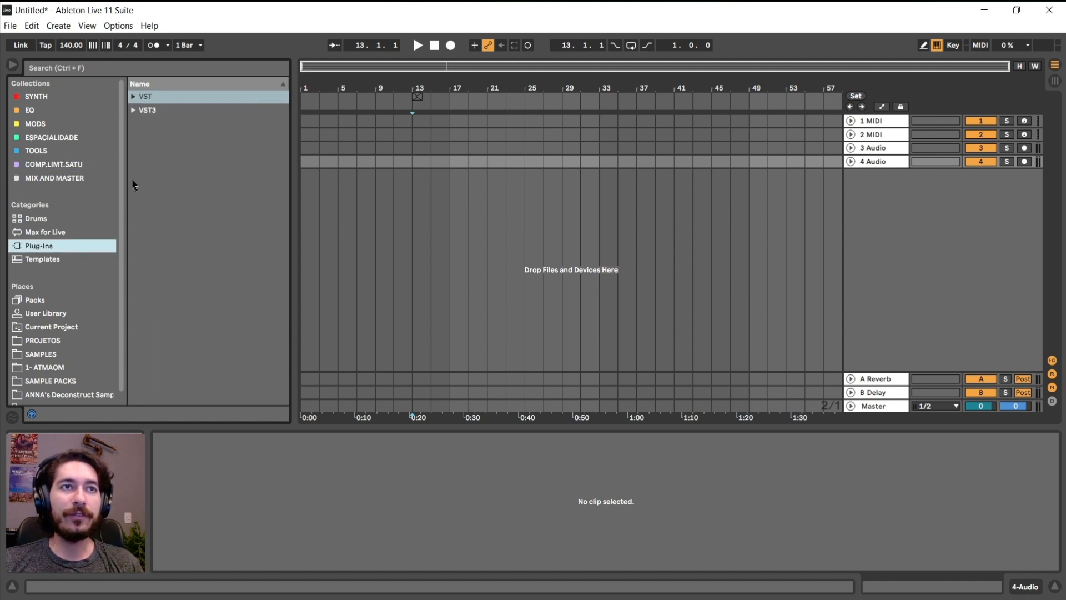
left_click(134, 97)
scroll(182, 273, "down", 10)
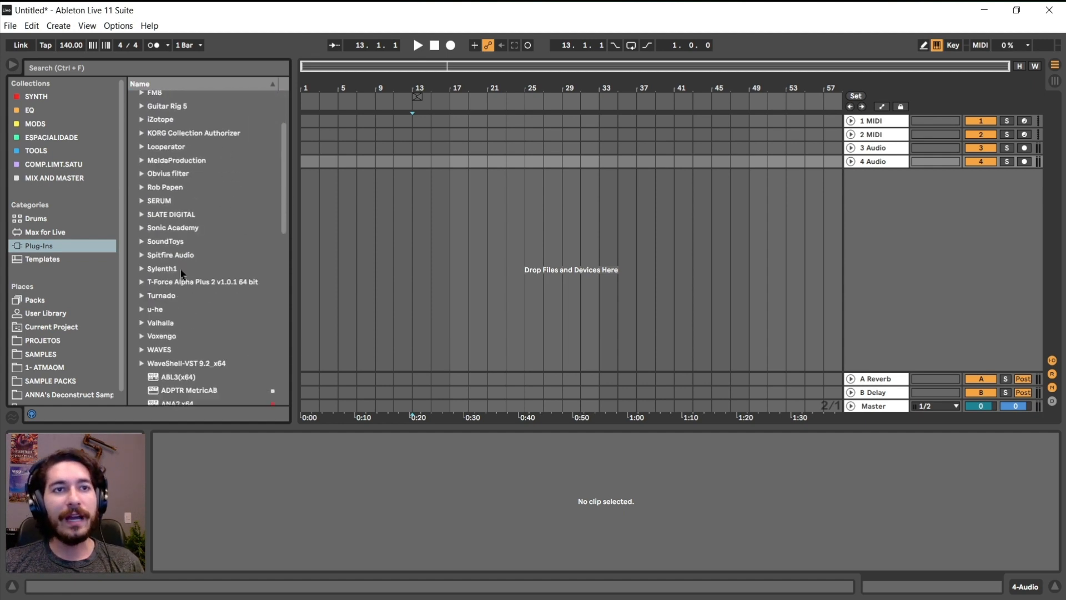
scroll(225, 294, "up", 1)
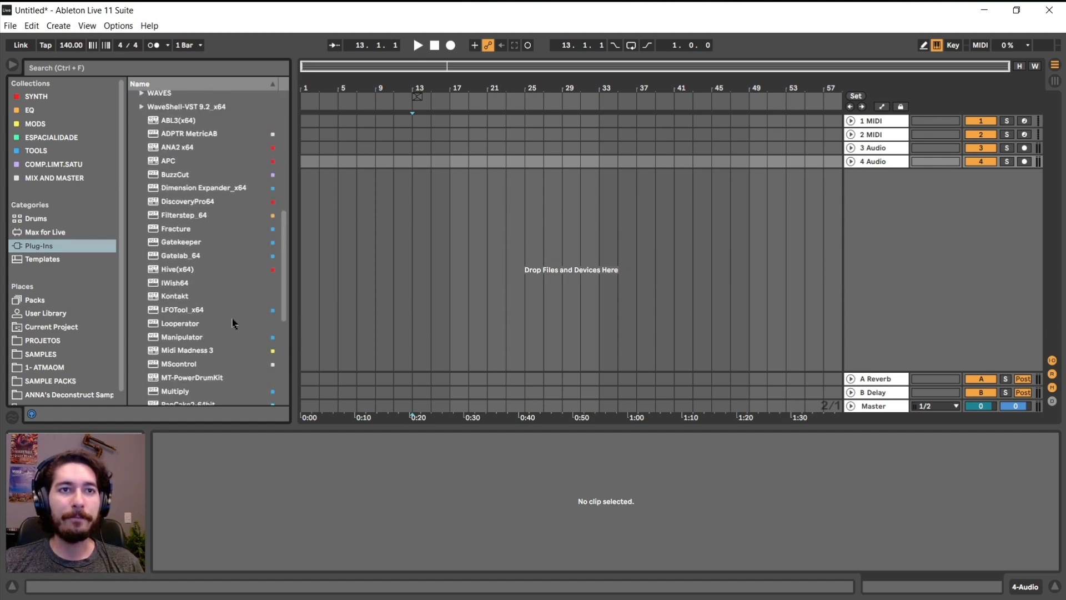
scroll(234, 318, "down", 2)
scroll(262, 284, "up", 1)
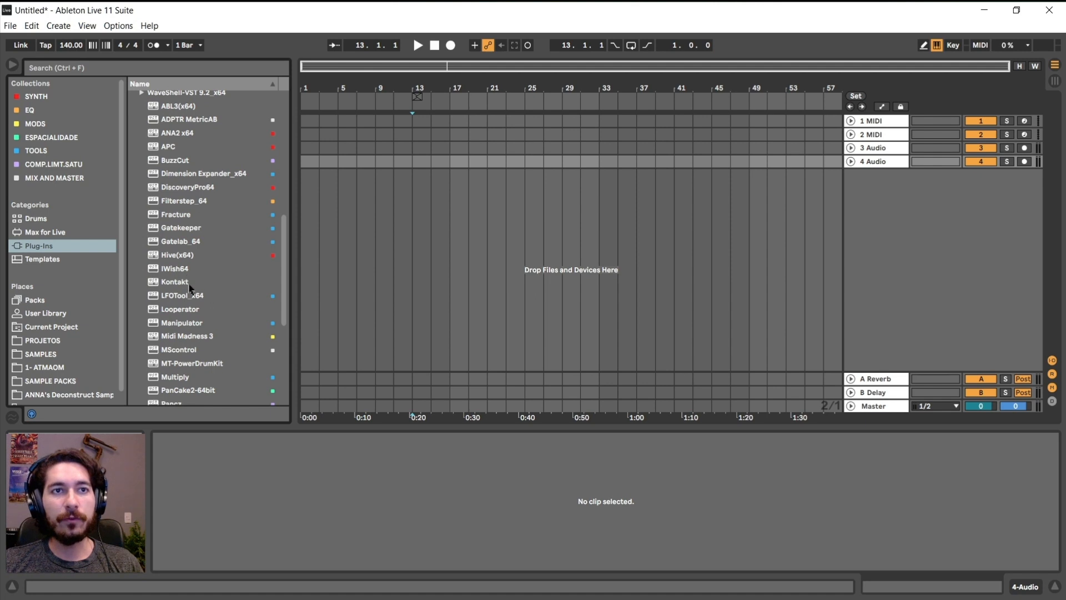
View the collection color options for the Kontakt plug-in, leaving them without assigning one
right_click(181, 285)
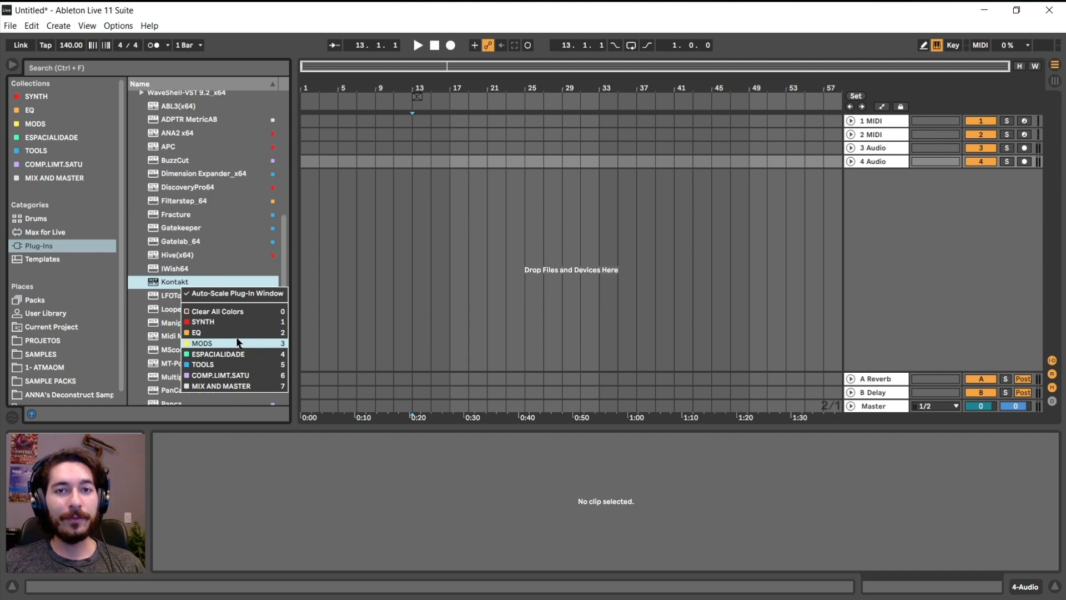
left_click(204, 270)
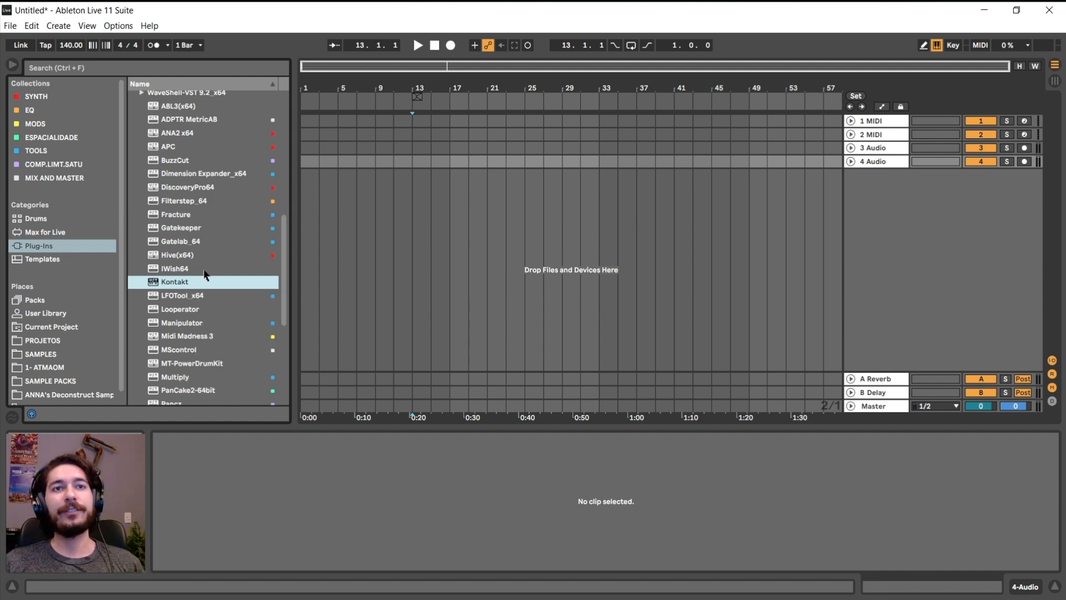
scroll(217, 283, "up", 2)
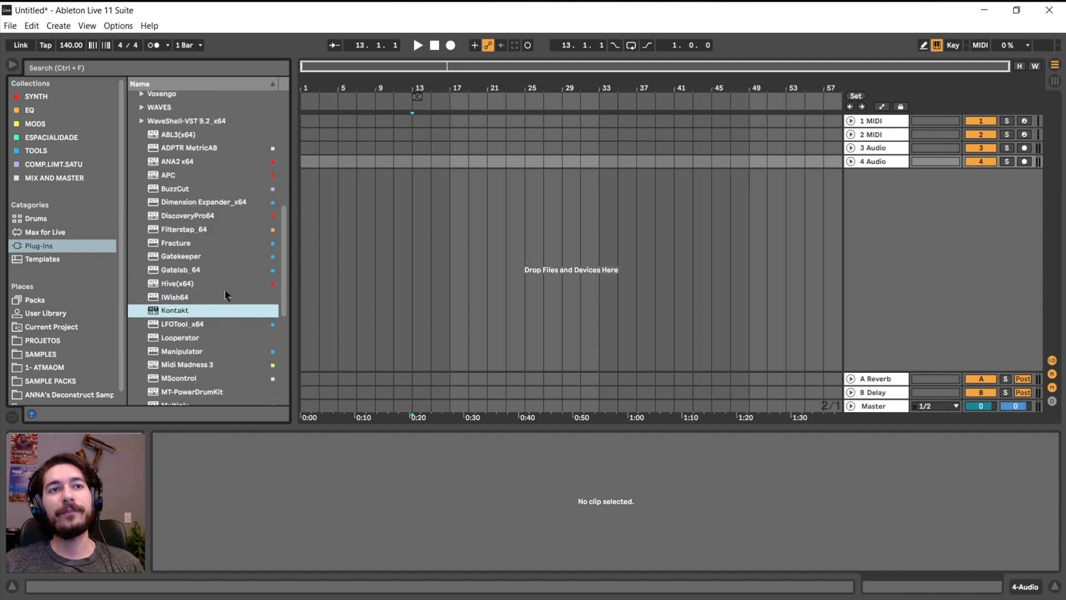
Hide the MODS, ESPACIALIDADE, TOOLS, COMP.LIMT.SATU and MIX AND MASTER collections, keeping only SYNTH and EQ shown
left_click(65, 166)
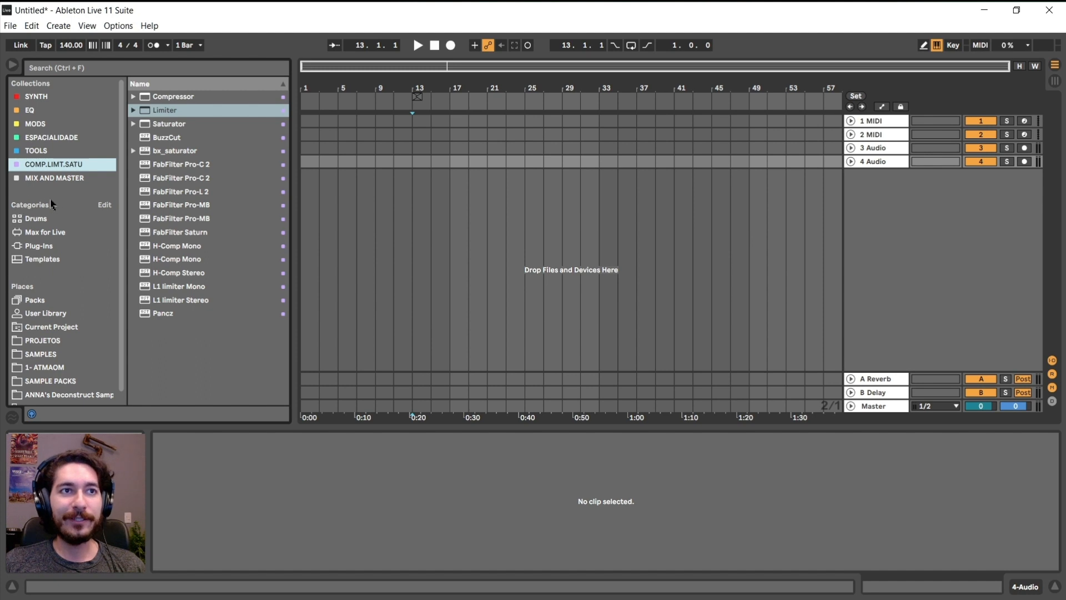
left_click(105, 206)
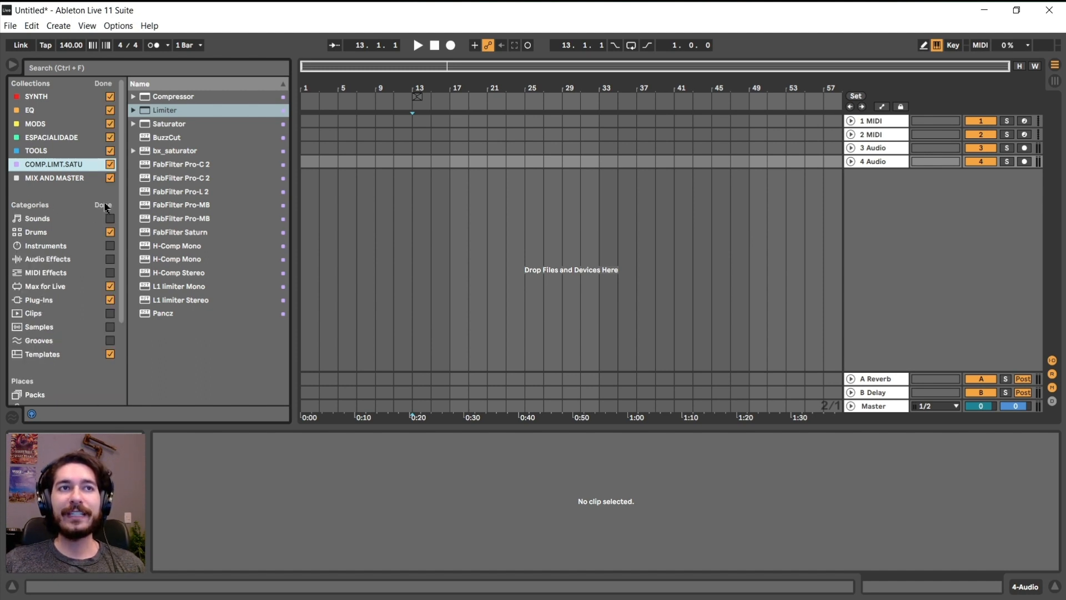
left_click(110, 97)
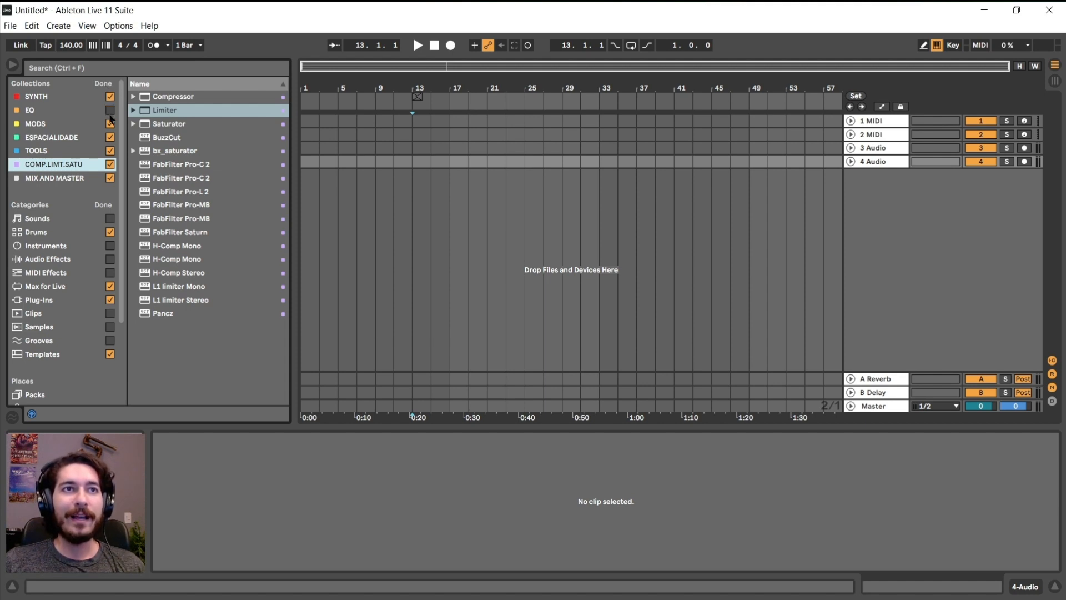
left_click(110, 123)
left_click(110, 137)
left_click(110, 151)
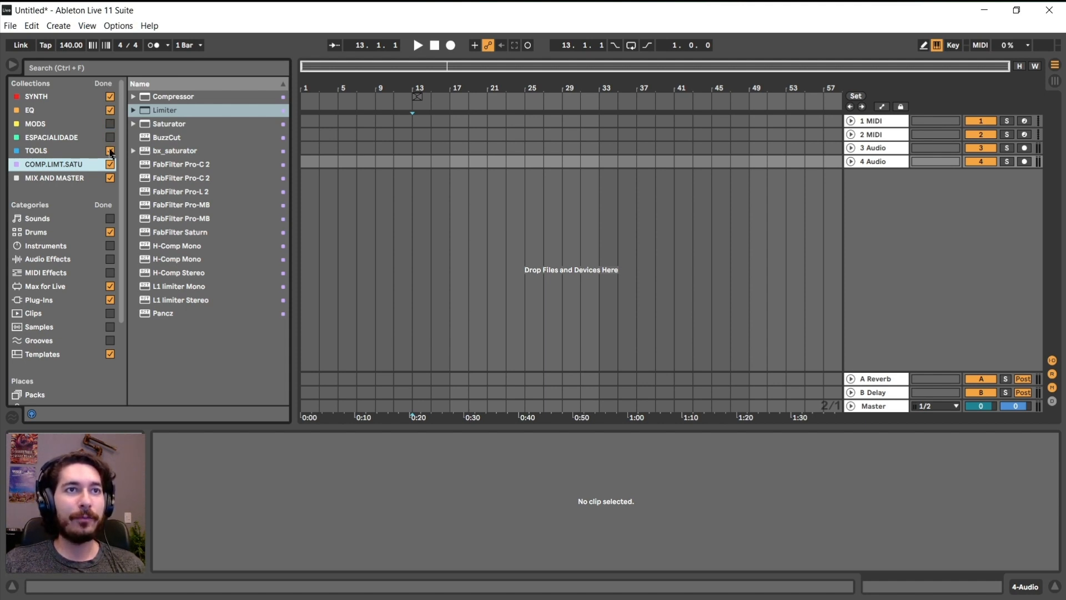
left_click(110, 165)
left_click(110, 178)
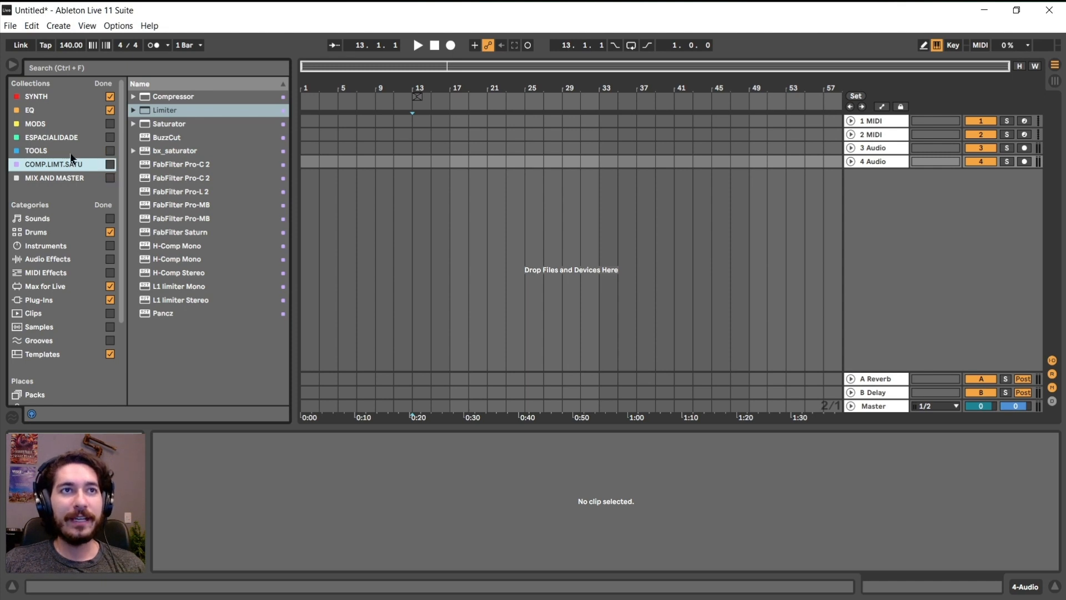
left_click(100, 84)
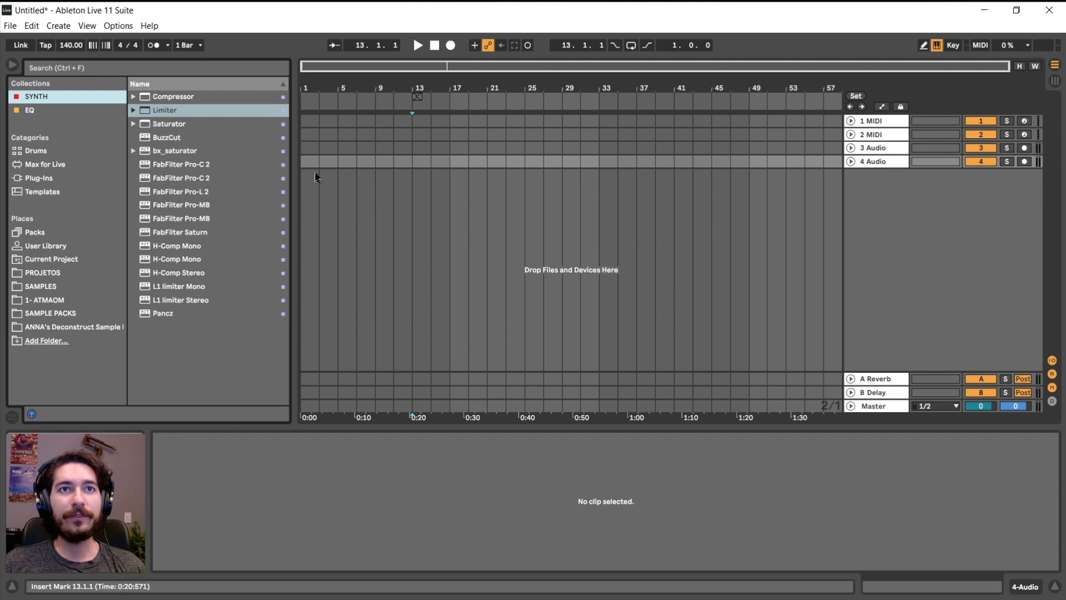
View the collection color options for the Saturator device without changing its assignment
right_click(262, 126)
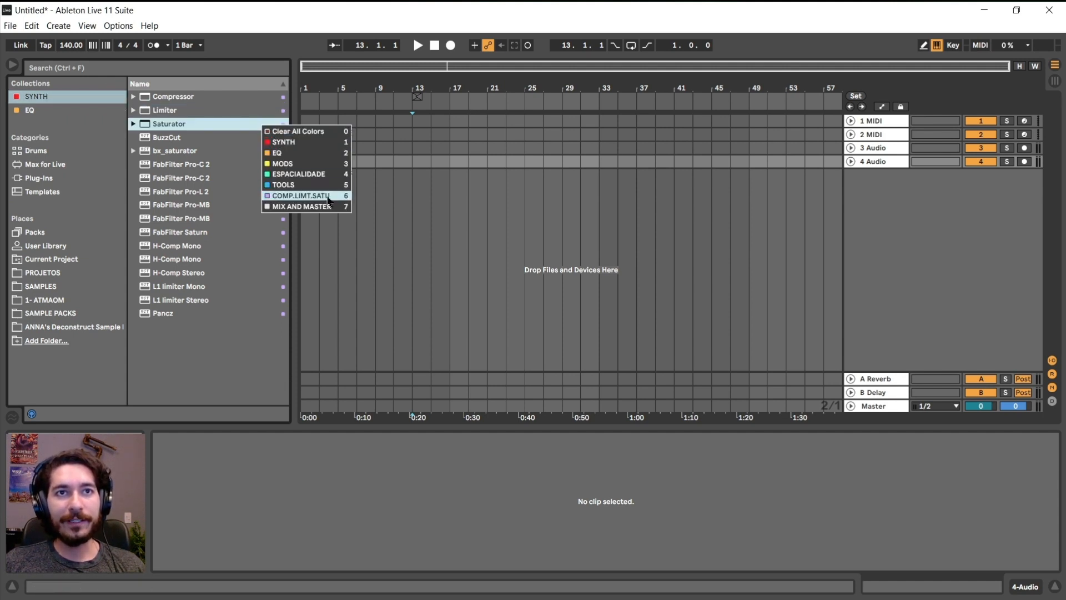
left_click(93, 82)
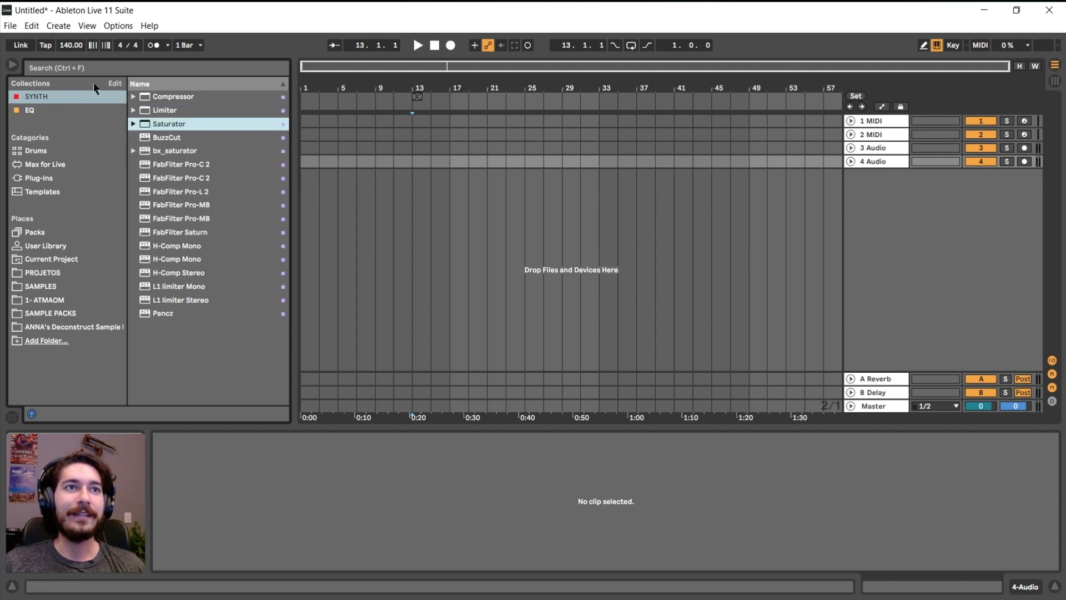
Show the MODS, ESPACIALIDADE, TOOLS, COMP.LIMT.SATU and MIX AND MASTER collections in the browser again
left_click(115, 83)
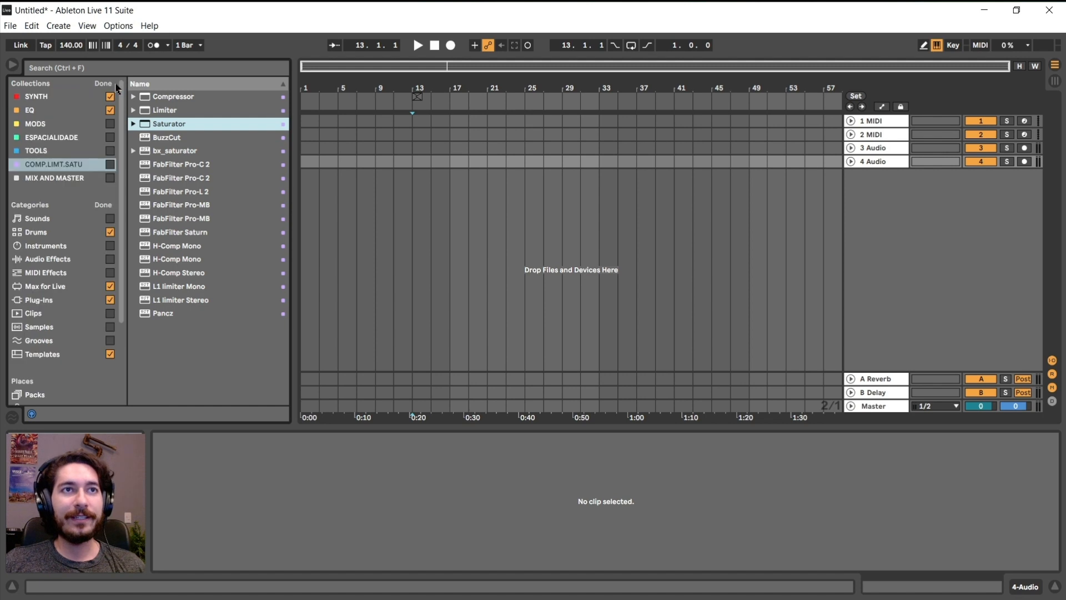
left_click(110, 150)
left_click(110, 164)
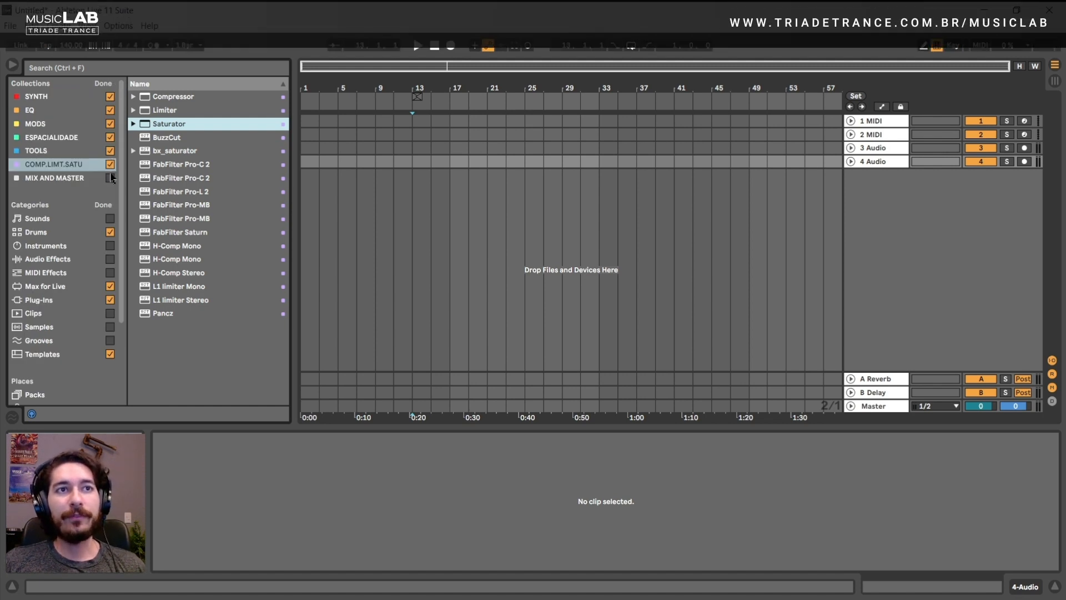
scroll(74, 170, "down", 2)
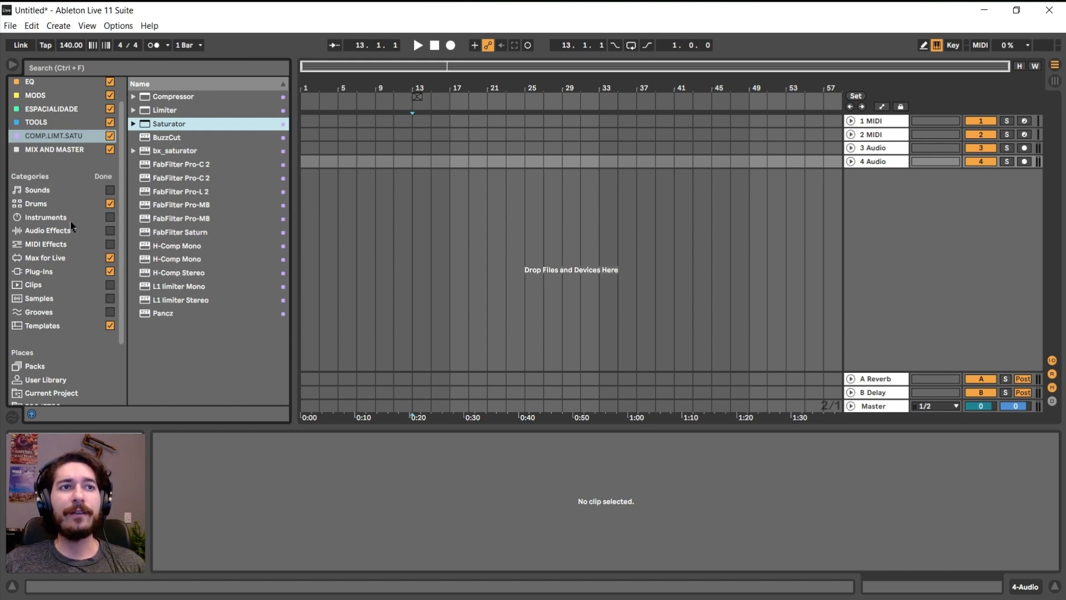
left_click(105, 178)
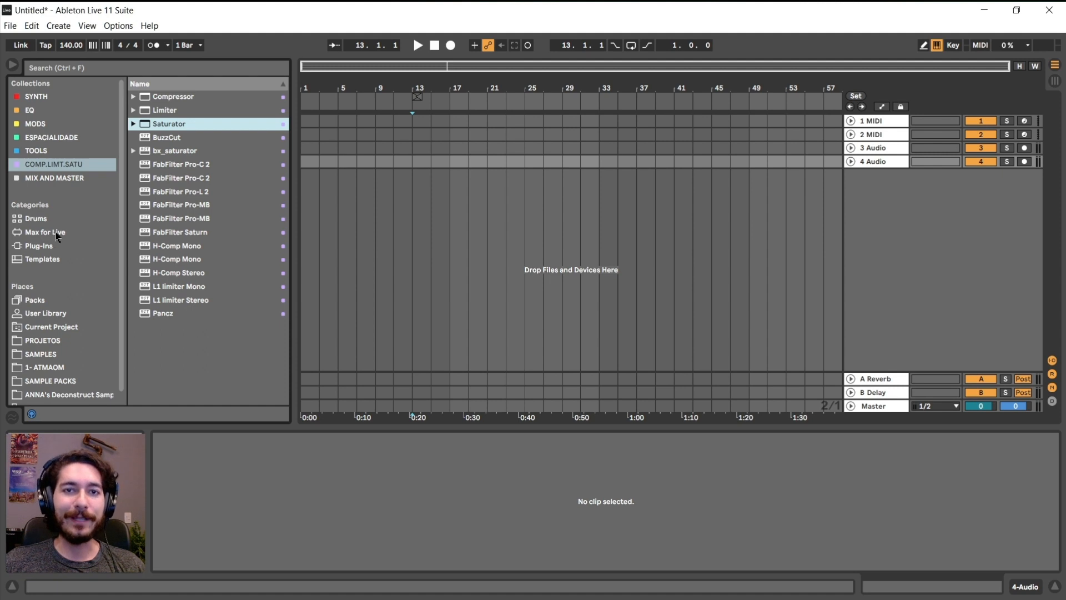
Open the 1- ATMAOM folder under Places to view its sample subfolders
scroll(56, 233, "down", 1)
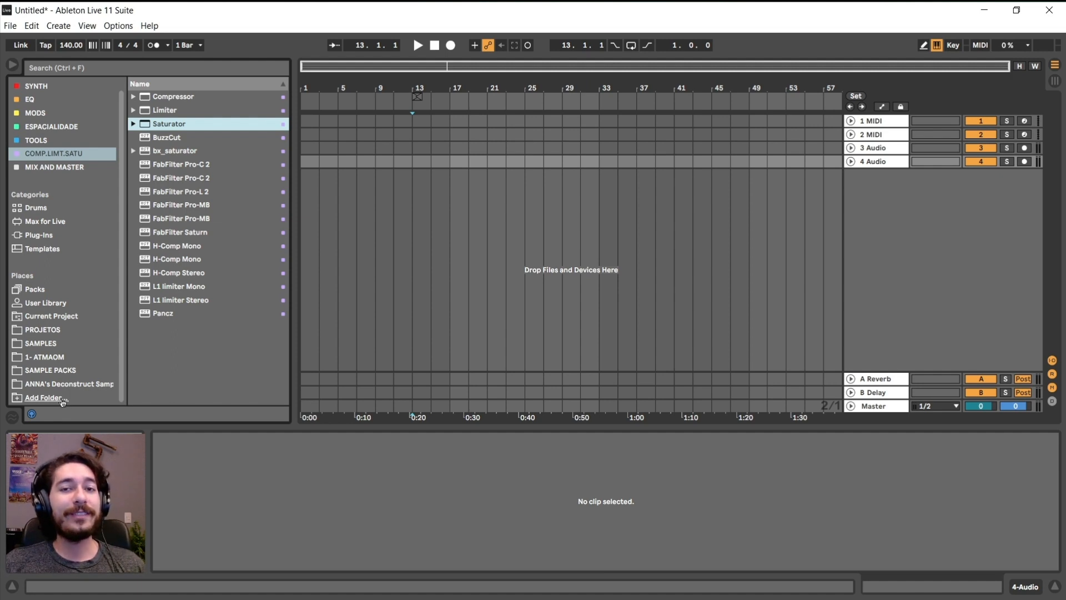
left_click(47, 358)
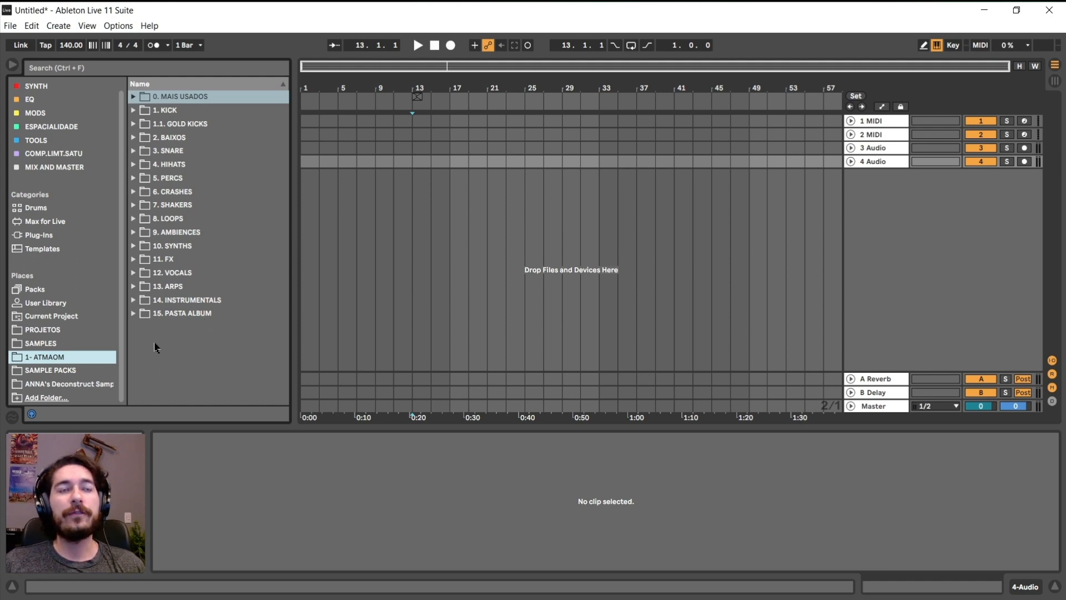
Expand the 0. MAIS USADOS folder and browse the samples in its 1. KICK and 2. BASS subfolders
left_click(133, 97)
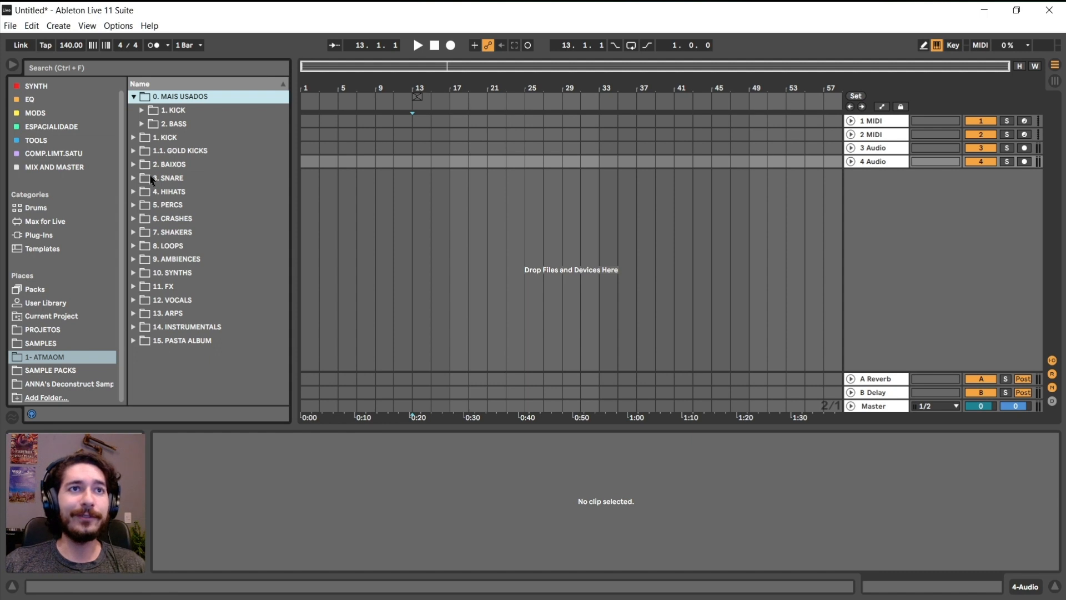
left_click(142, 110)
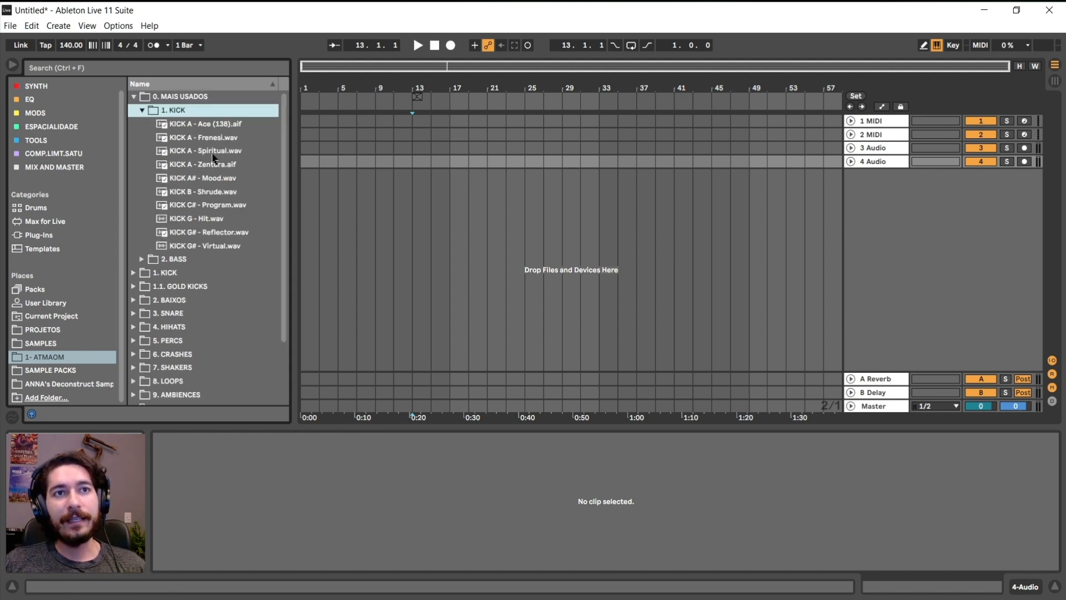
left_click(142, 259)
scroll(241, 212, "down", 5)
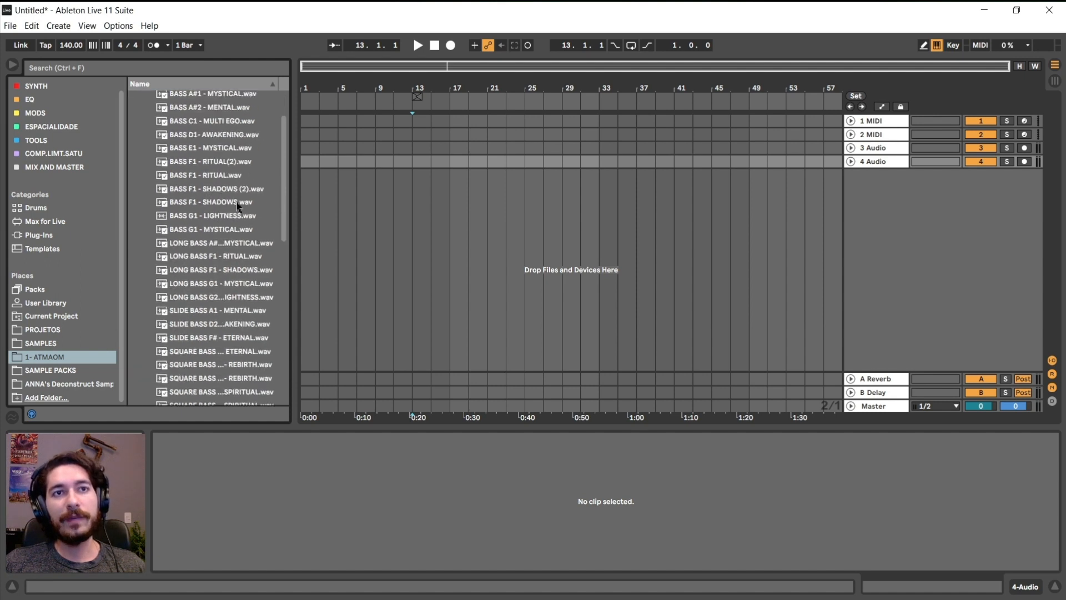
scroll(241, 218, "up", 5)
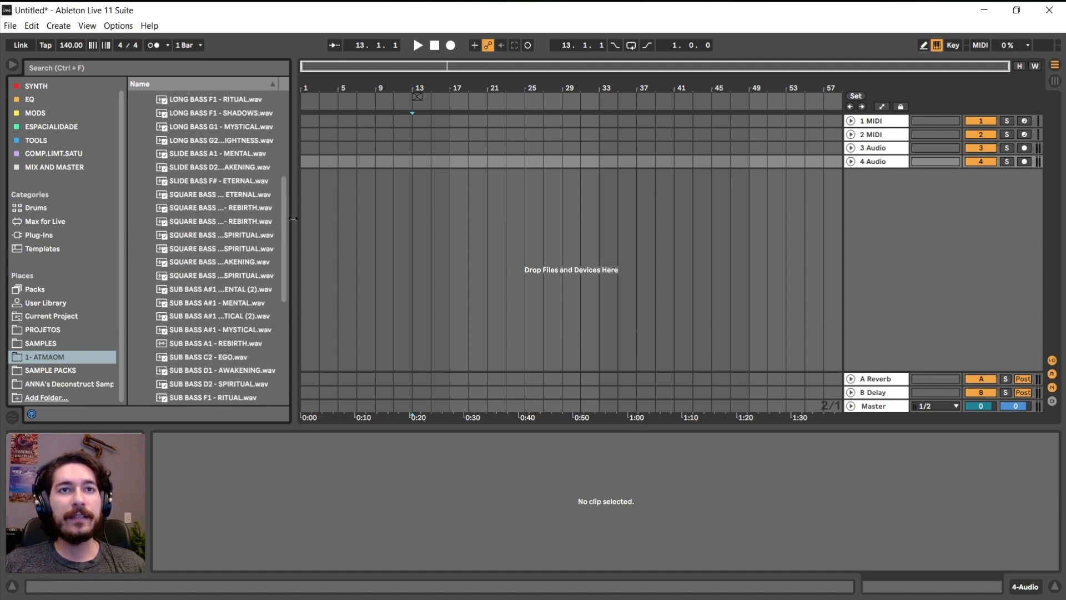
Widen the browser until the full sample names fit, and preview SQUARE BASS A2 - REBIRTH.wav
left_click_drag(293, 218, 337, 218)
left_click(245, 222)
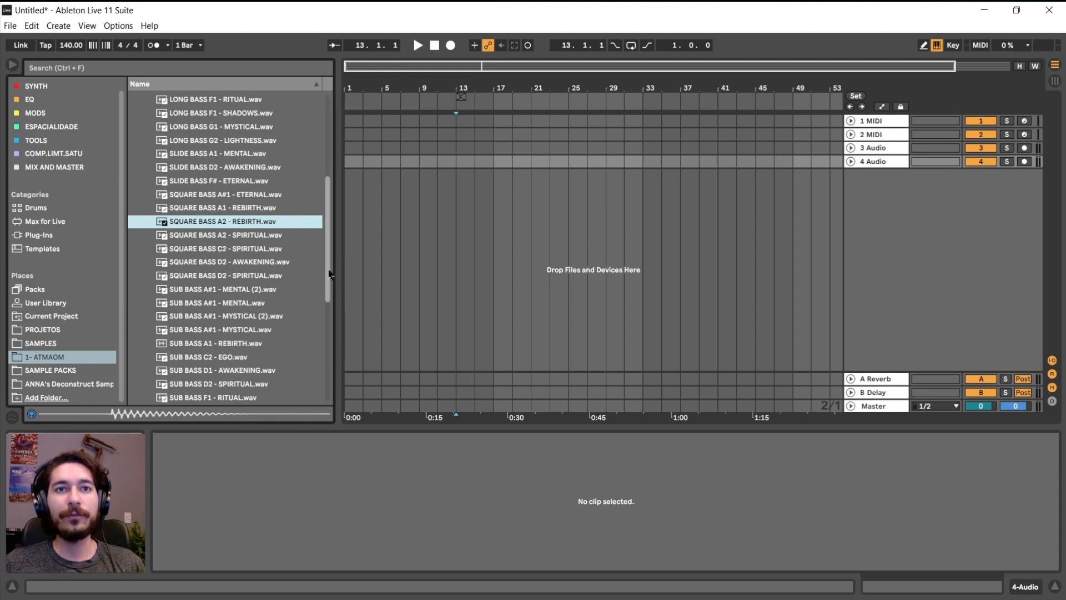
left_click_drag(331, 232, 326, 268)
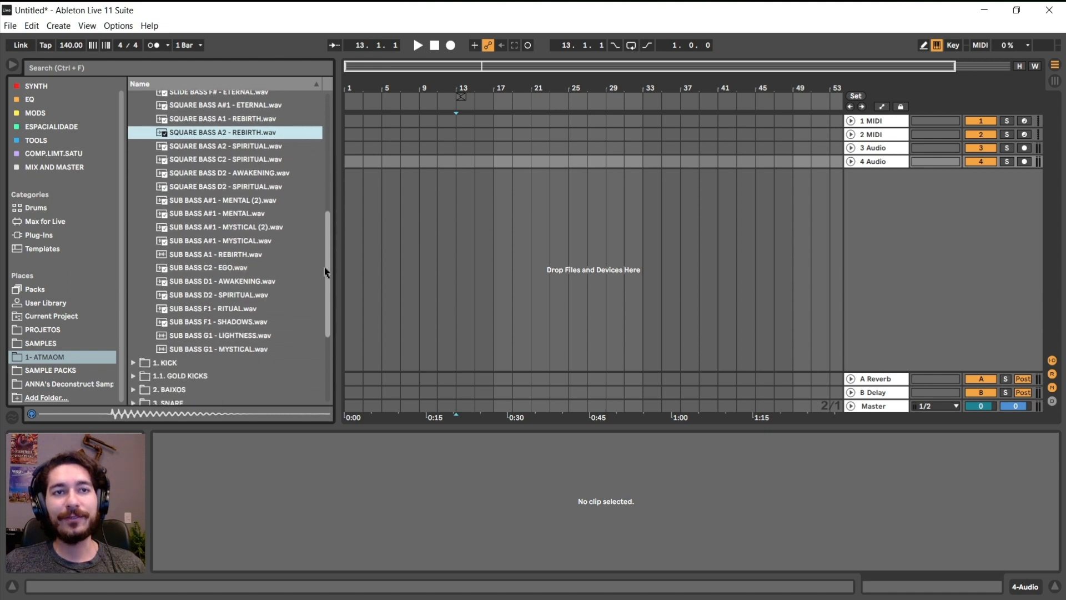
Collapse the 2. BASS subfolder and its parent folder 0. MAIS USADOS
scroll(298, 334, "up", 4)
scroll(298, 335, "up", 5)
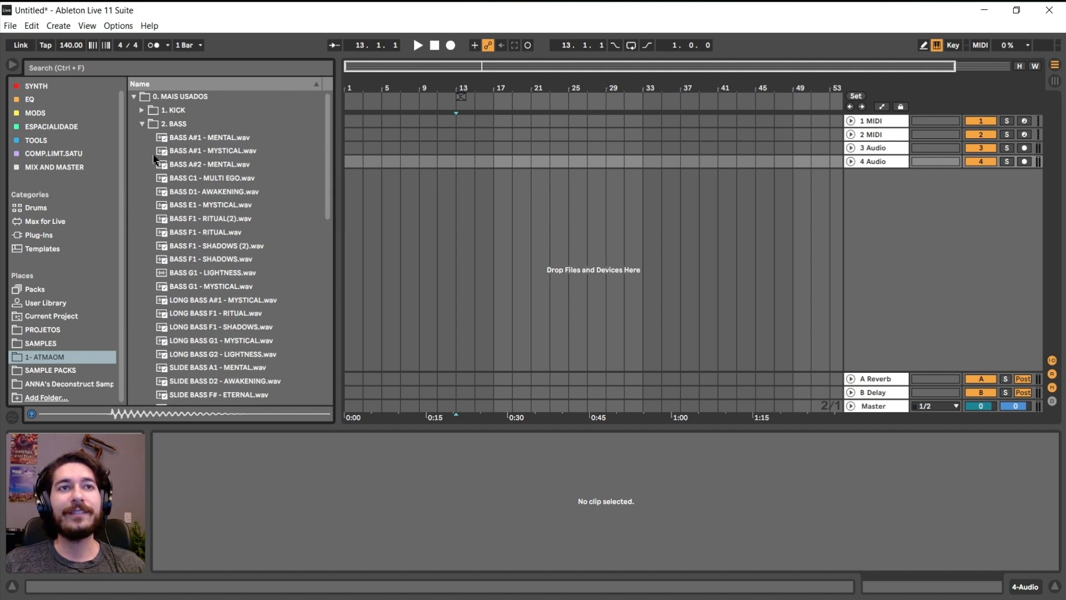
left_click(144, 126)
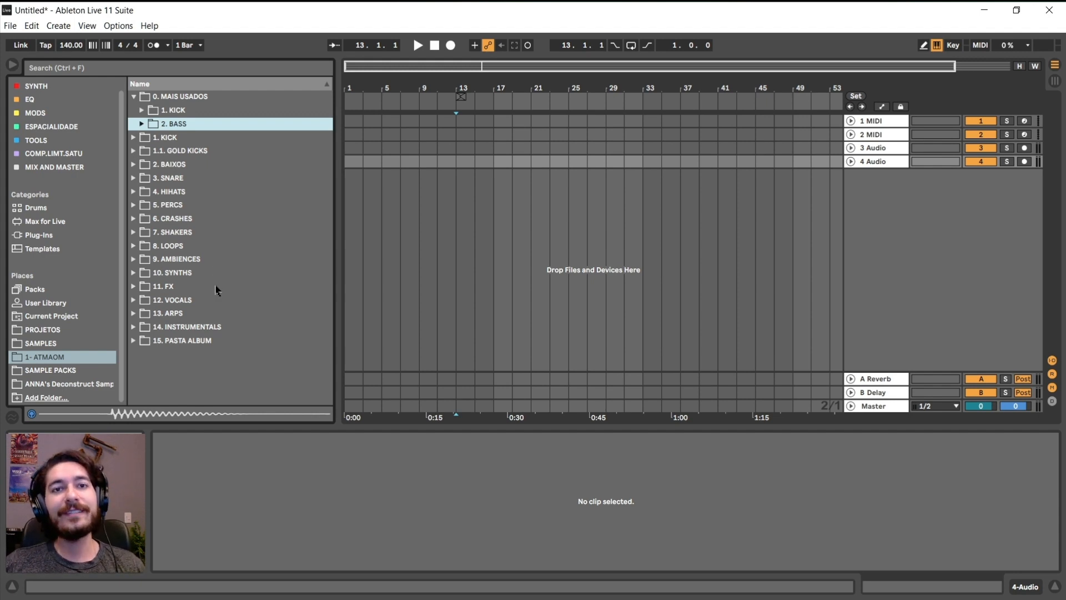
left_click(134, 98)
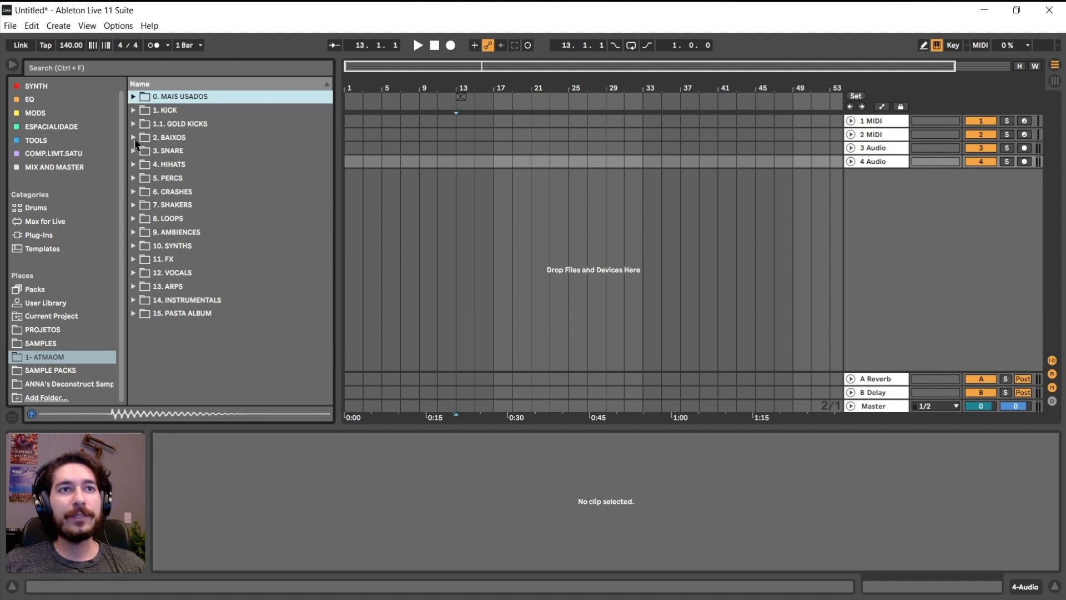
View the samples in the 3. SNARE and 4. HIHATS folders and leave both folders collapsed
left_click(134, 150)
scroll(224, 240, "down", 1)
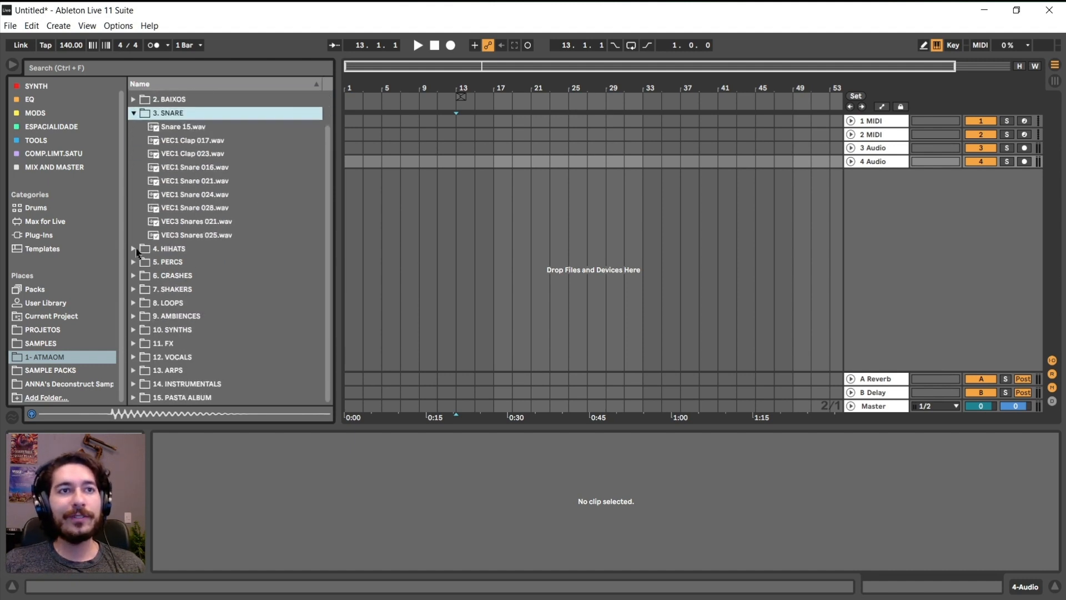
left_click(134, 246)
left_click(134, 165)
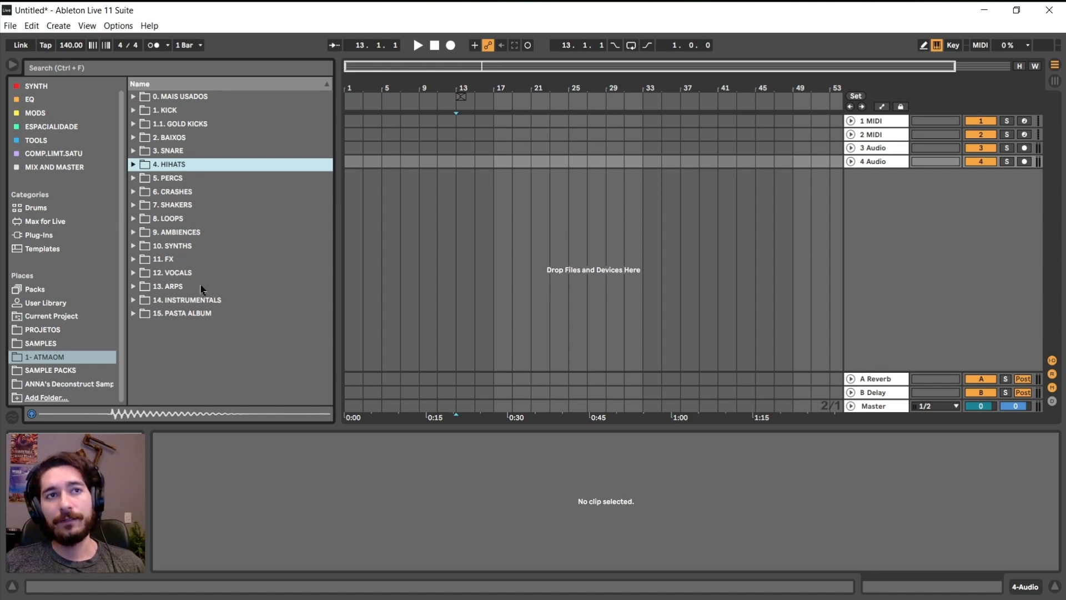
Look through the PERCS and DRUM FILL subfolders of 8. LOOPS, and collapse the 8. LOOPS folder
left_click(133, 219)
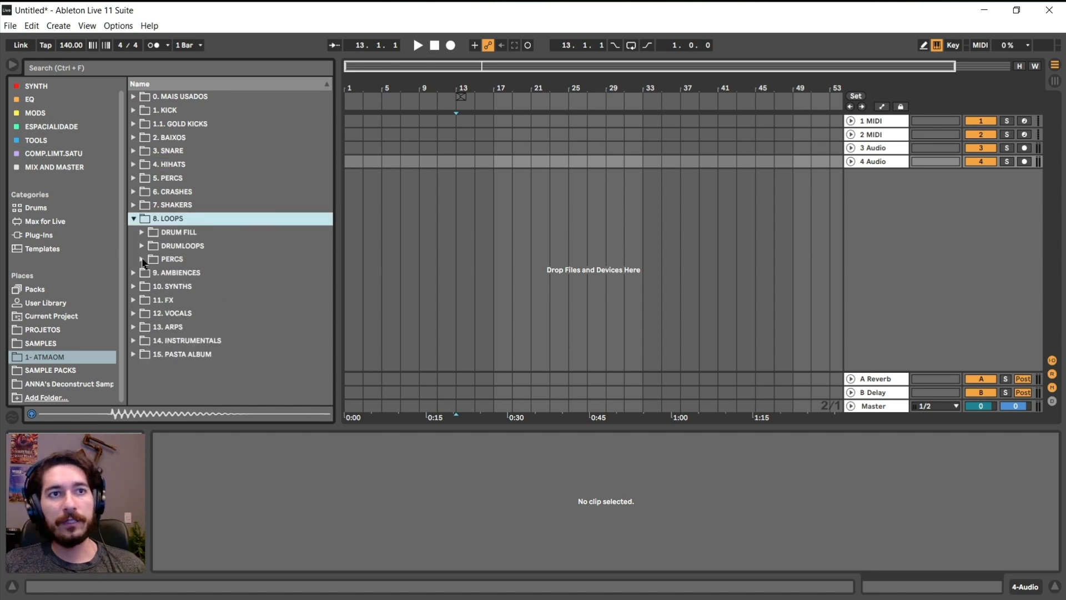
left_click(143, 259)
left_click(142, 259)
left_click(141, 239)
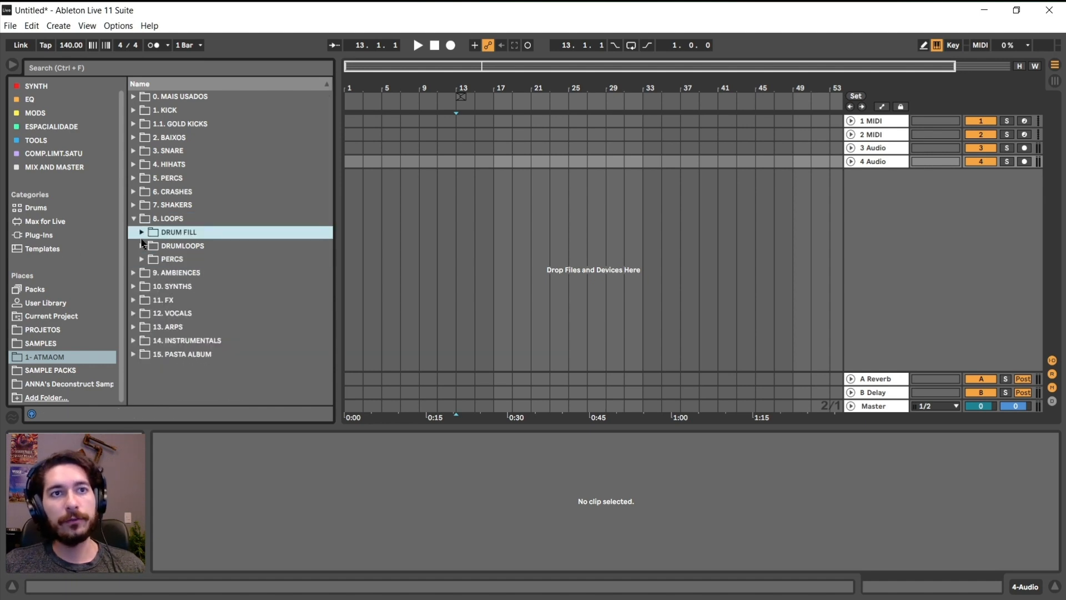
left_click(142, 232)
left_click(141, 233)
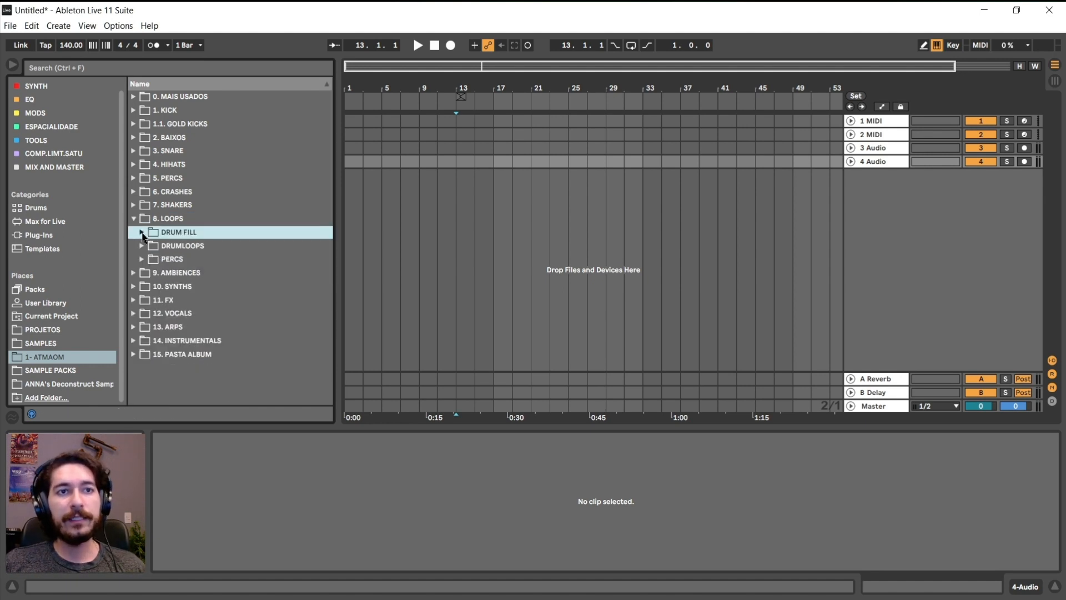
left_click(135, 219)
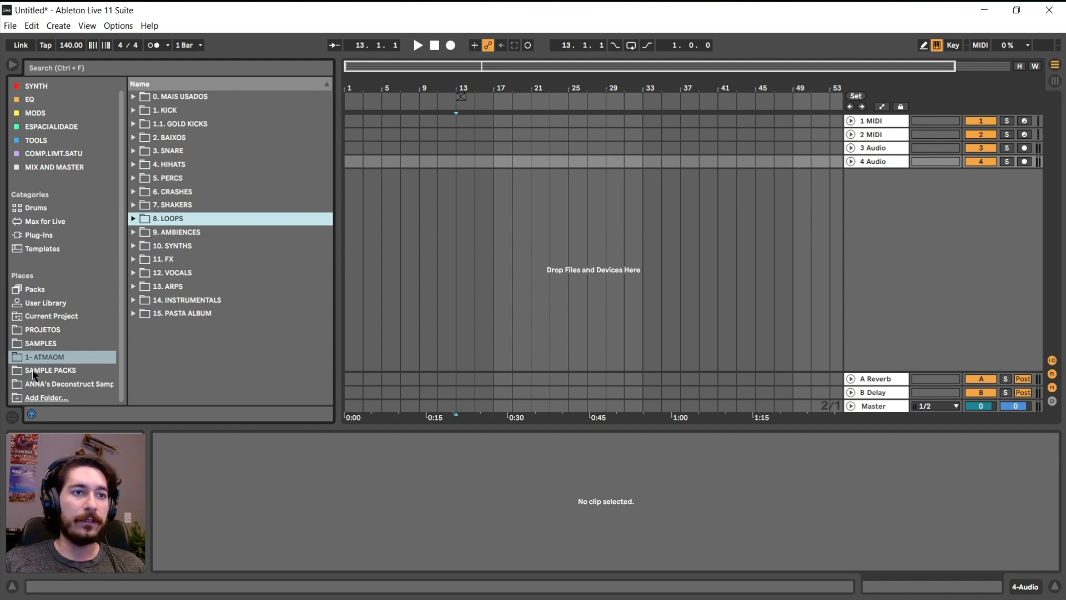
Open PROJETOS under Places and view the ATMAOM folder with its SINTA A VIBRAÇÃO subfolder, leaving ATMAOM collapsed
left_click(43, 340)
left_click(46, 331)
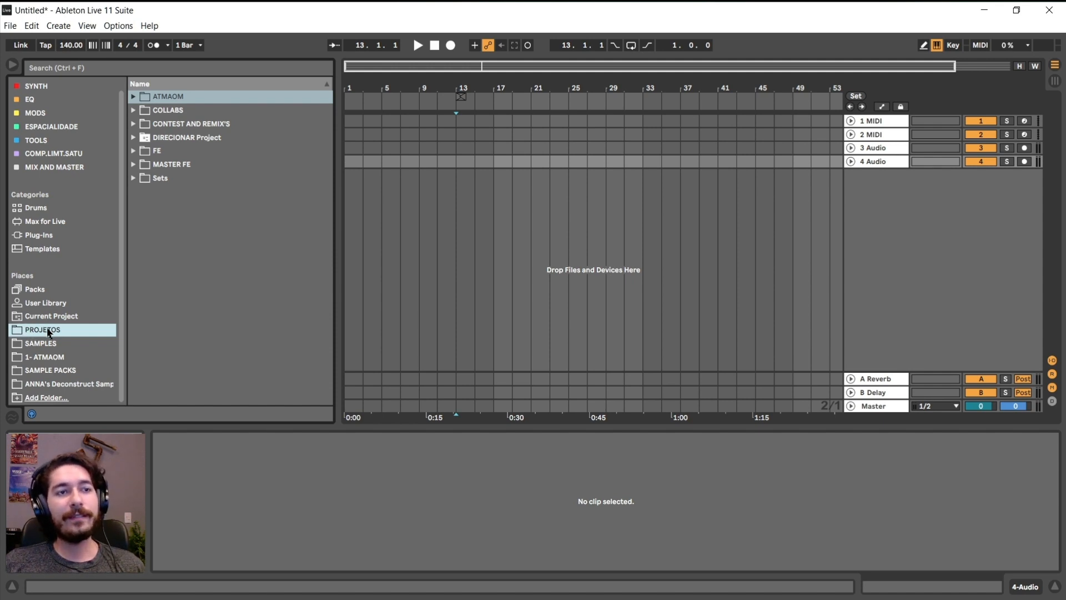
left_click(134, 96)
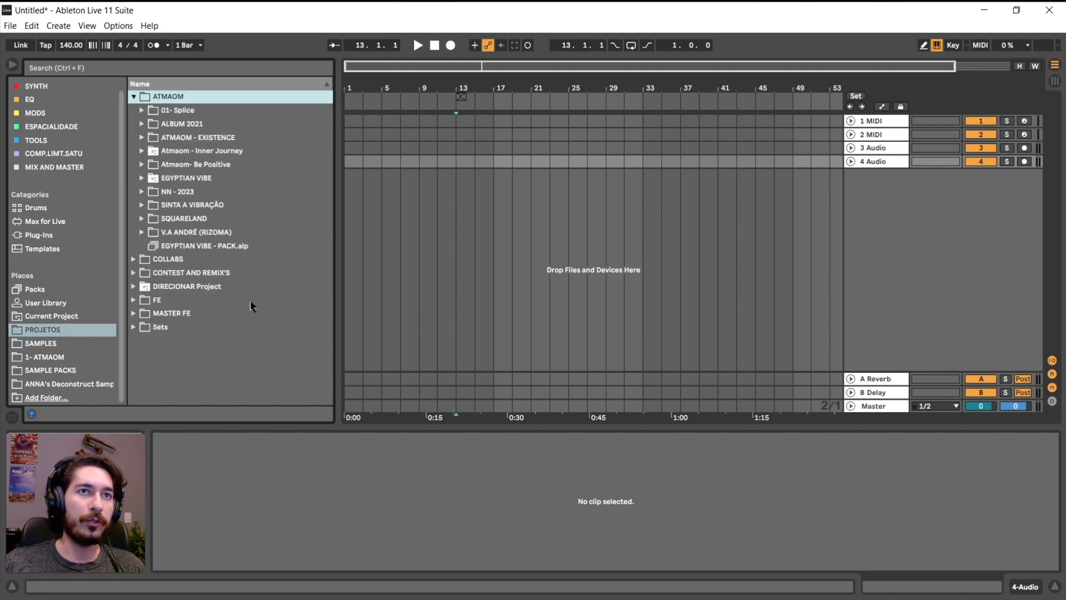
left_click(142, 206)
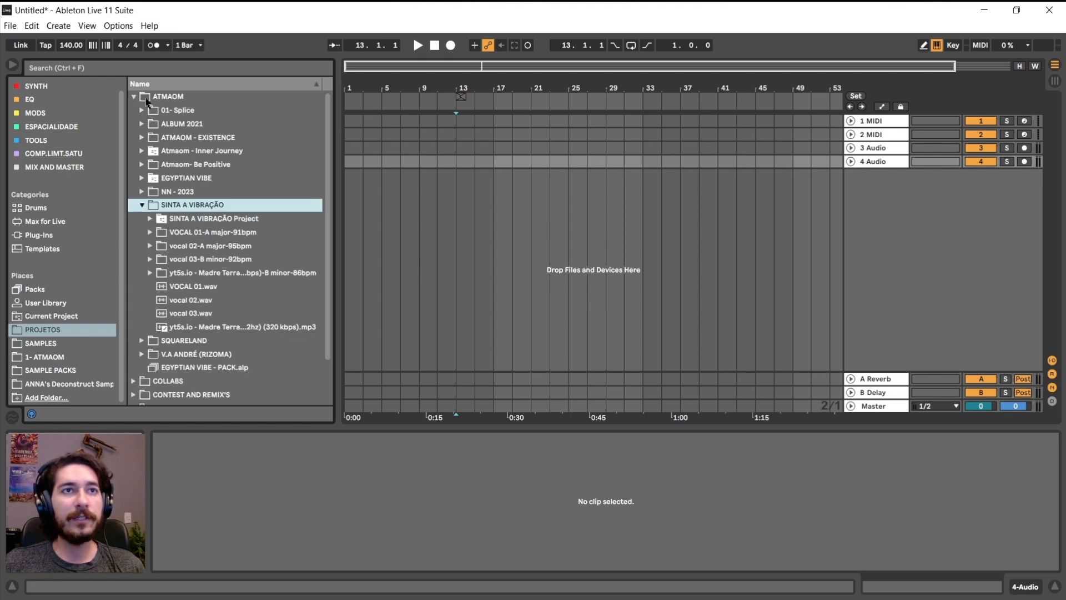
left_click(135, 97)
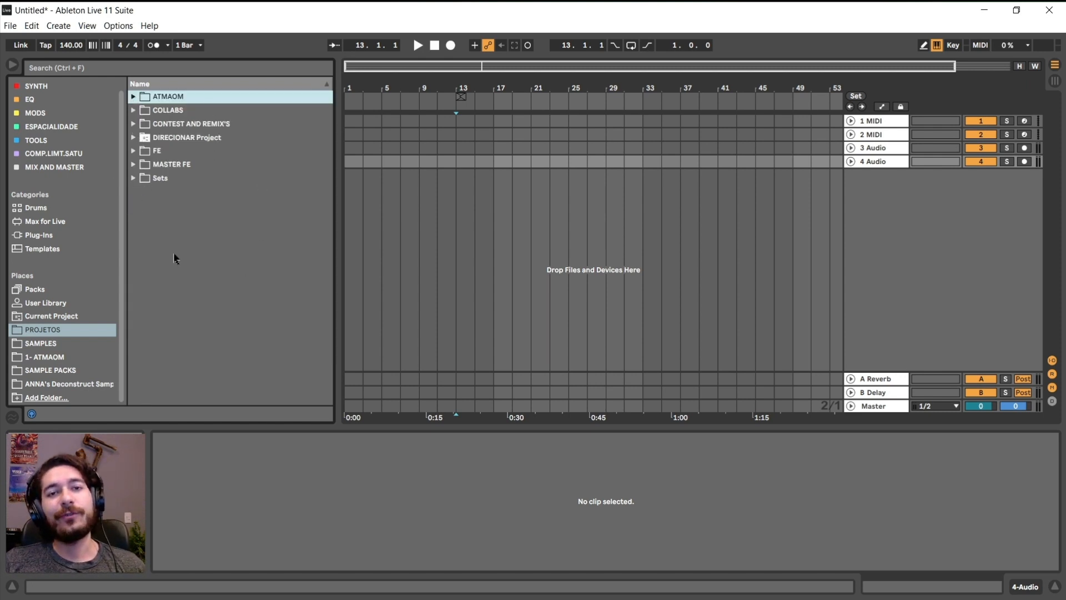
Drill down through ATMAOM, ALBUM 2021, PROJETOS CRU ALBUM and M4 Project, and examine the tracks inside M4.als
left_click(135, 97)
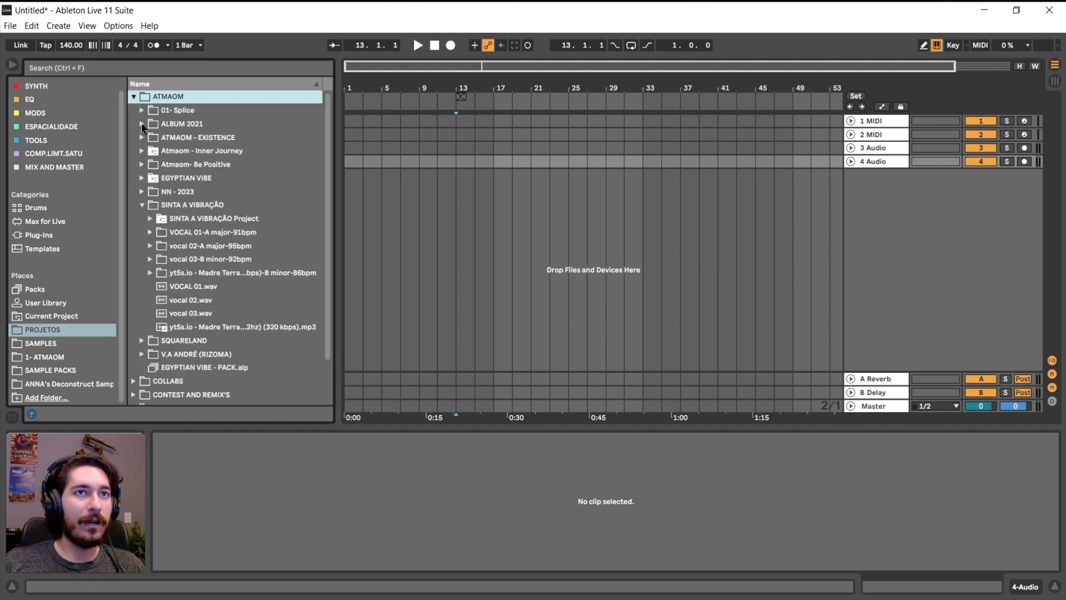
left_click(142, 124)
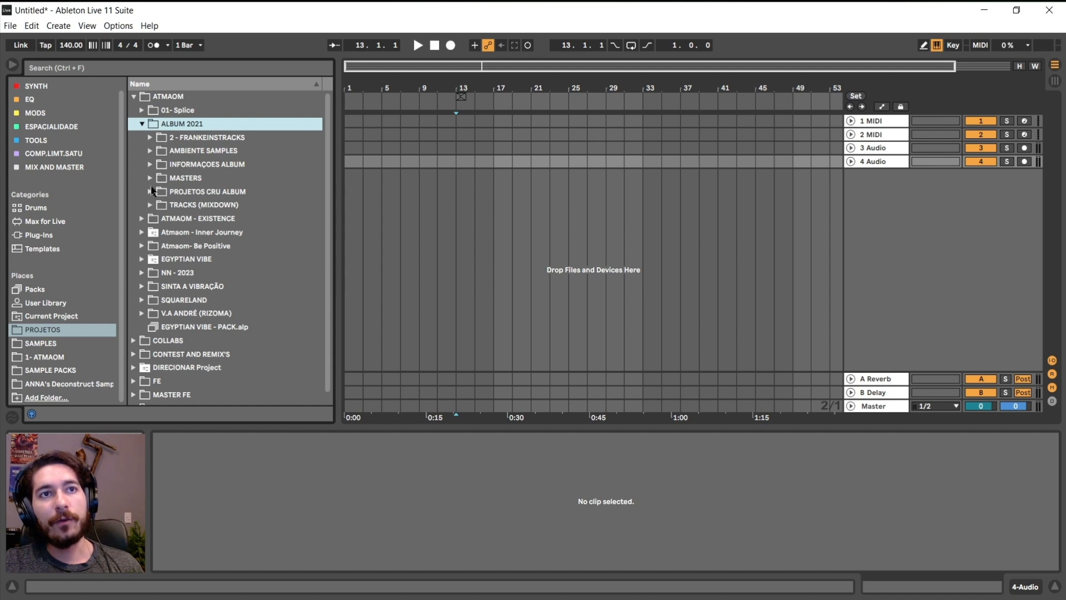
left_click(150, 192)
scroll(161, 168, "down", 2)
left_click(158, 217)
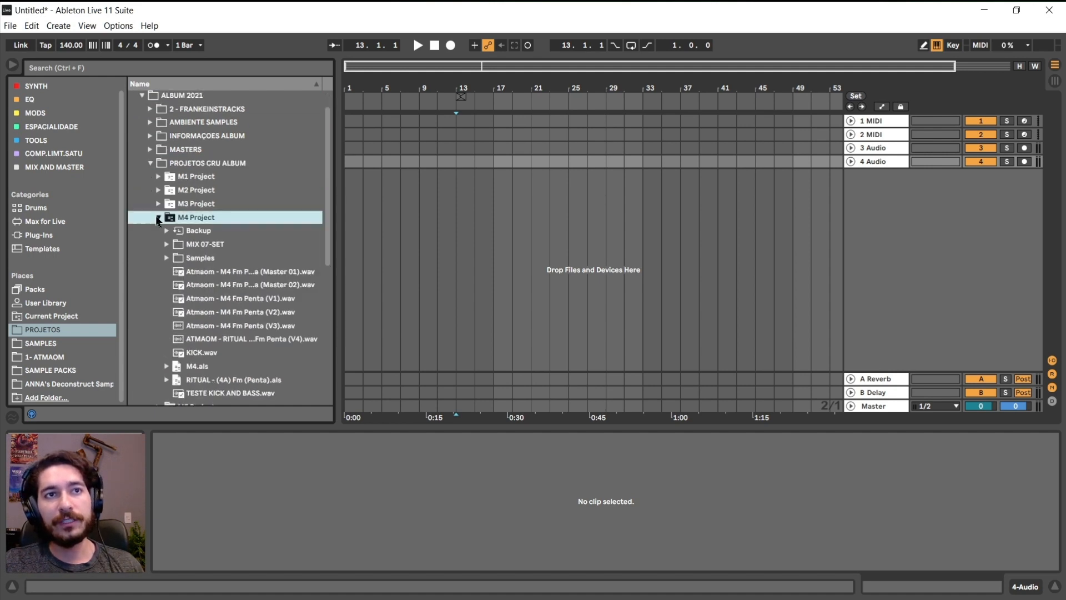
scroll(239, 244, "down", 2)
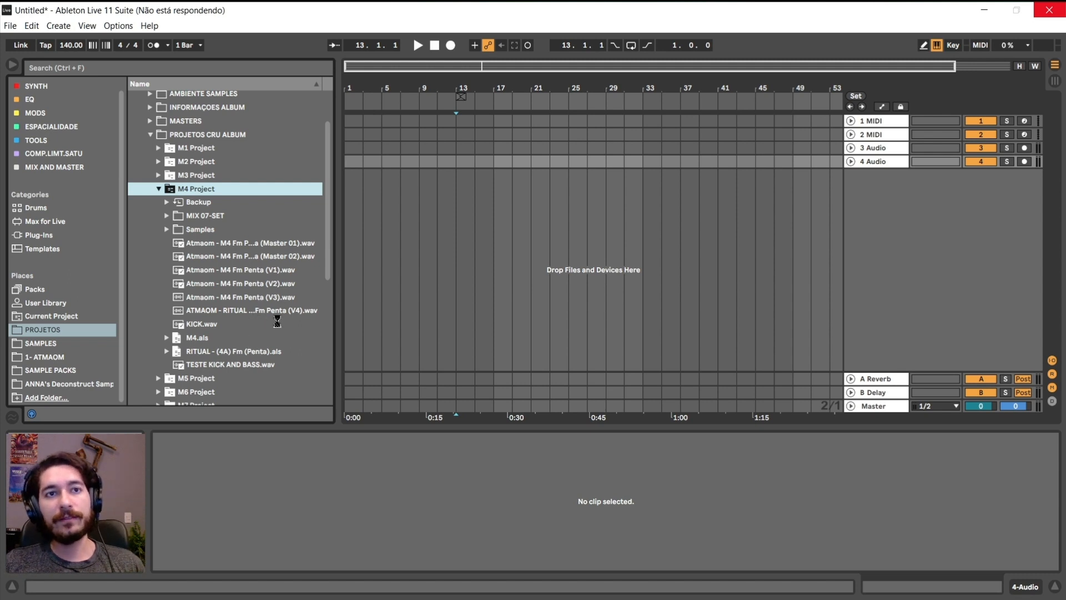
scroll(239, 299, "down", 4)
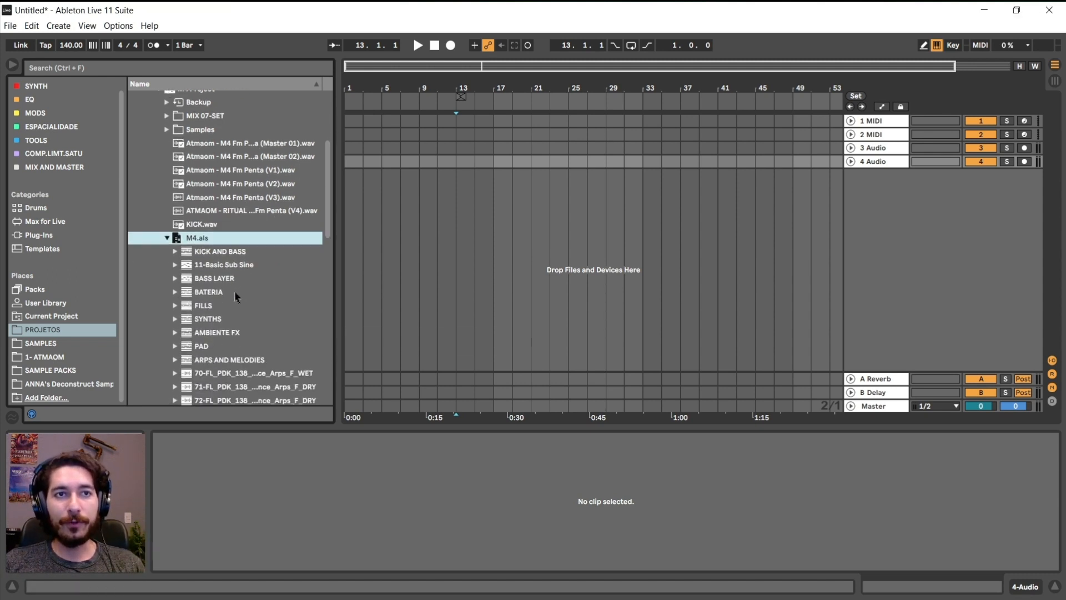
scroll(244, 272, "down", 2)
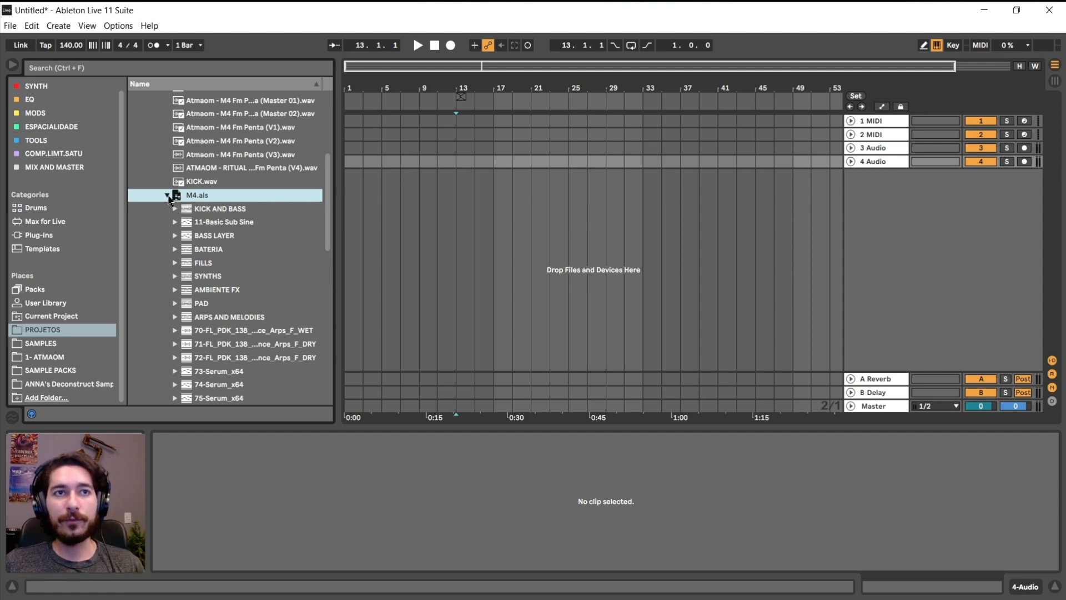
Collapse M4.als and the ATMAOM project folder, and show the contents of the User Library
left_click(167, 197)
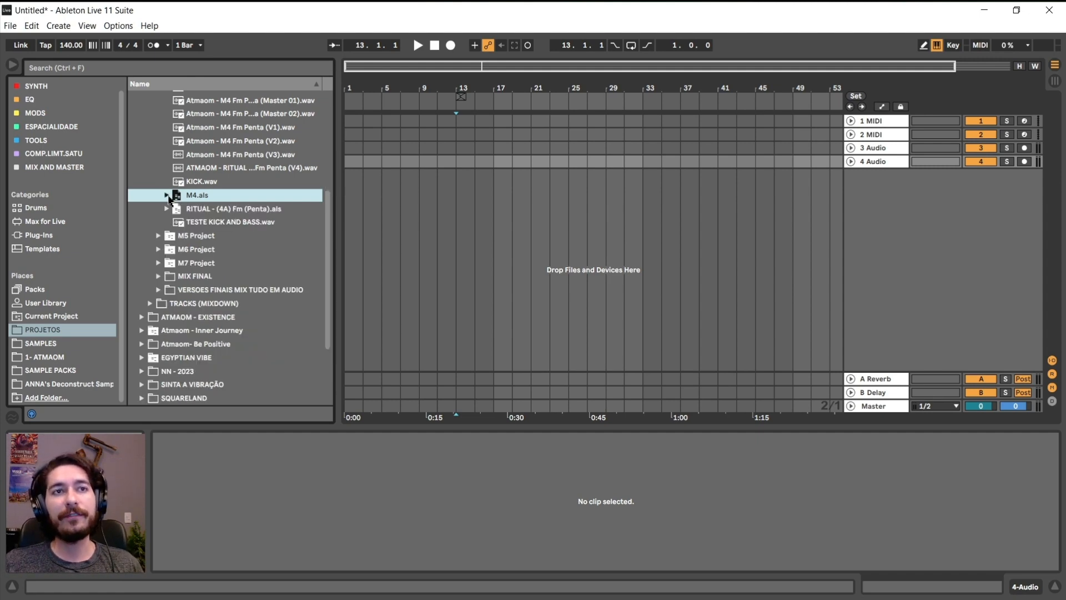
scroll(164, 245, "up", 5)
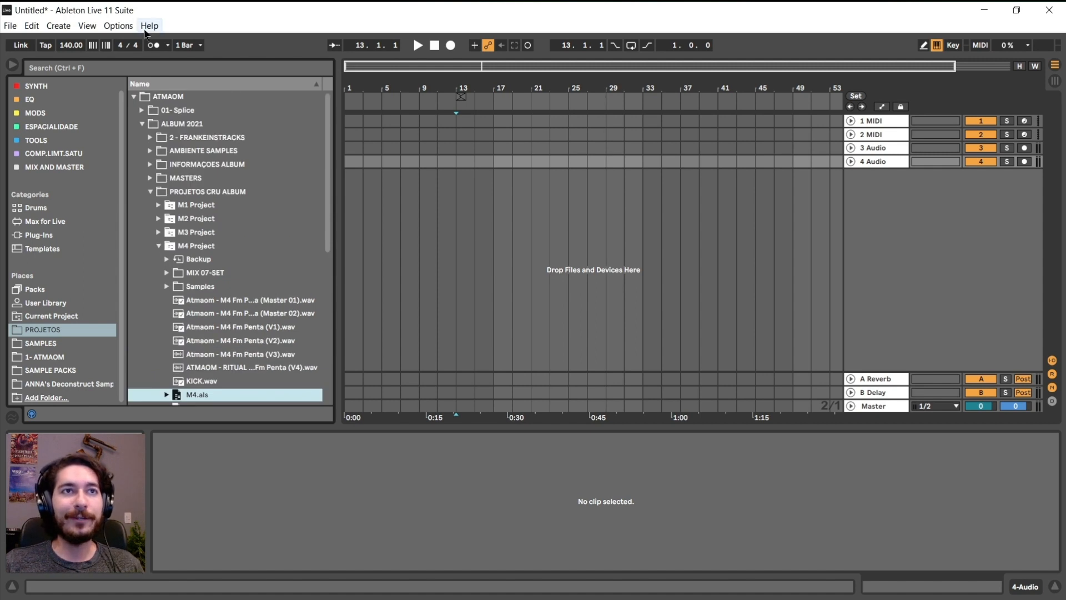
left_click(134, 96)
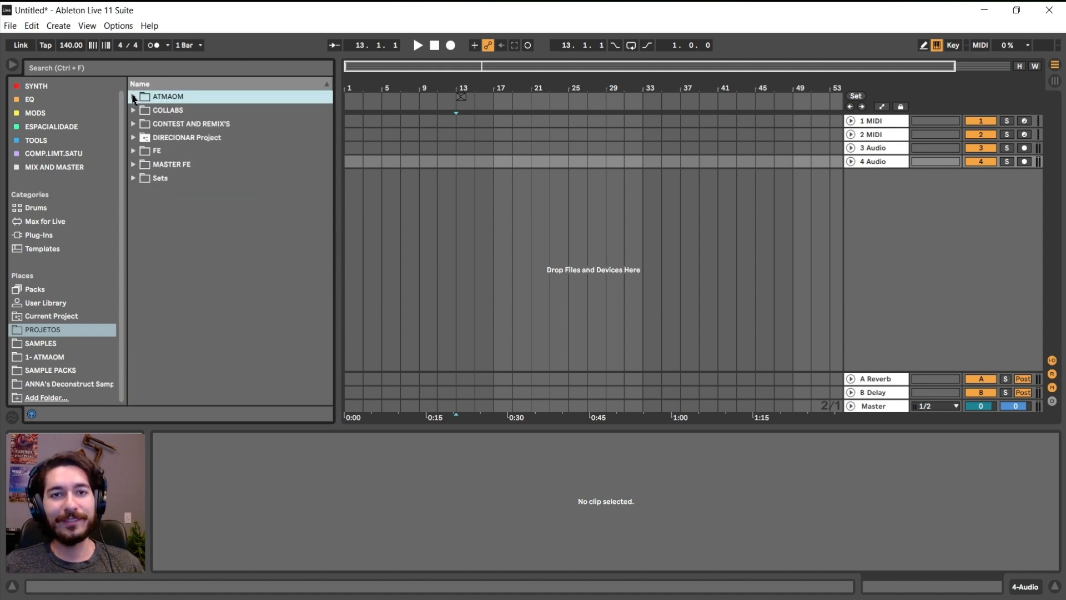
left_click(45, 303)
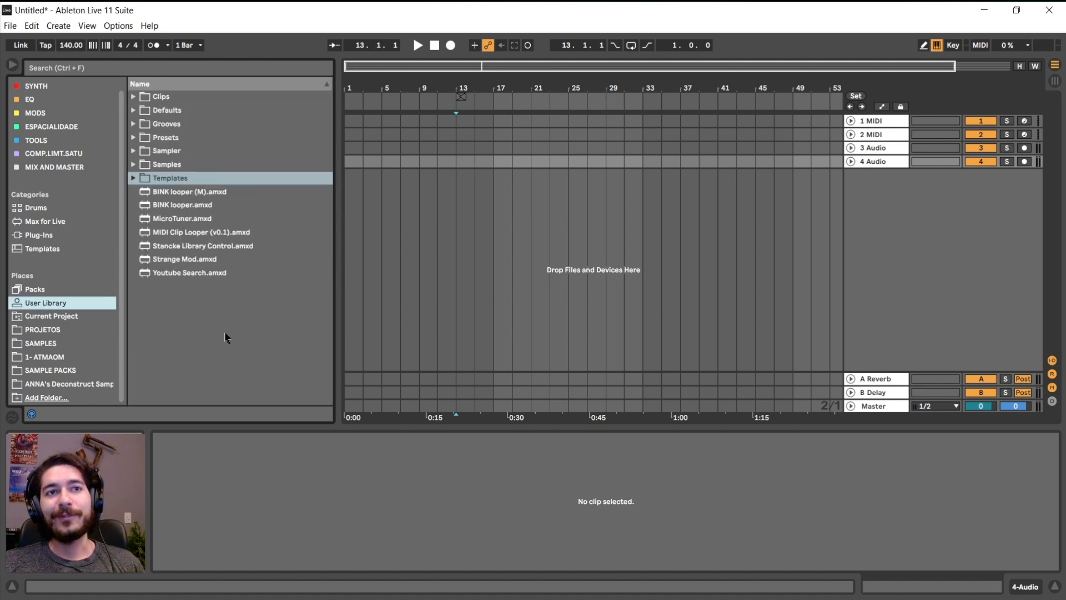
Insert a new audio track and a new MIDI track below the 4 Audio track
left_click(433, 285)
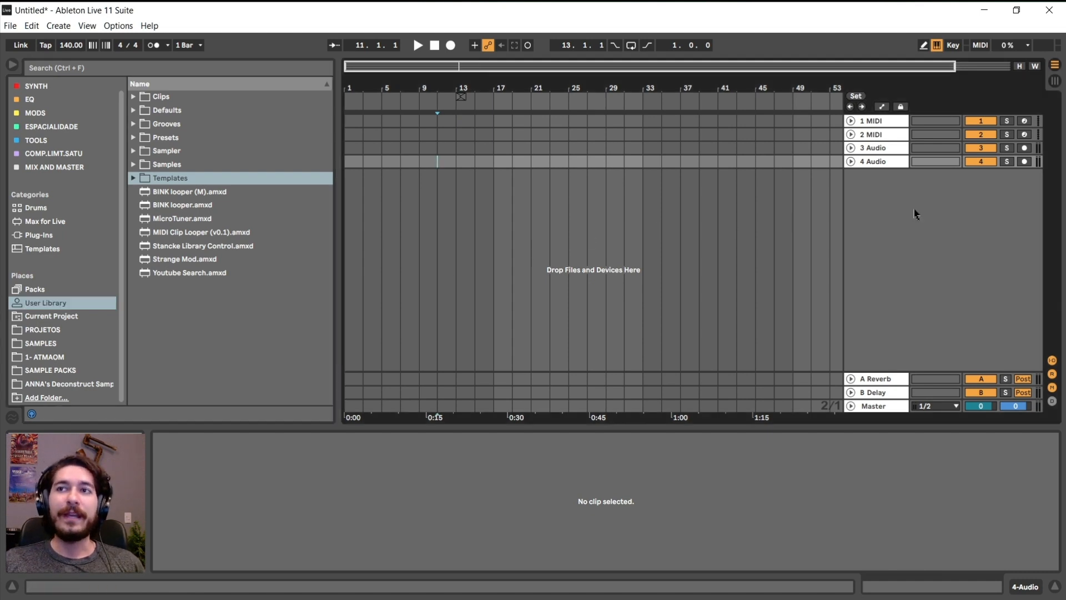
right_click(883, 214)
left_click(922, 217)
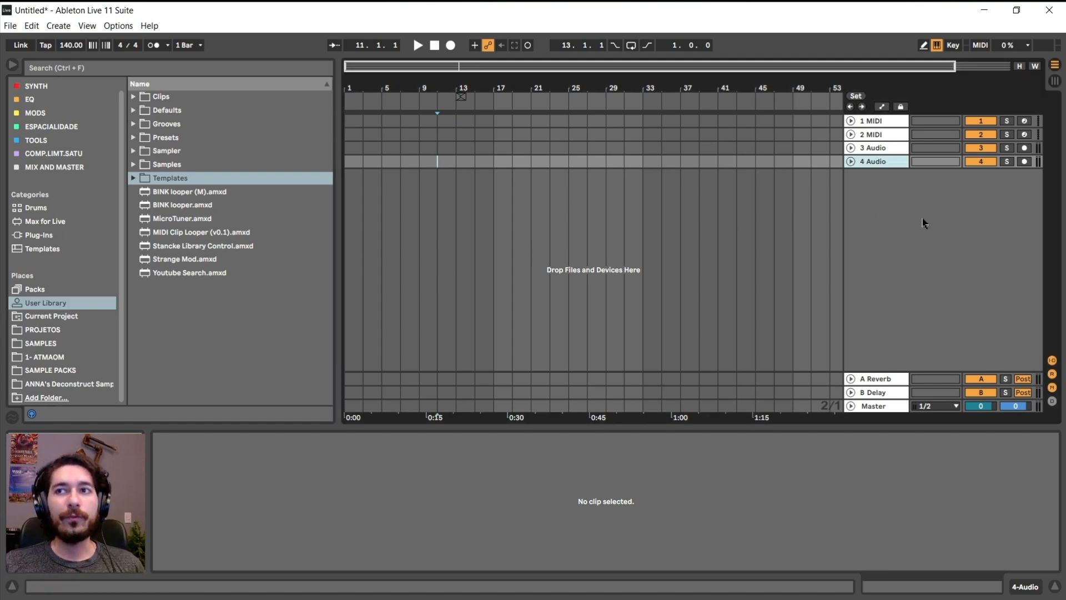
right_click(882, 225)
left_click(899, 241)
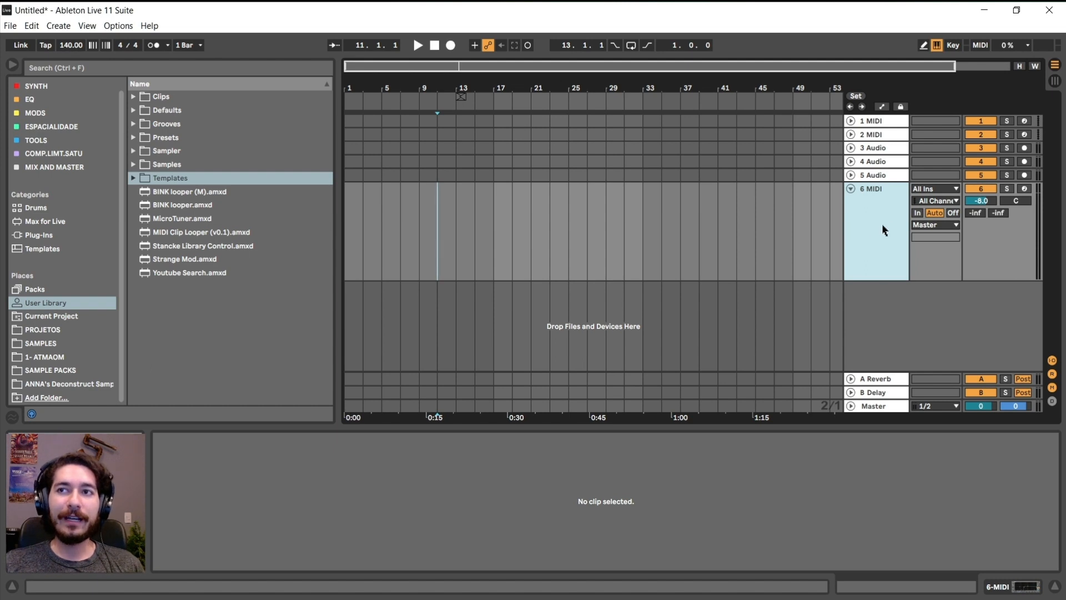
Add EQ Eight from the EQ collection to the 6 MIDI track
left_click(31, 100)
left_click_drag(167, 110, 882, 227)
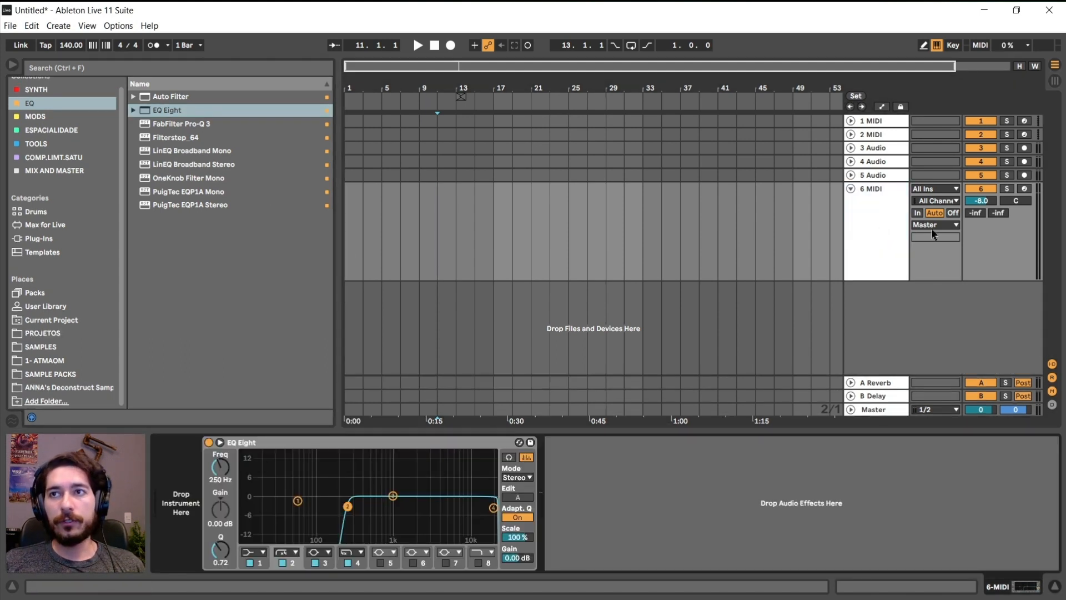
Insert another MIDI track below the 6 MIDI track
left_click(884, 232)
right_click(875, 305)
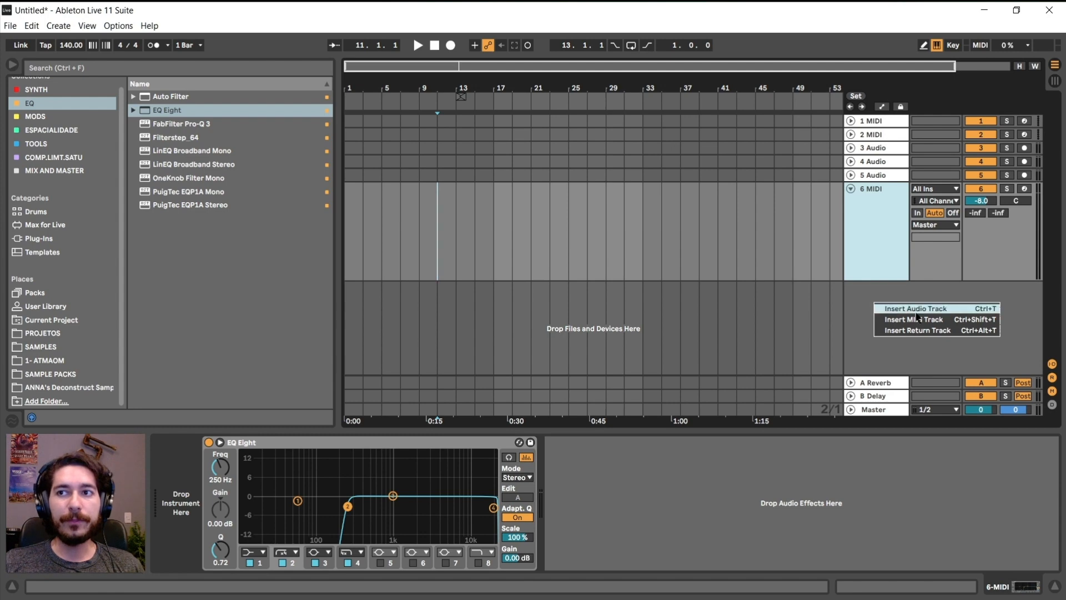
left_click(889, 318)
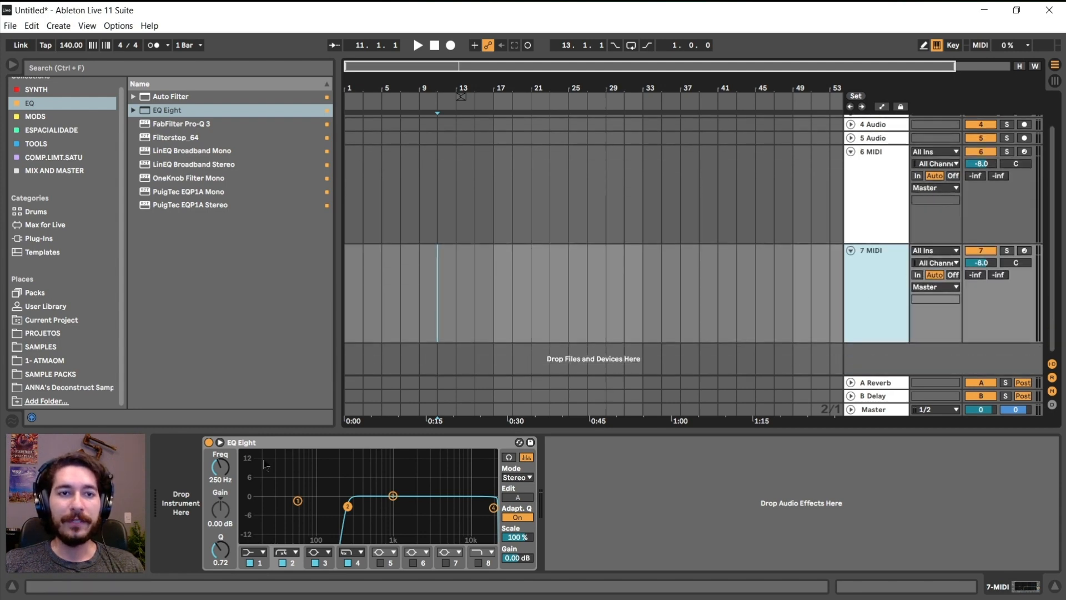
Add a Limiter from the COMP.LIMT.SATU collection after the EQ Eight on the 7 MIDI track
left_click(255, 443)
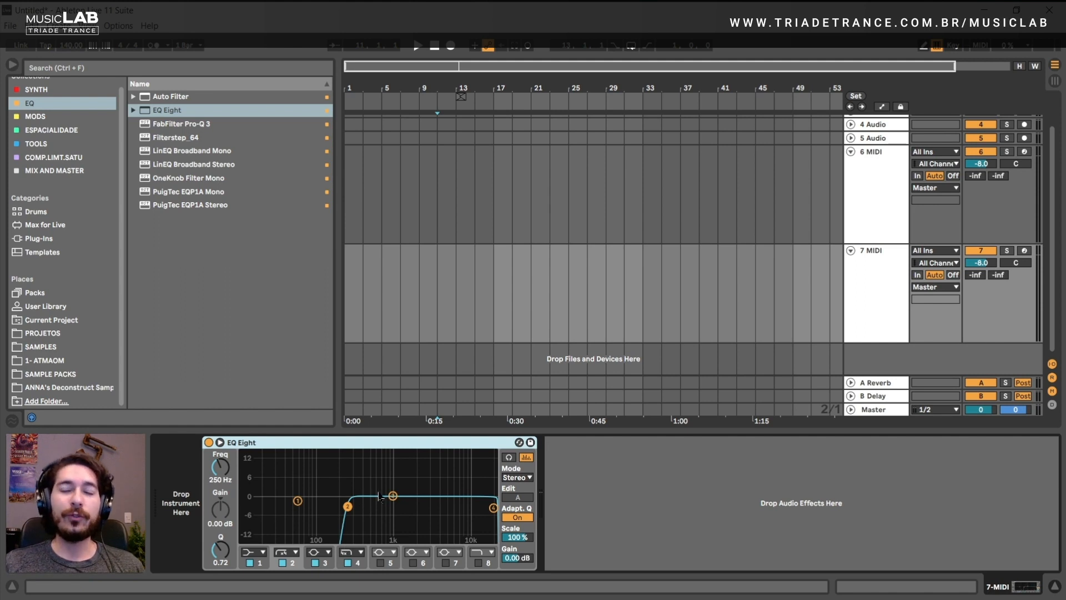
left_click(862, 280)
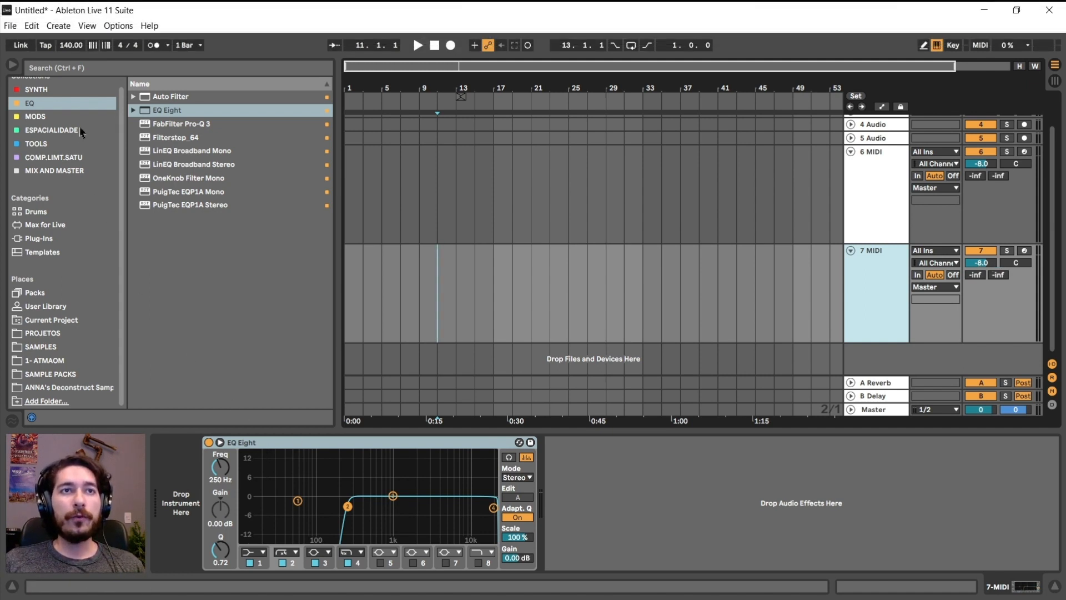
scroll(55, 132, "up", 1)
left_click(48, 166)
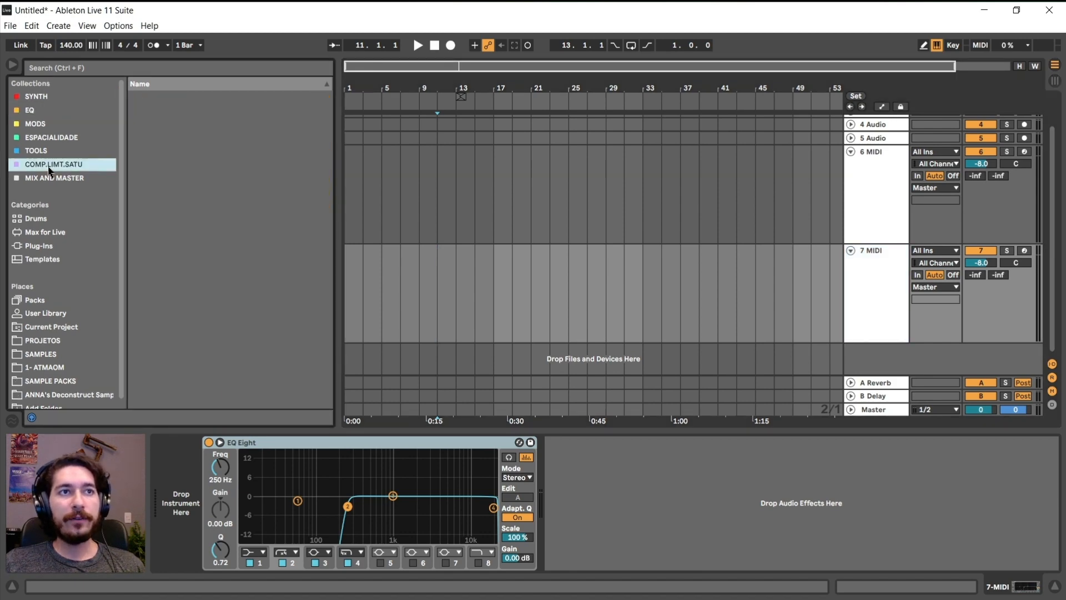
left_click_drag(165, 110, 594, 515)
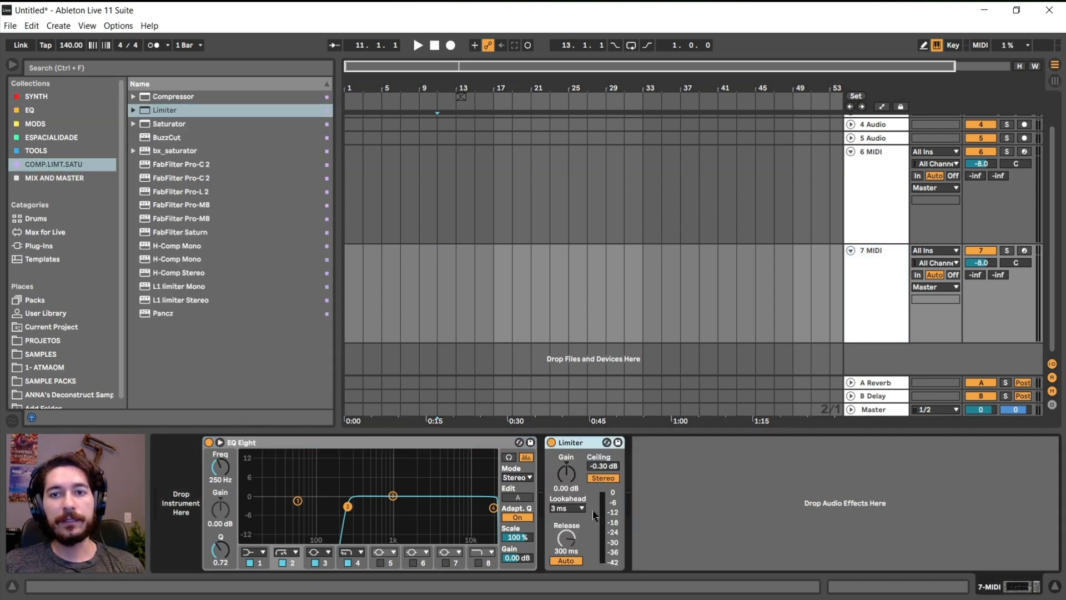
Save the 7 MIDI track with its EQ Eight and Limiter as the default MIDI track, overwriting the existing default
right_click(875, 281)
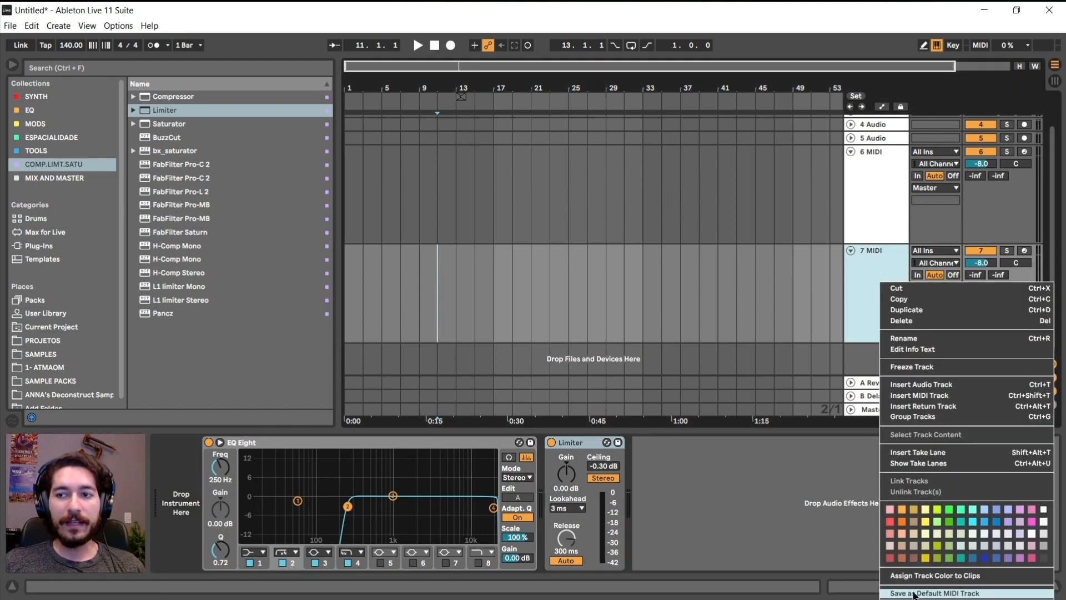
left_click(917, 593)
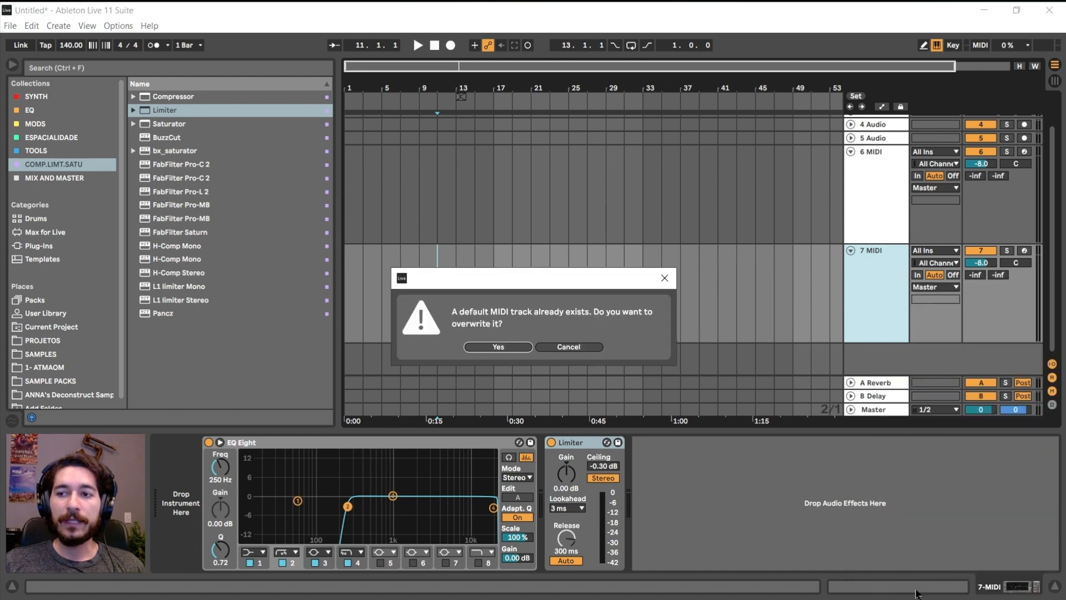
left_click(510, 349)
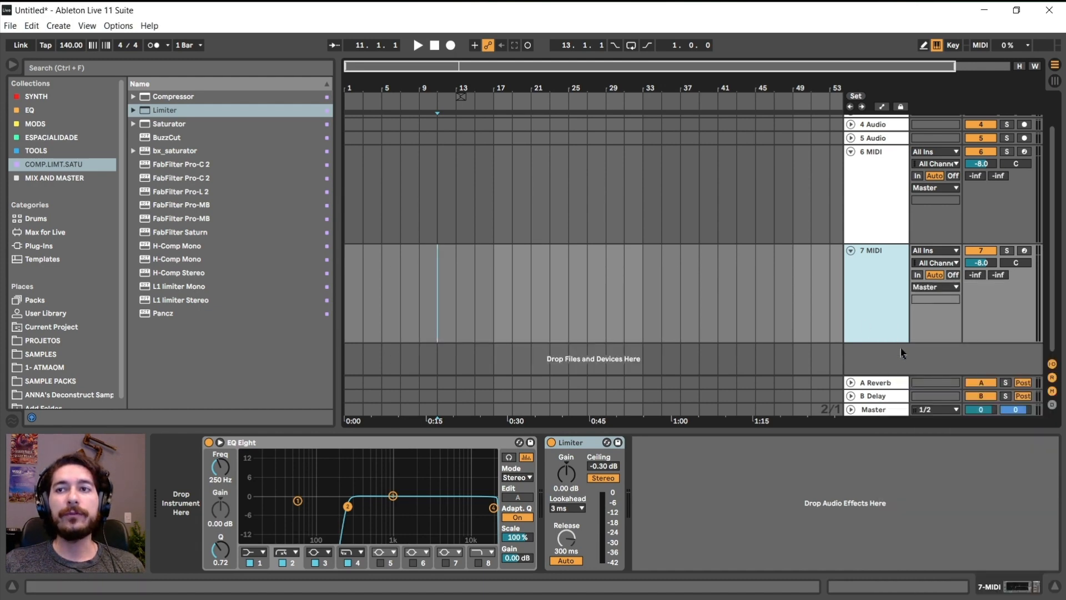
Insert a new MIDI track below the 7 MIDI track and check the devices it loads by default
right_click(879, 363)
left_click(913, 378)
key("ctrl+shift+t")
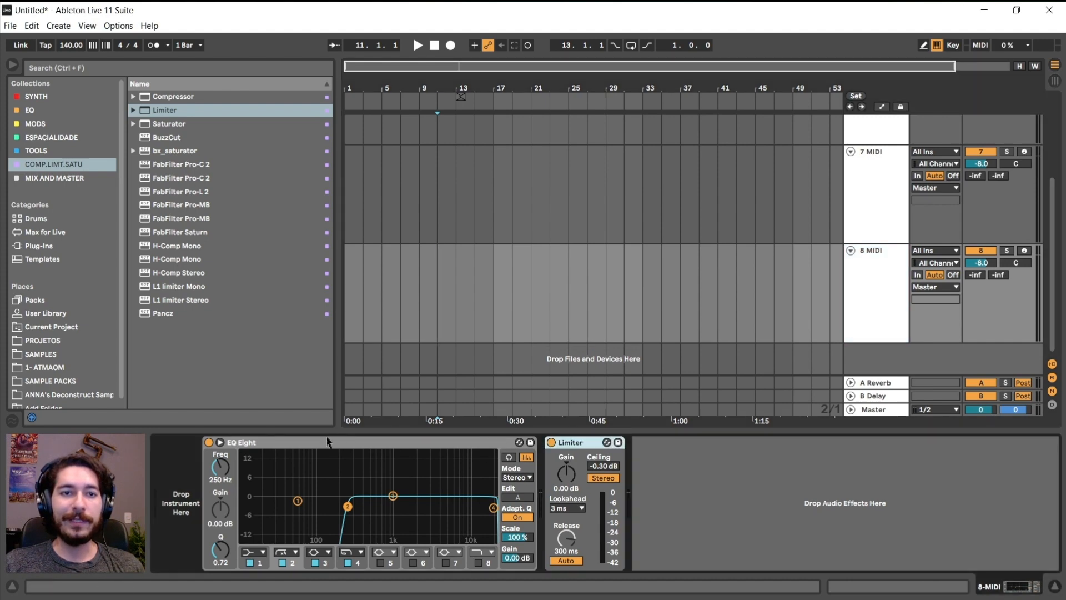
left_click(306, 444)
left_click(858, 283)
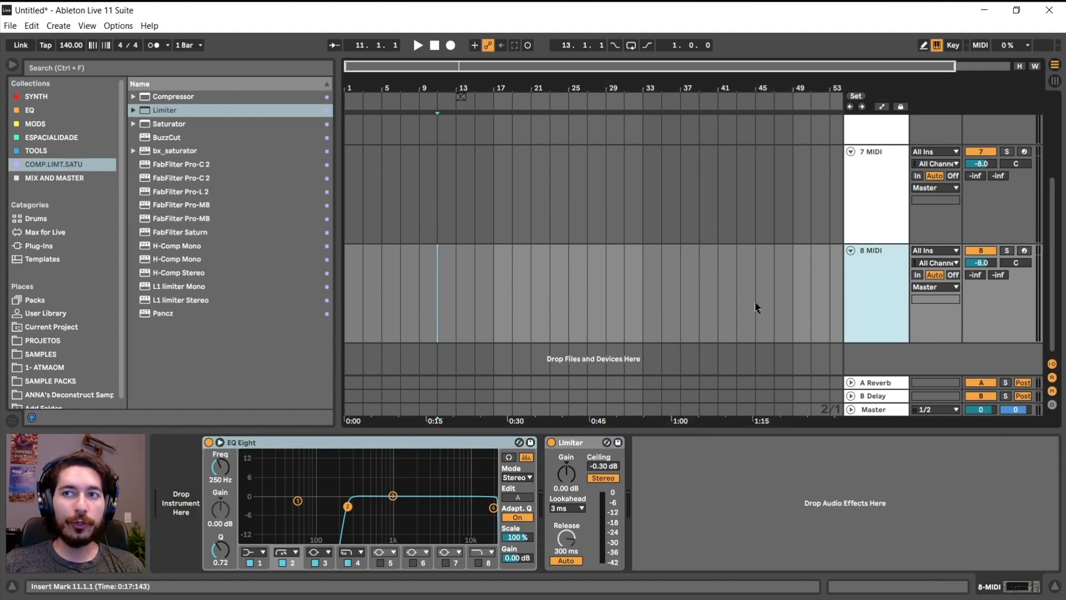
Fold the 6, 7 and 8 MIDI tracks in the arrangement
left_click(851, 152)
left_click(851, 167)
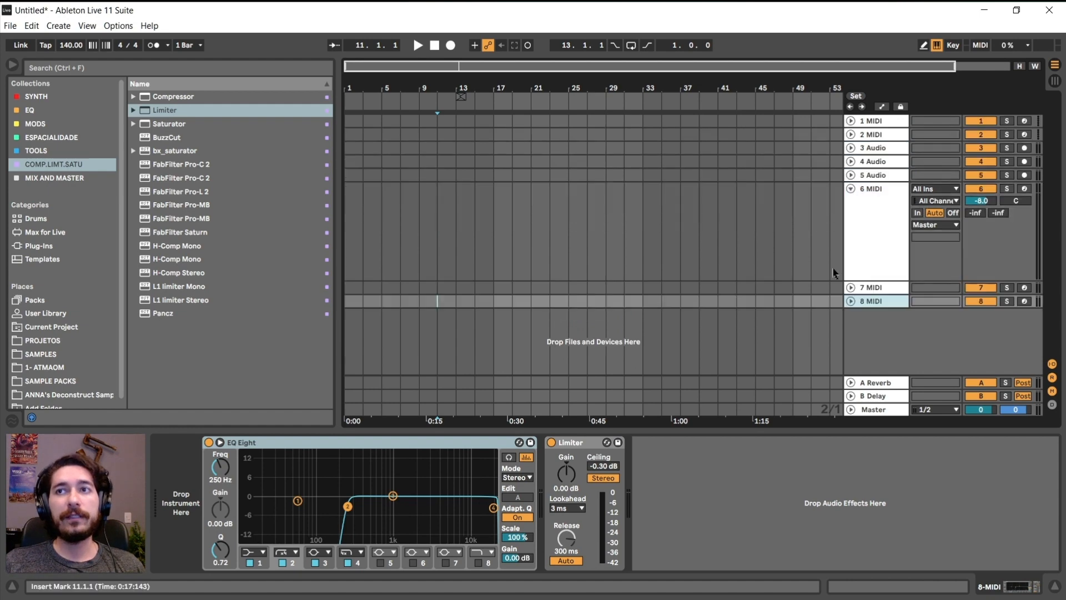
left_click(850, 189)
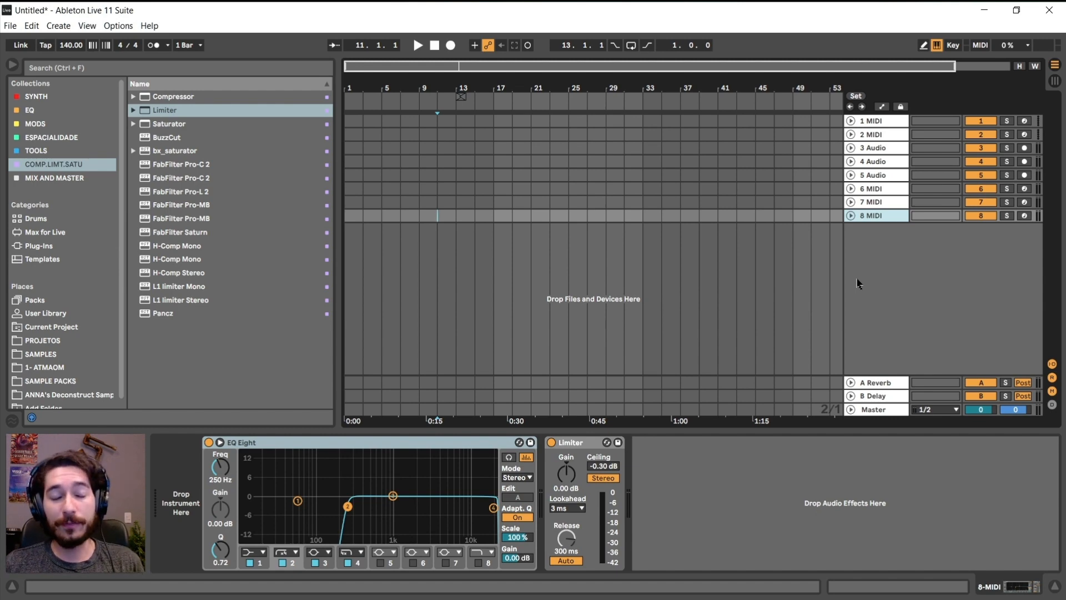
Insert another MIDI track below the 8 MIDI track and fold it
right_click(859, 288)
right_click(881, 263)
right_click(880, 263)
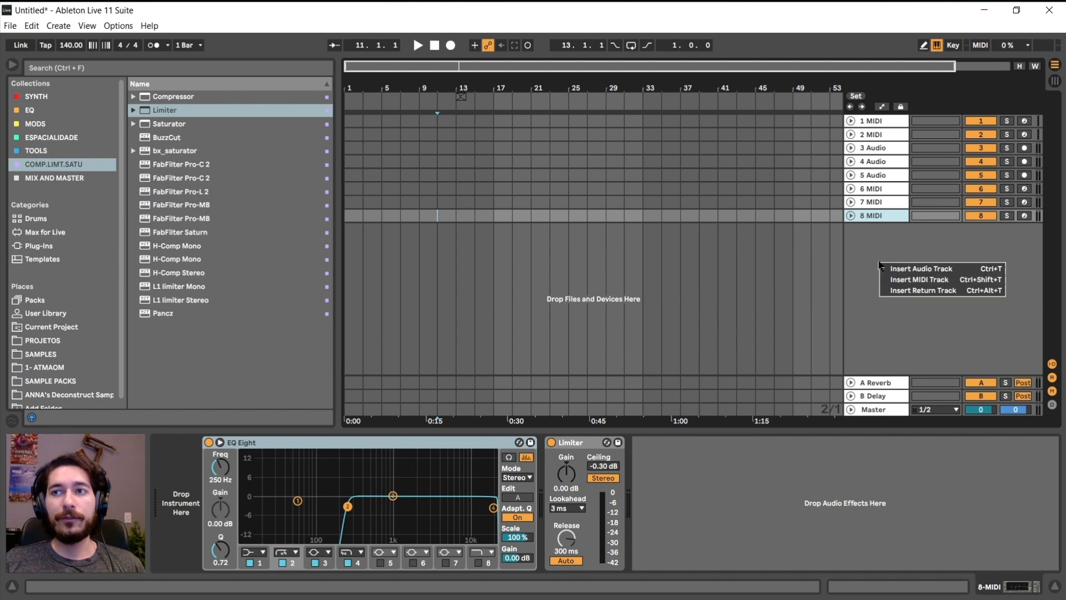
left_click(915, 280)
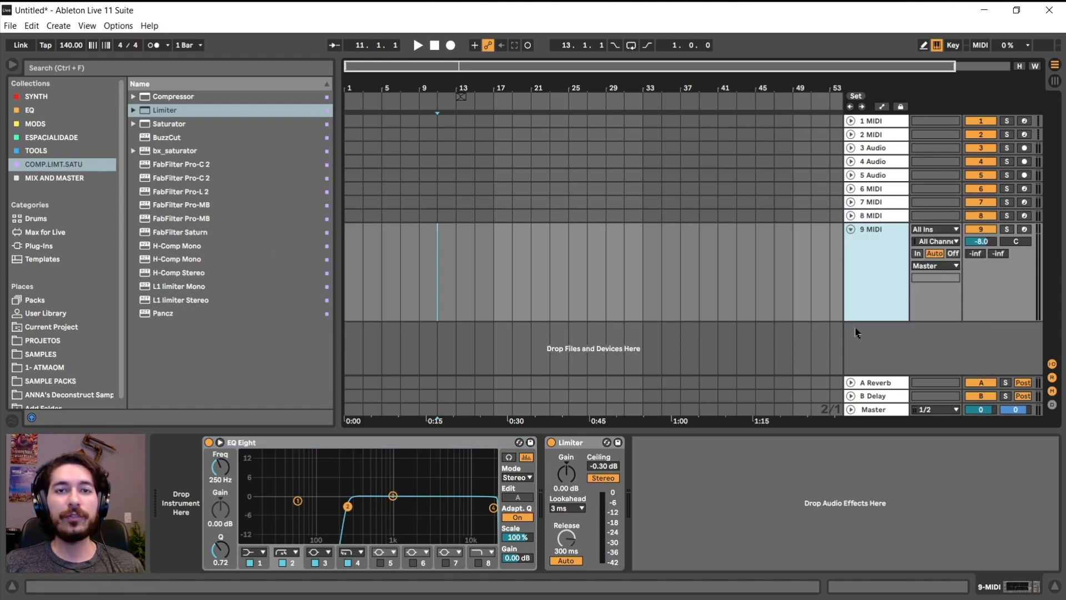
left_click(850, 229)
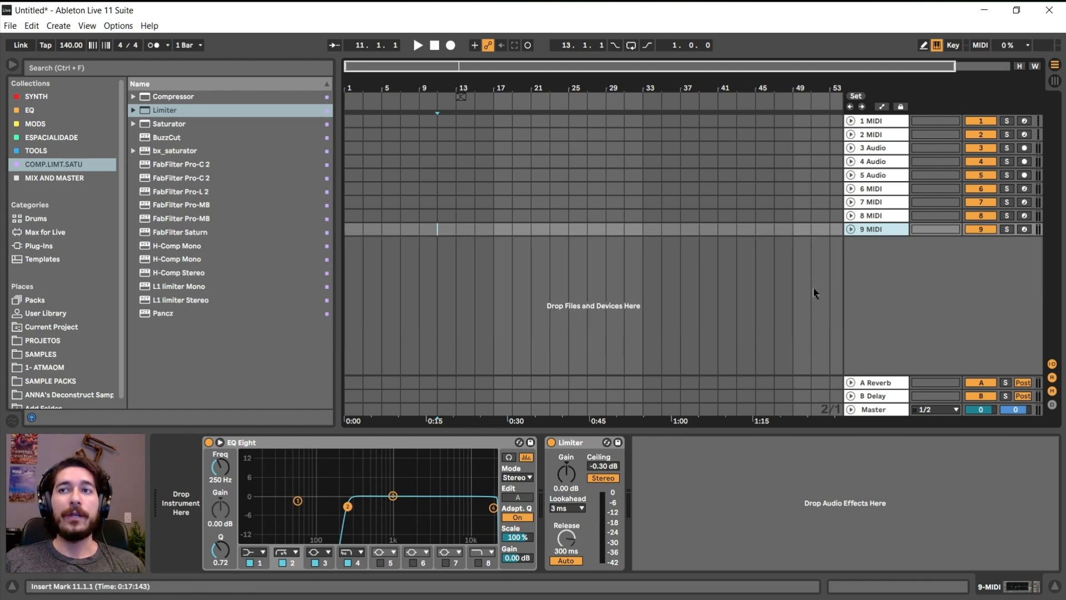
right_click(880, 263)
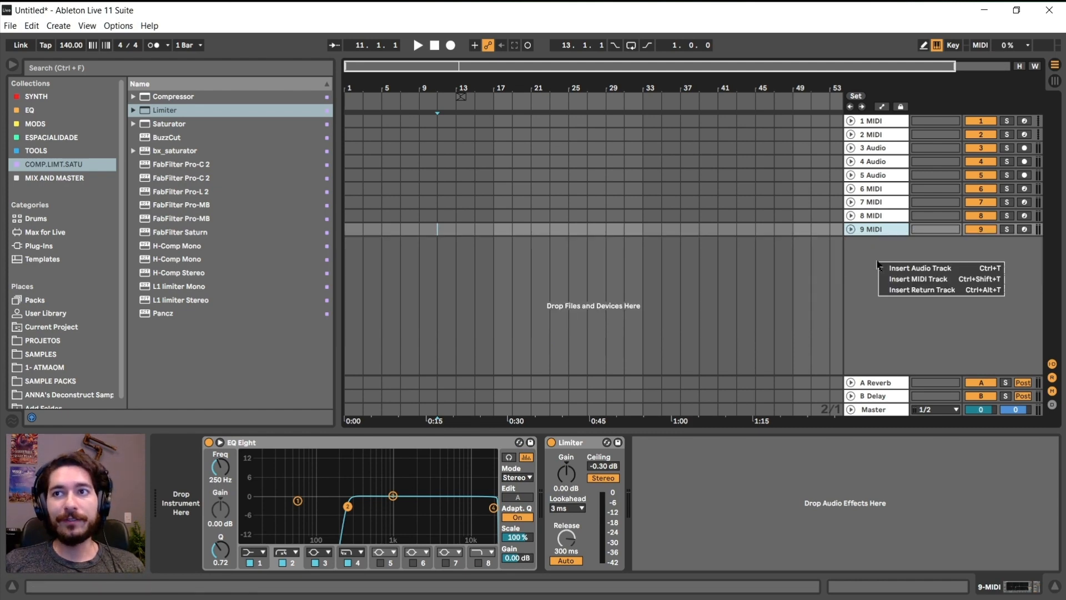
left_click(909, 261)
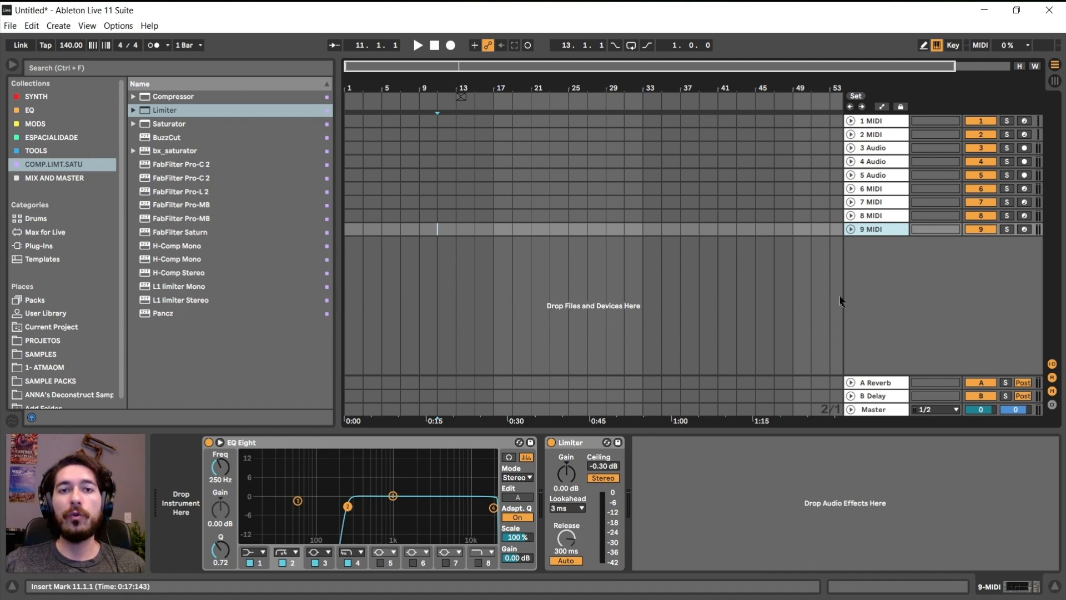
Review the Track And Clip Colors settings in the Look/Feel preferences, including the default track color, and close the preferences
left_click(118, 27)
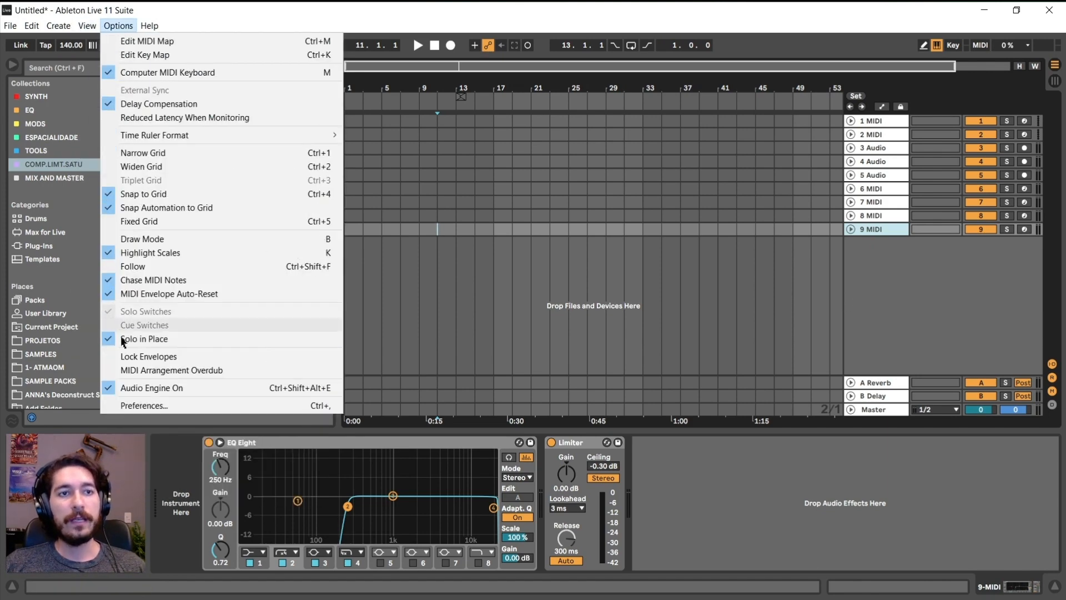
left_click(148, 408)
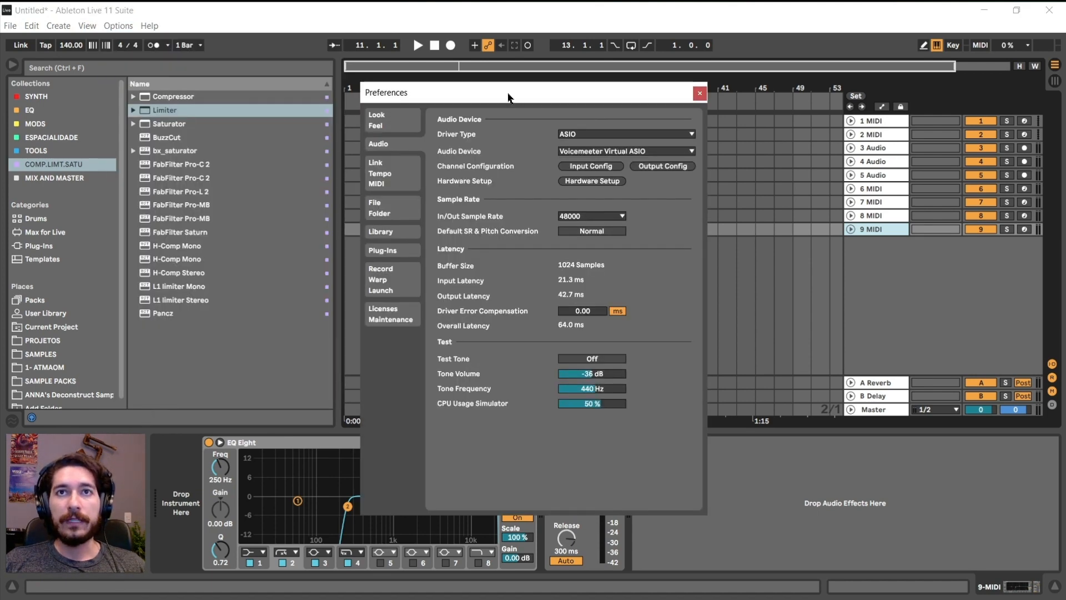
left_click(539, 206)
left_click(550, 116)
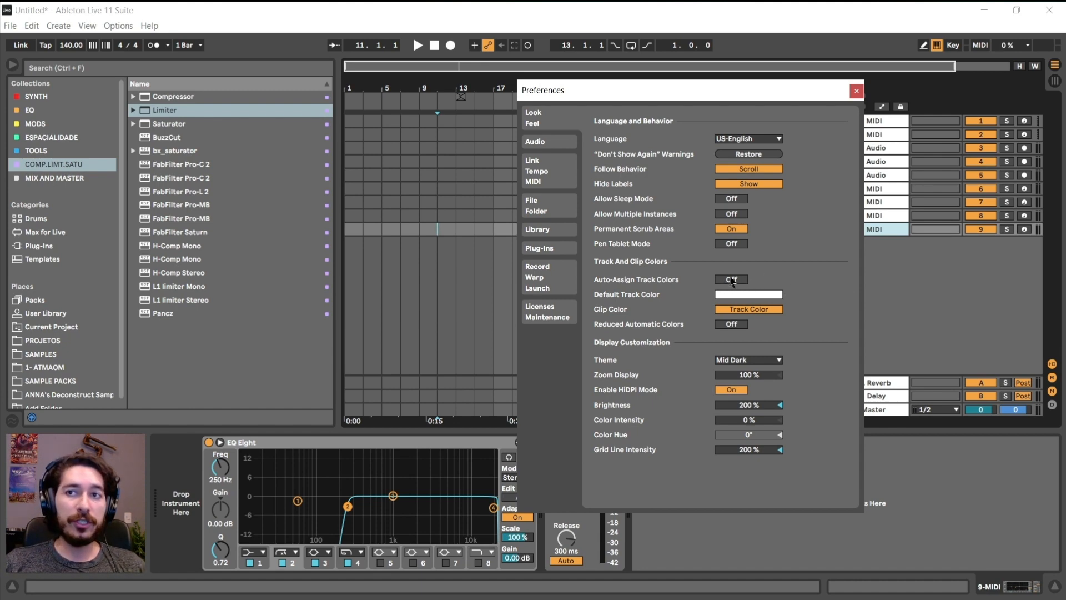
left_click(756, 296)
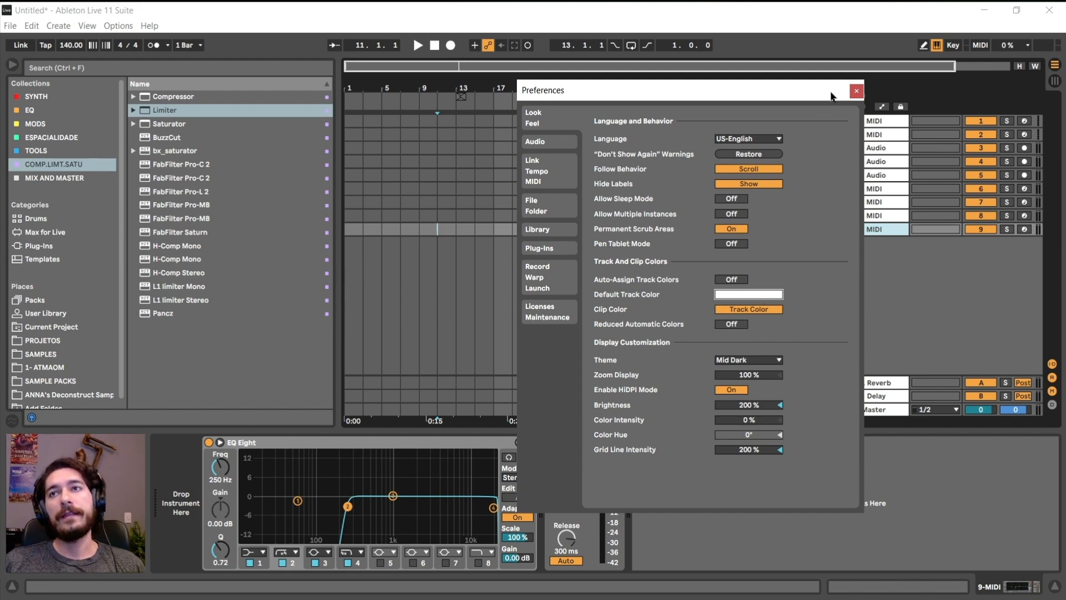
left_click(862, 94)
Insert a new audio track and a new MIDI track below the 9 MIDI track
right_click(880, 284)
left_click(894, 288)
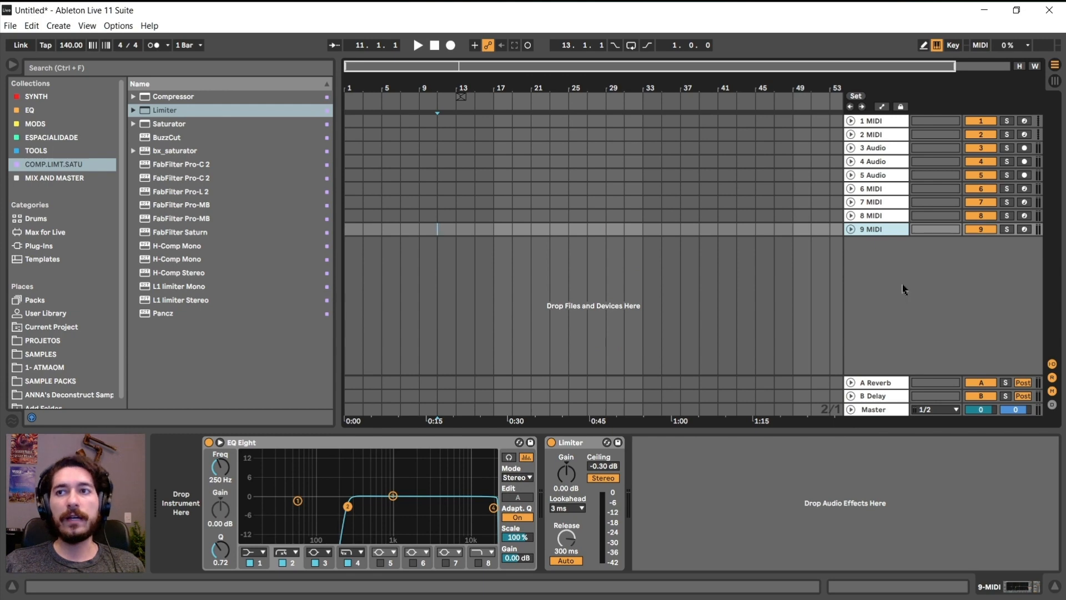
right_click(873, 294)
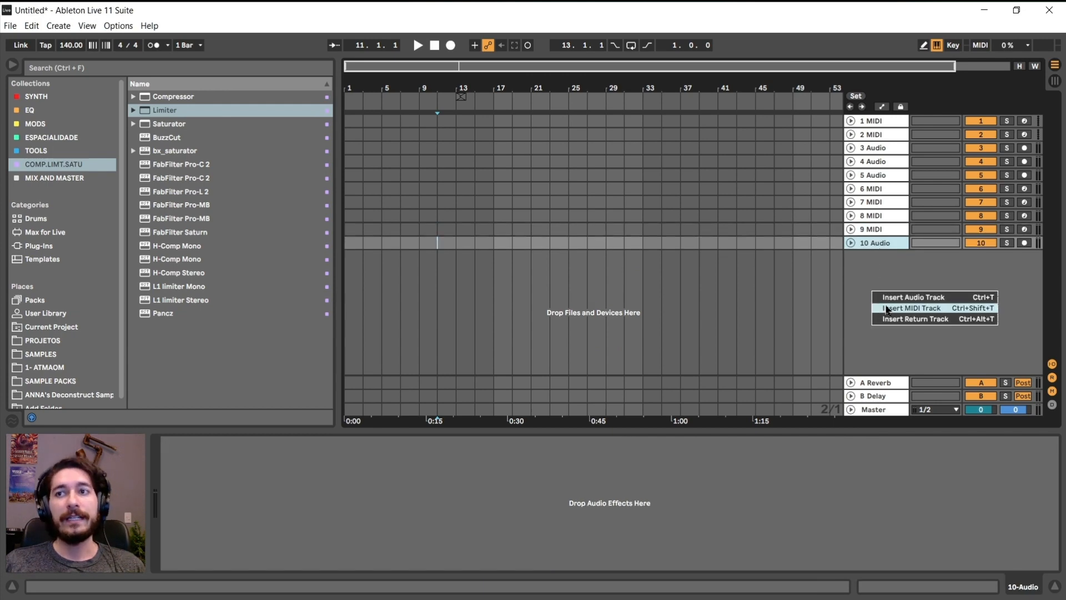
left_click(883, 304)
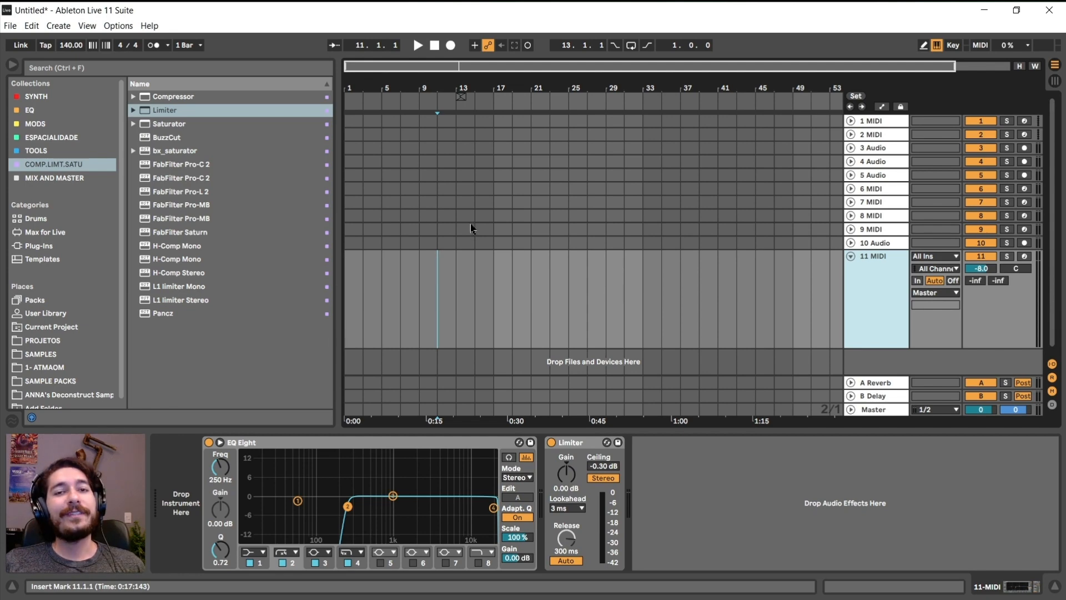
left_click(484, 266)
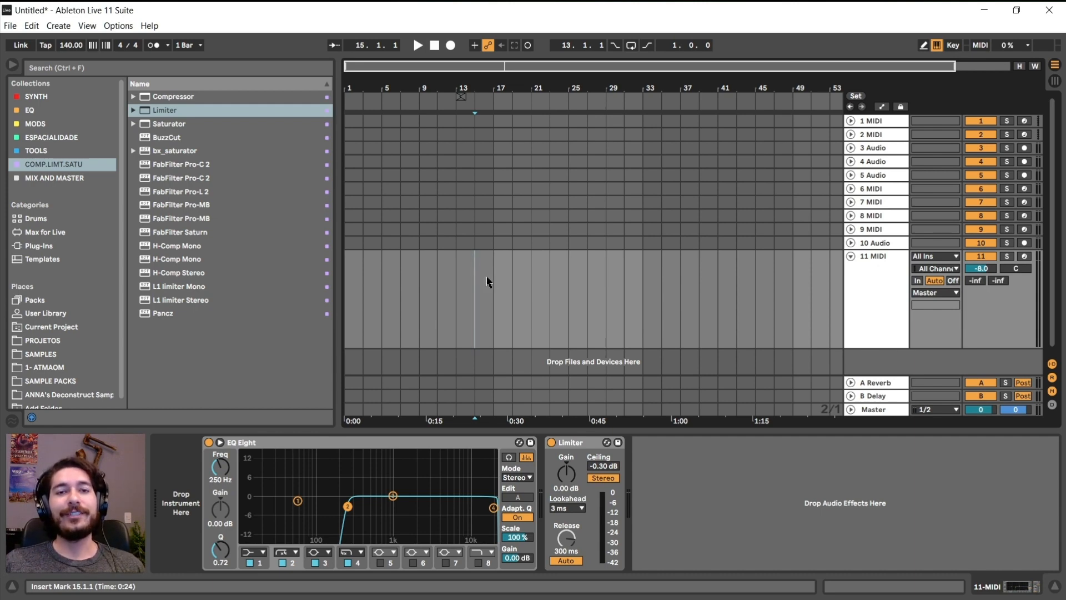
left_click(493, 276)
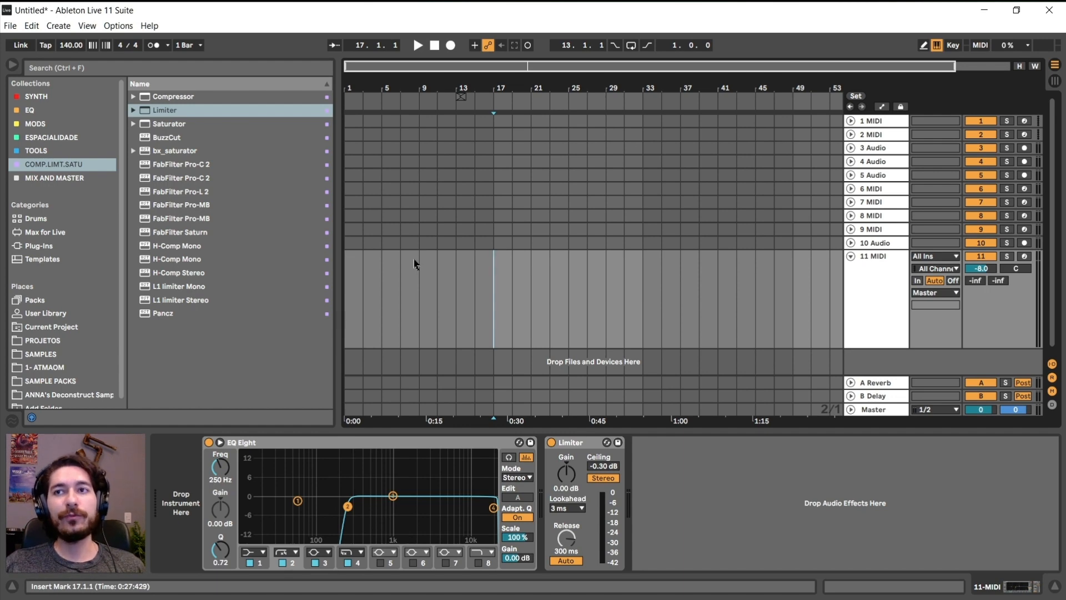
Open the LOOPER TESTE .als set from the Templates category
left_click(39, 262)
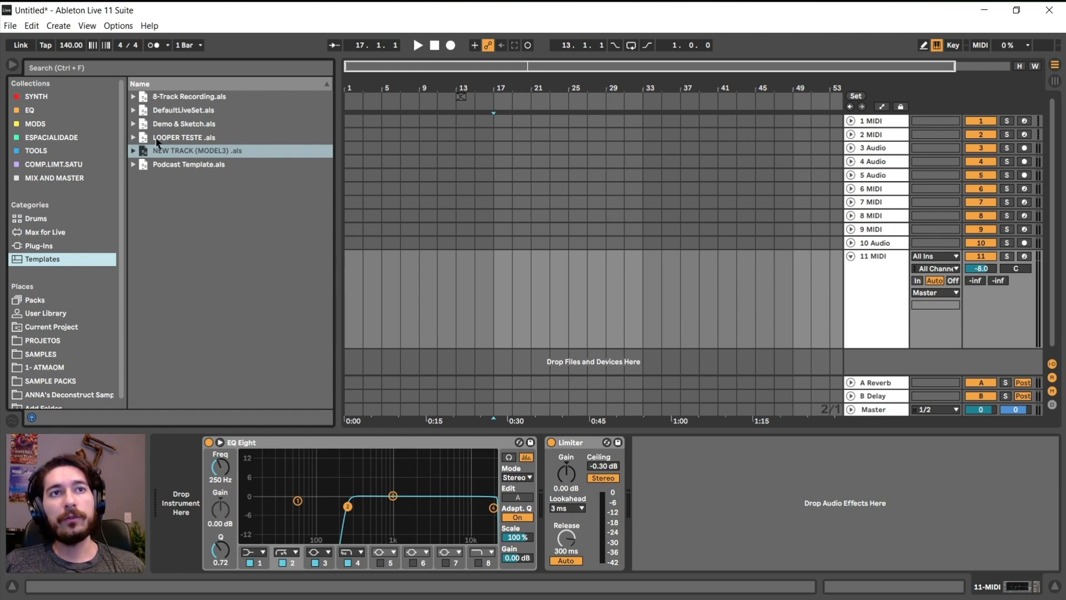
left_click(187, 138)
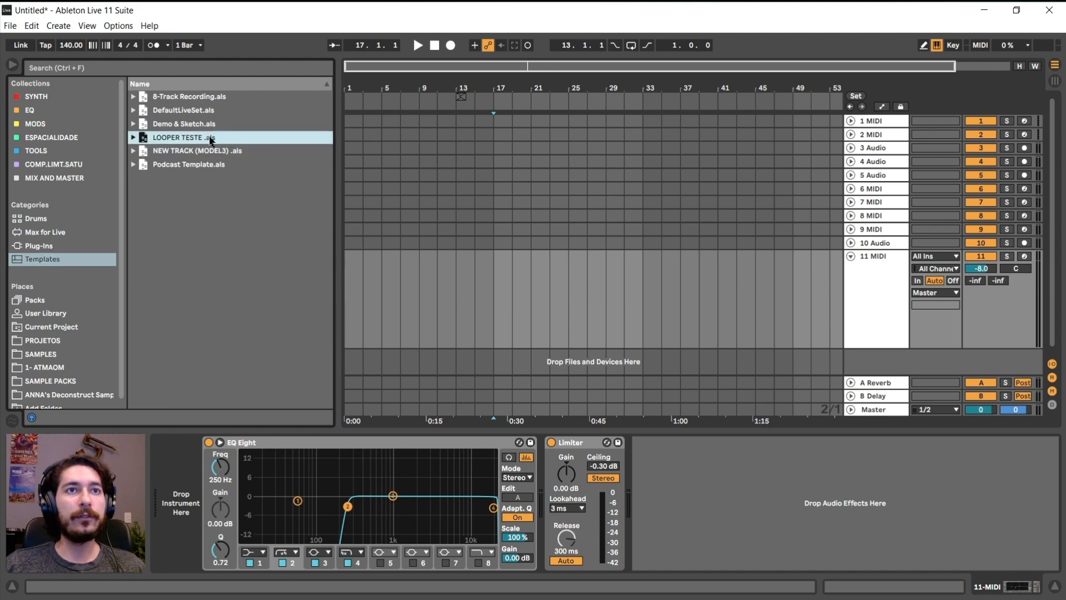
double_click(173, 138)
left_click(534, 346)
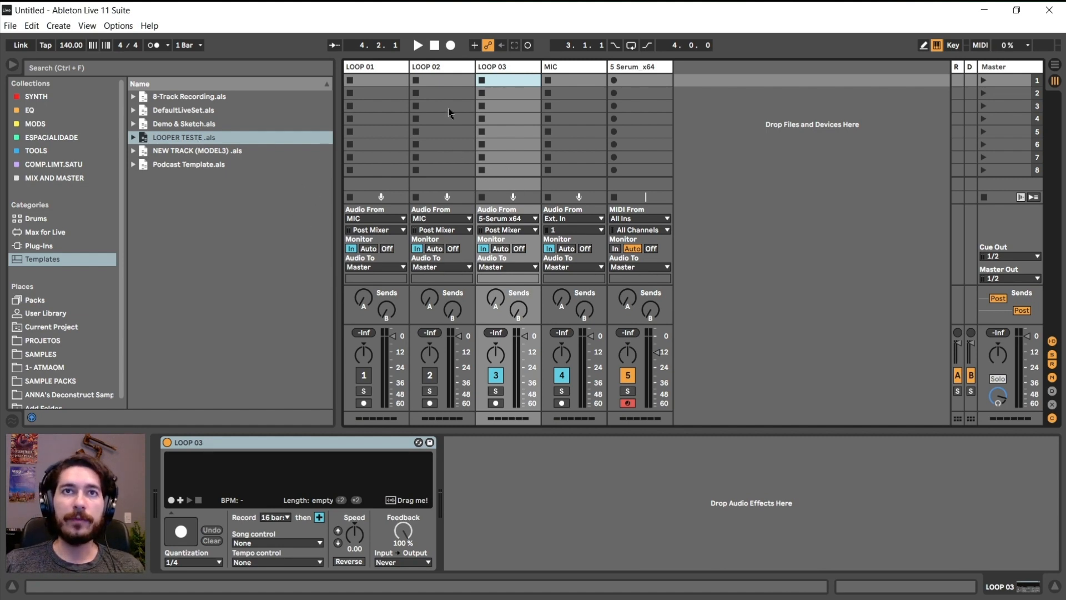
Examine the looper devices on the LOOP 01, LOOP 02 and LOOP 03 tracks, the MIC track and the set's MIDI mappings
left_click(382, 67)
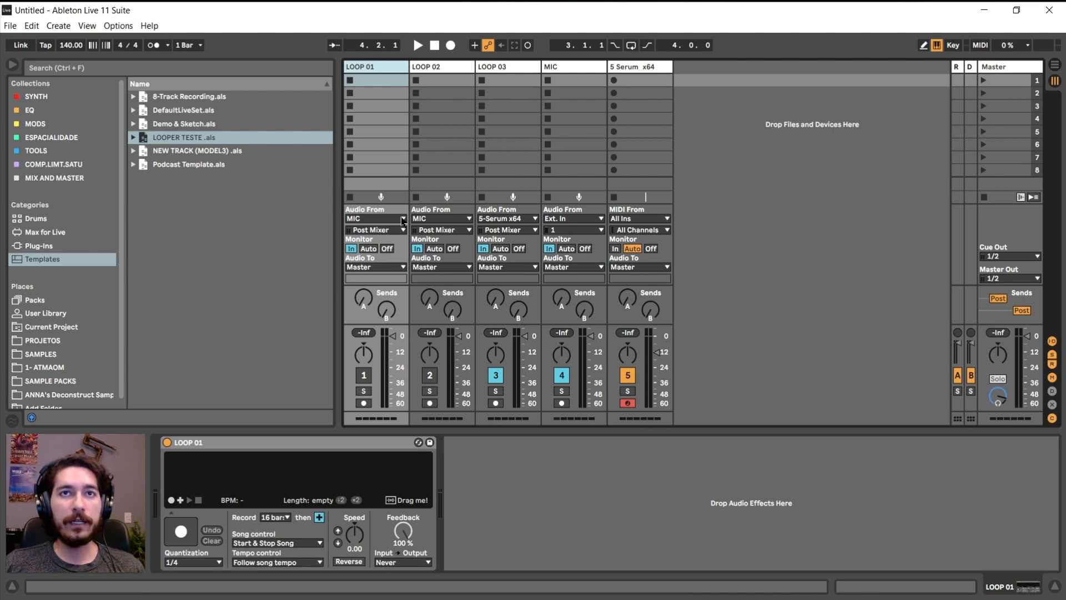
left_click(574, 72)
left_click(443, 71)
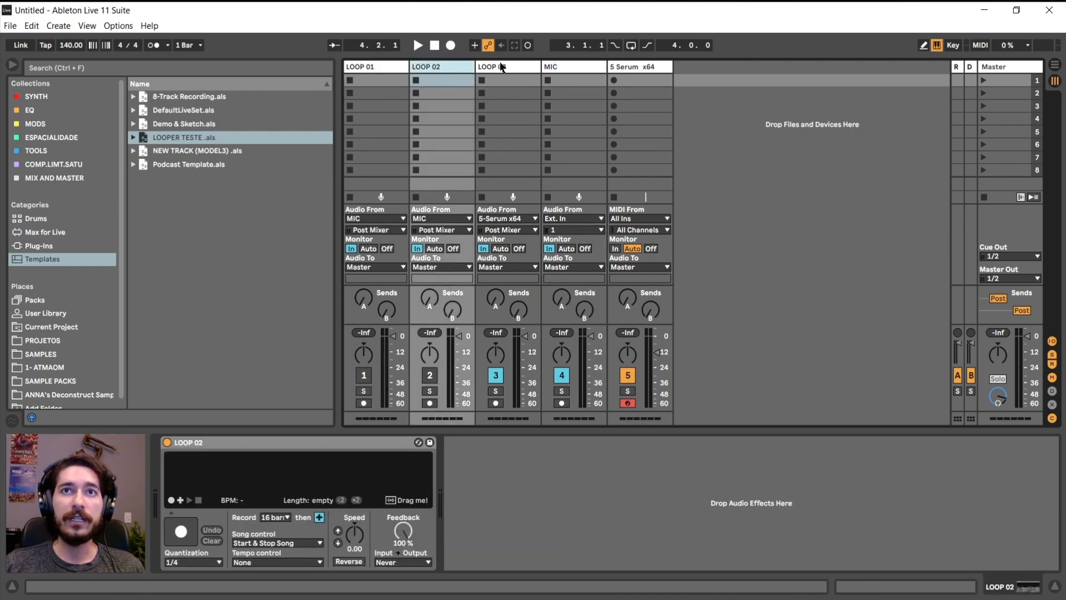
left_click(504, 68)
left_click(438, 66)
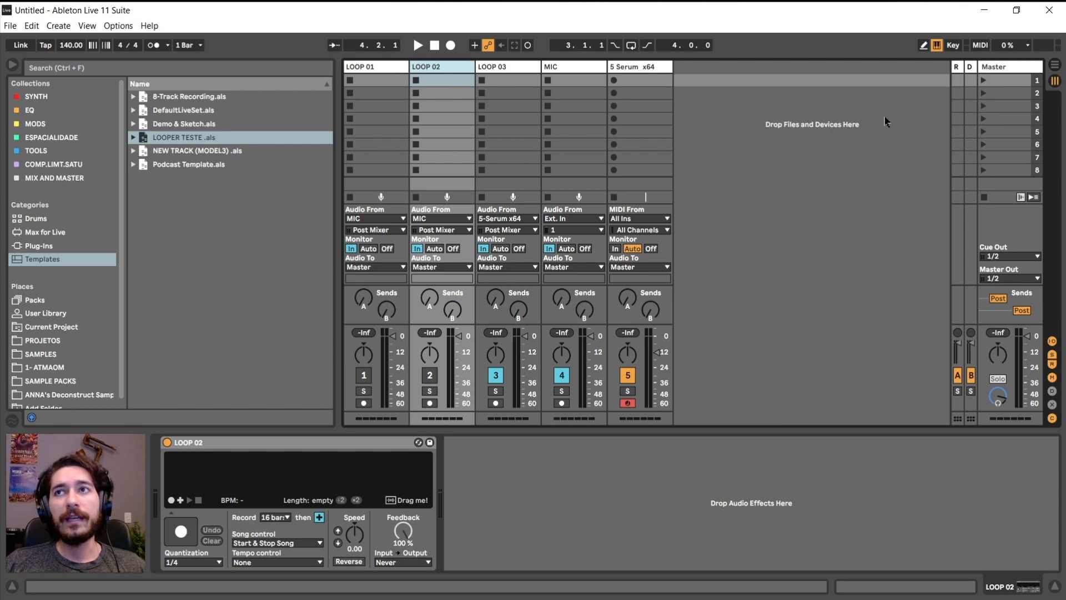
left_click(980, 47)
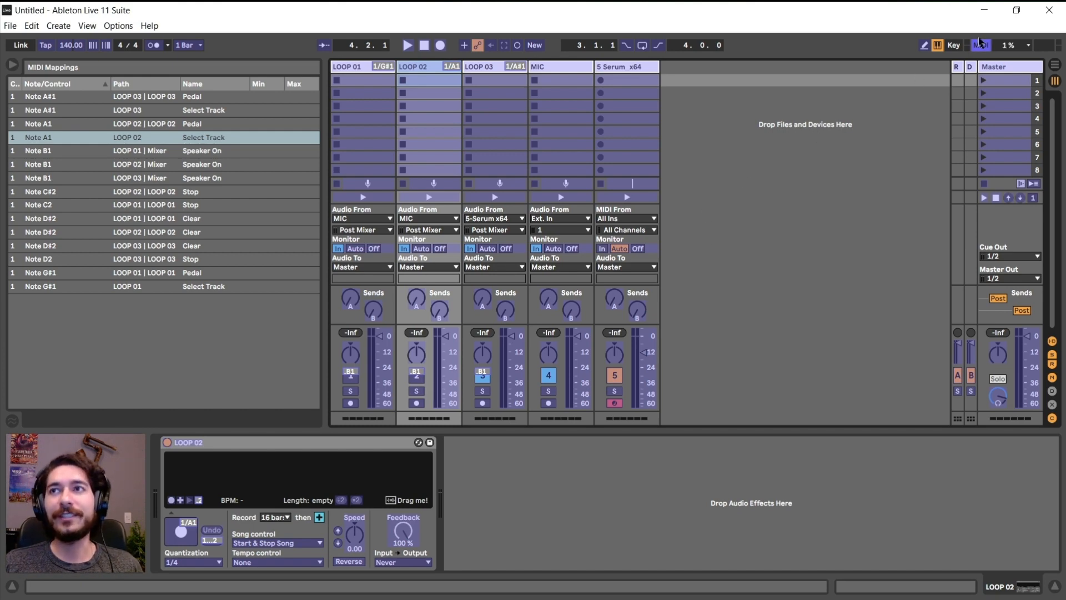
left_click(981, 45)
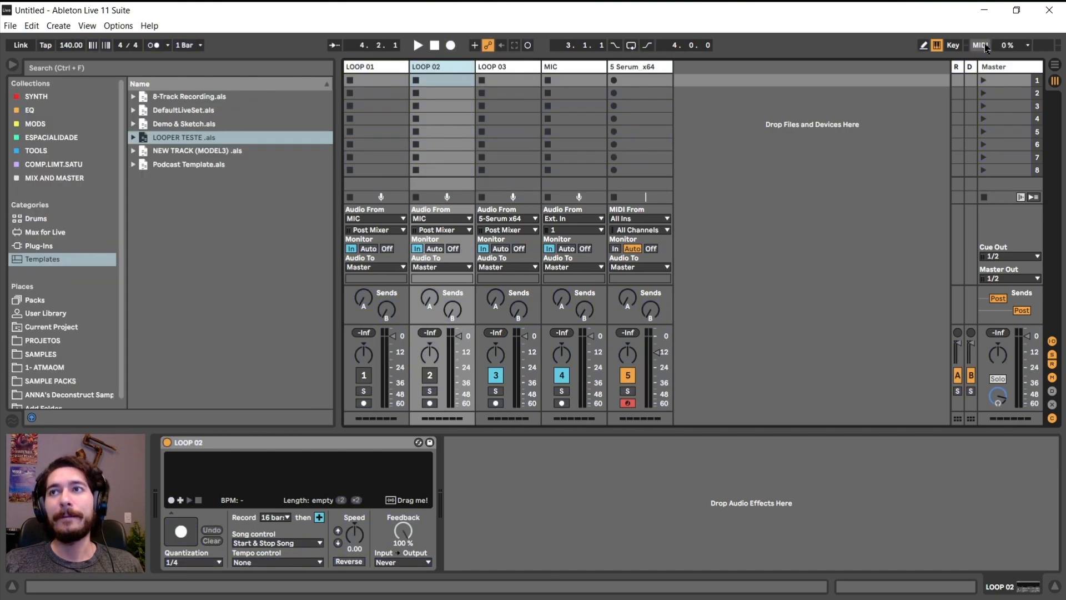
Open the NEW TRACK (MODEL3) .als template and select its KICK -6 group
double_click(169, 151)
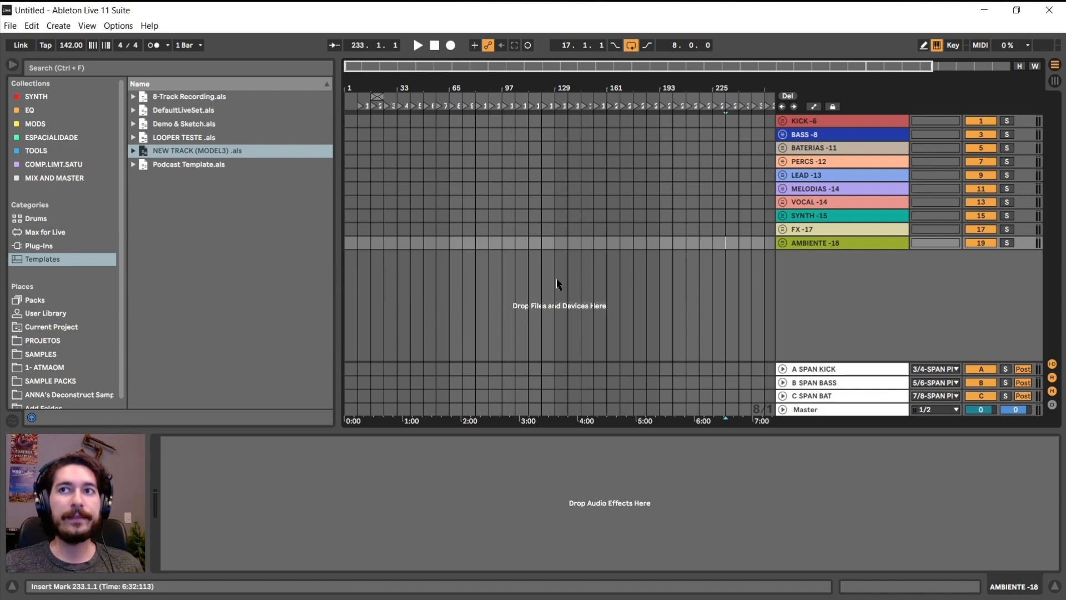
left_click(822, 123)
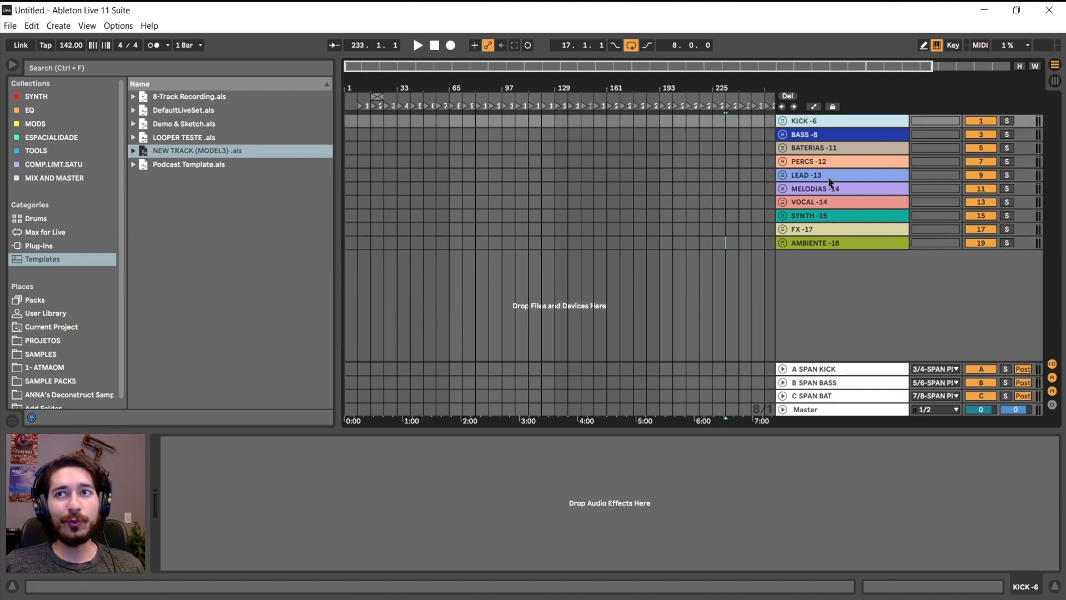
Examine the KICK, BASS and BATERIA channel groups in the Master track's SPAN Plus analyzer
left_click(831, 247)
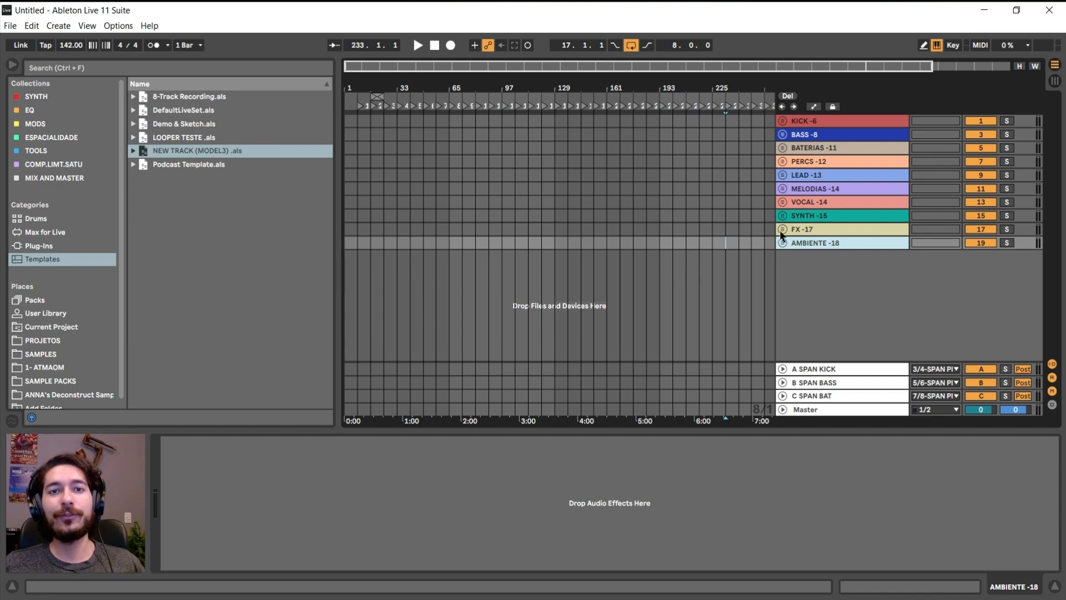
left_click(824, 411)
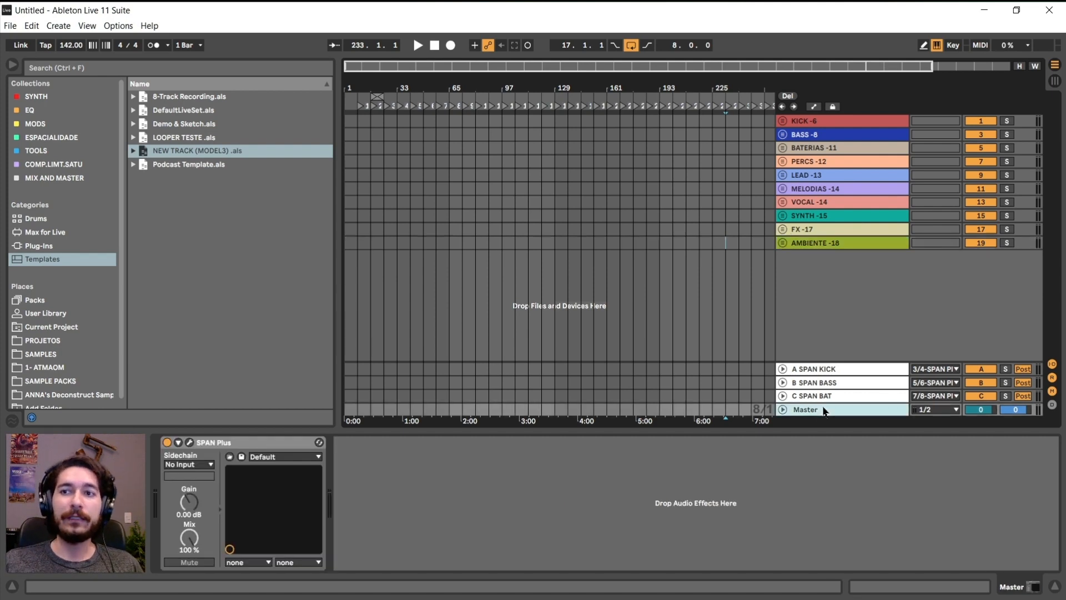
left_click(189, 443)
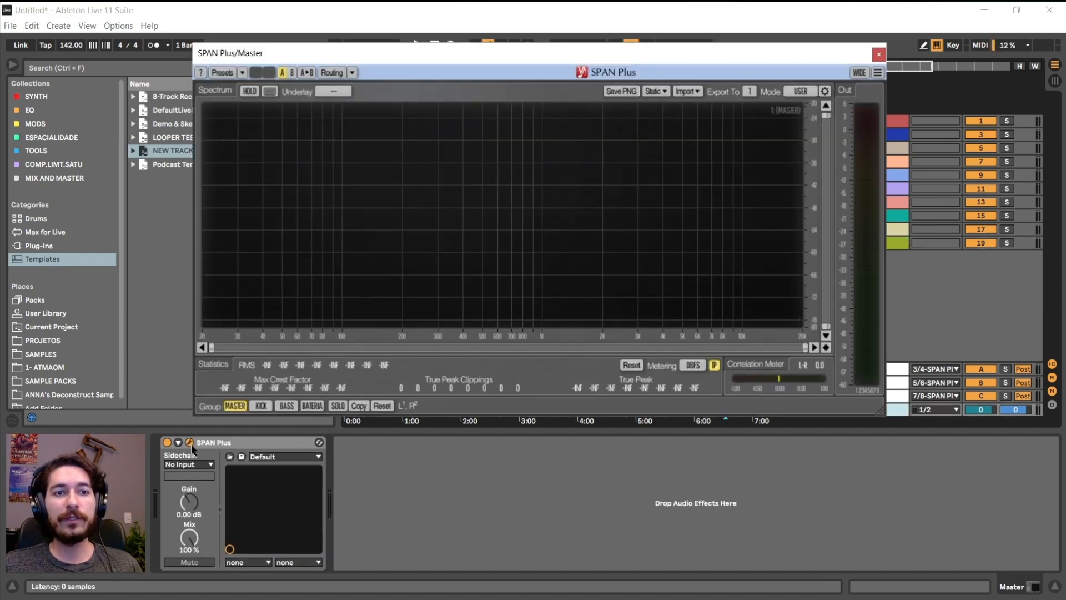
left_click(261, 406)
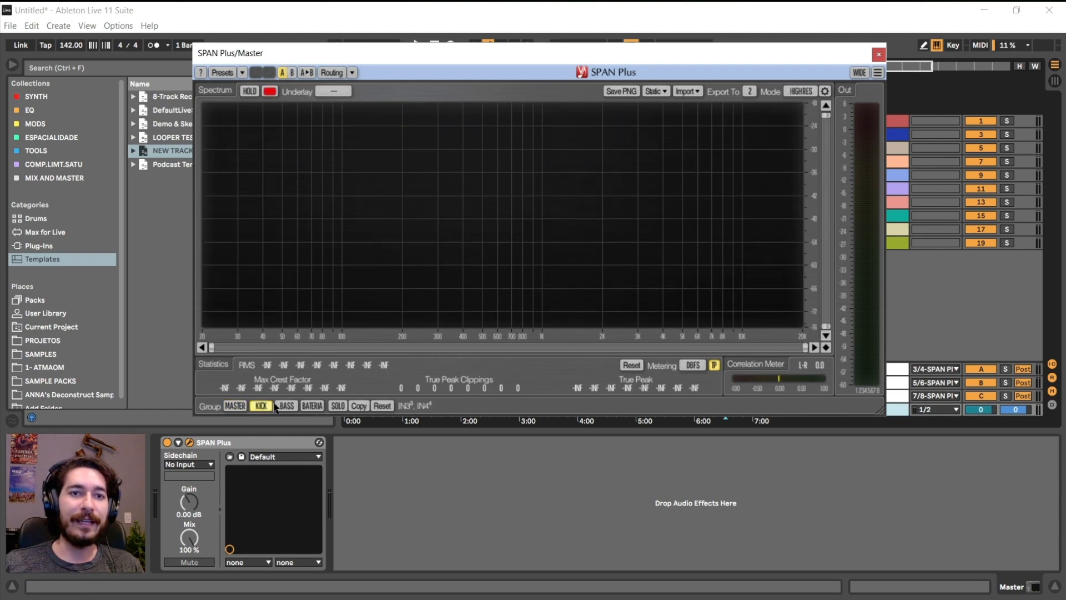
left_click(287, 406)
left_click(313, 406)
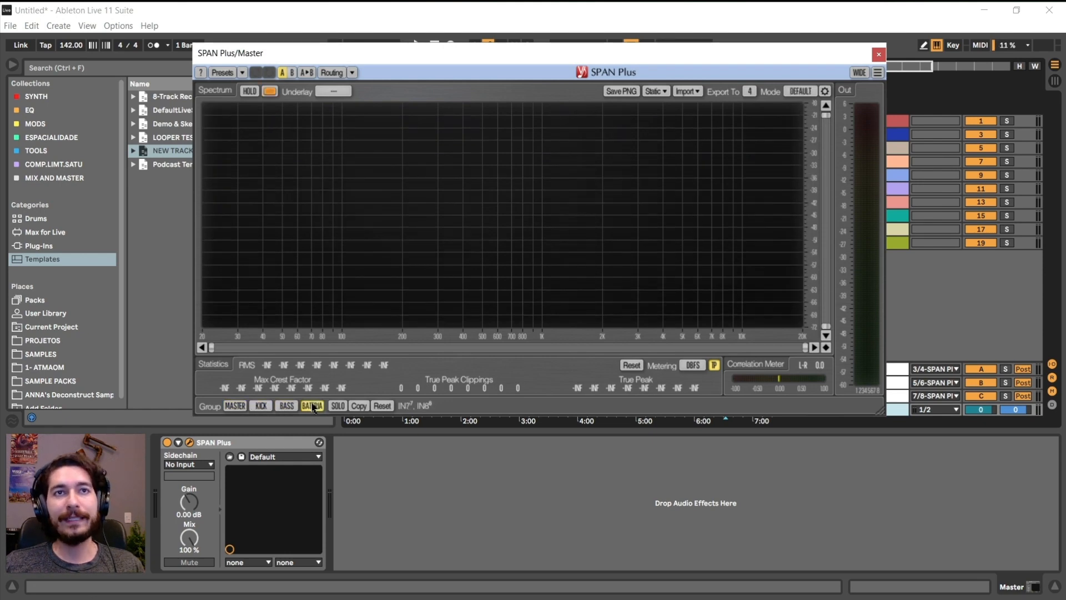
left_click(880, 54)
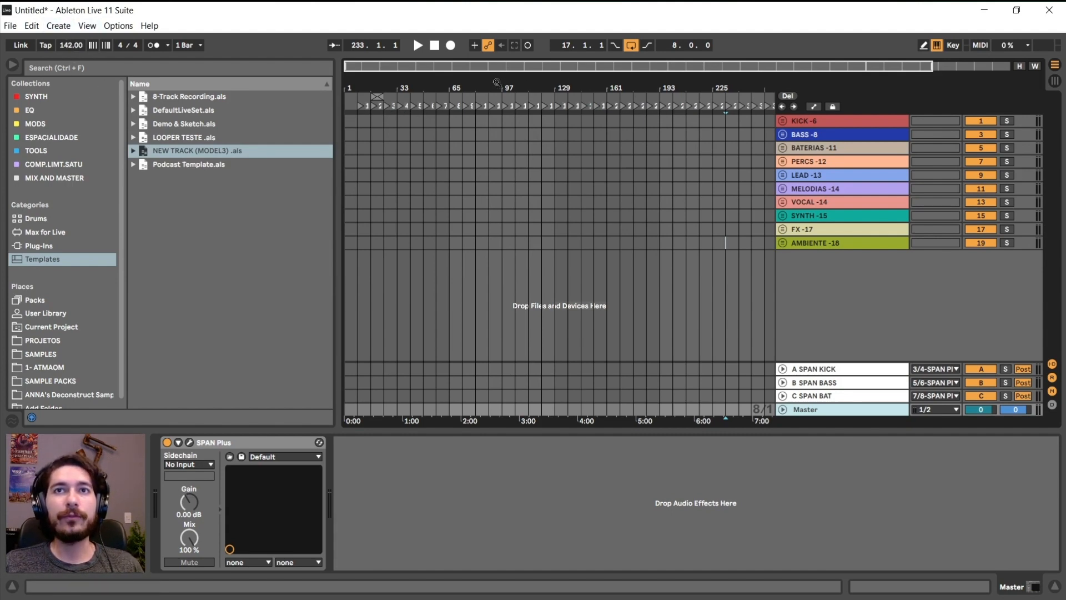
left_click_drag(497, 82, 480, 82)
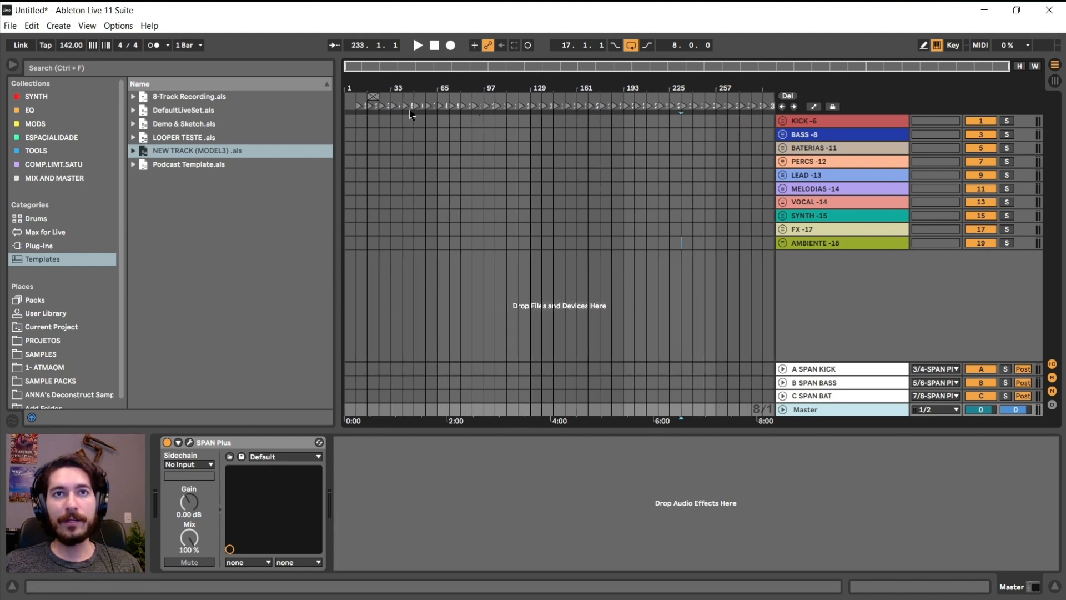
mouse_move(372, 86)
left_mouse_down()
mouse_move(372, 119)
mouse_move(373, 86)
left_mouse_up()
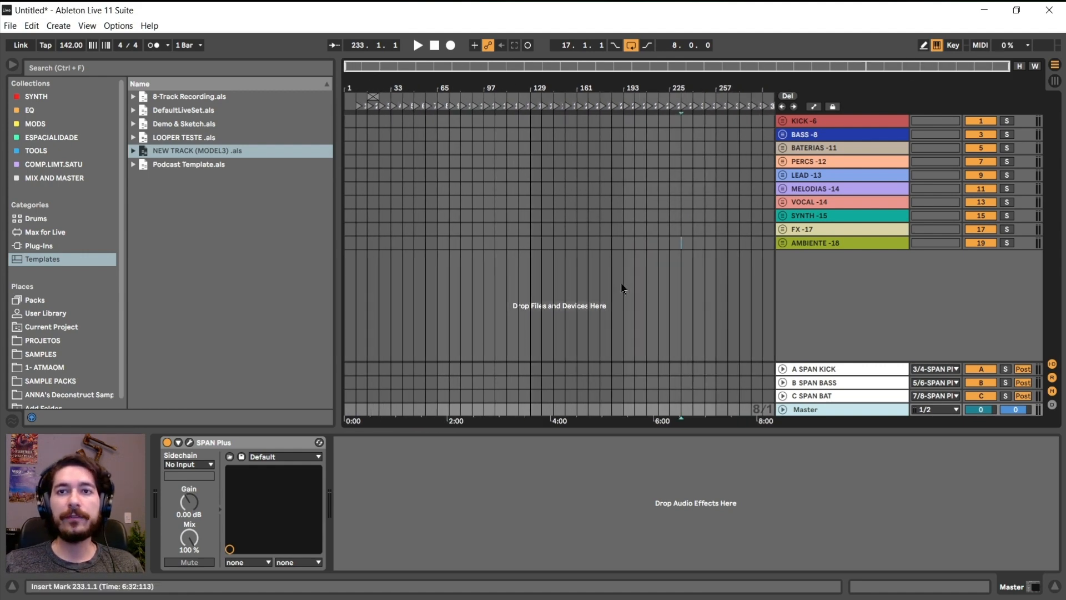
left_click(623, 243)
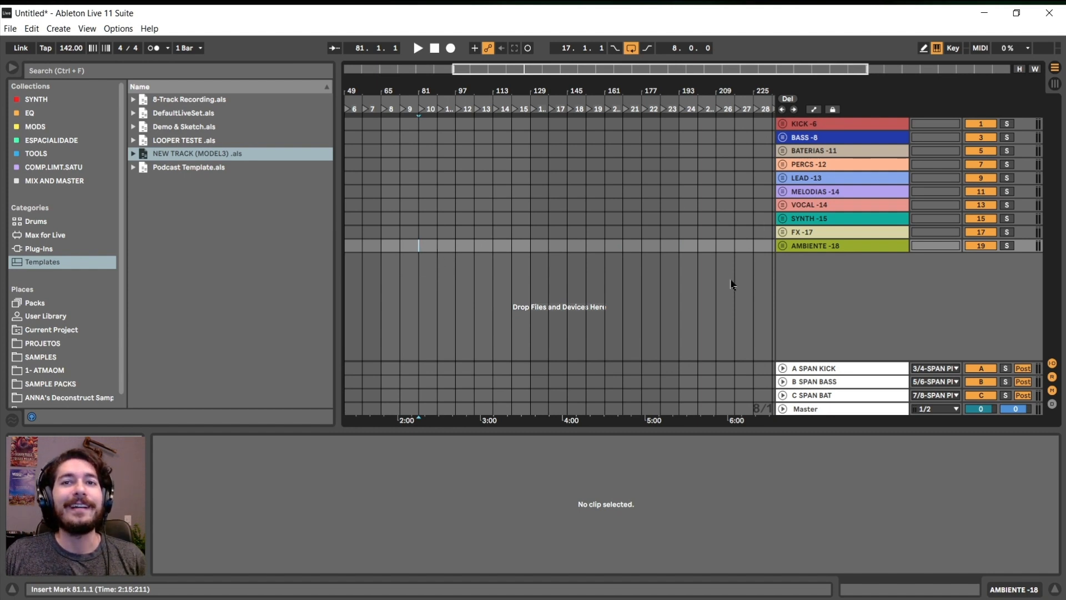
left_click_drag(367, 90, 431, 90)
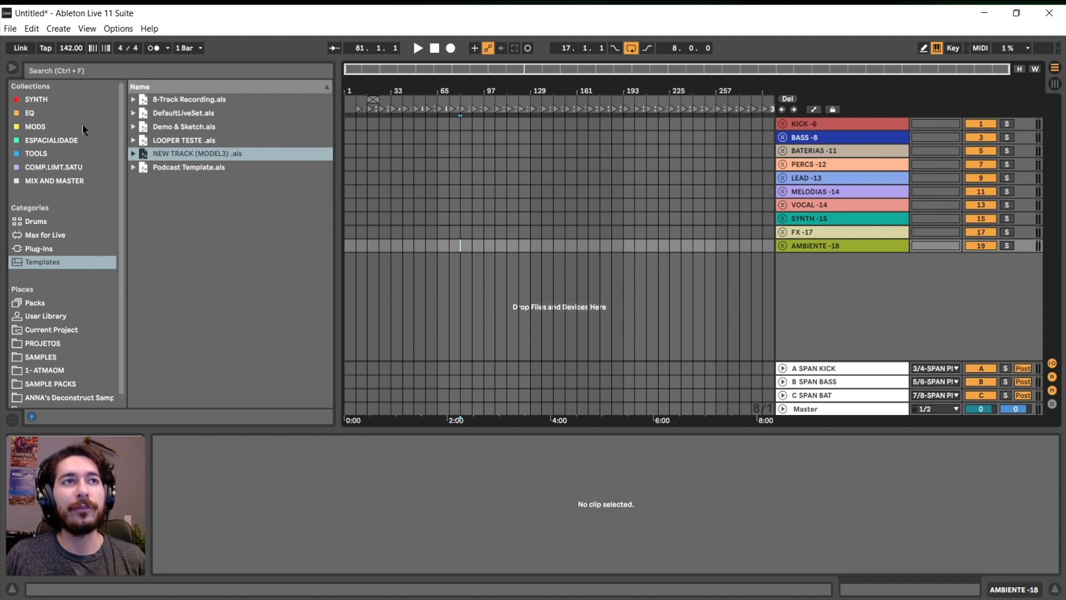
Save the current Live set as a template, copying its files into the project and accepting the proposed name
left_click(10, 29)
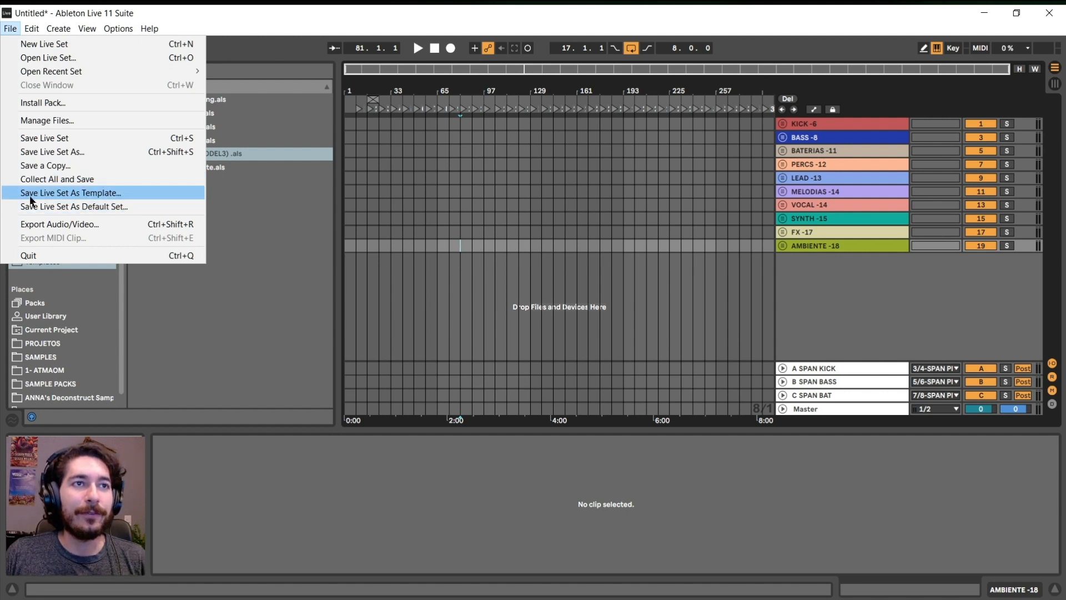
left_click(119, 194)
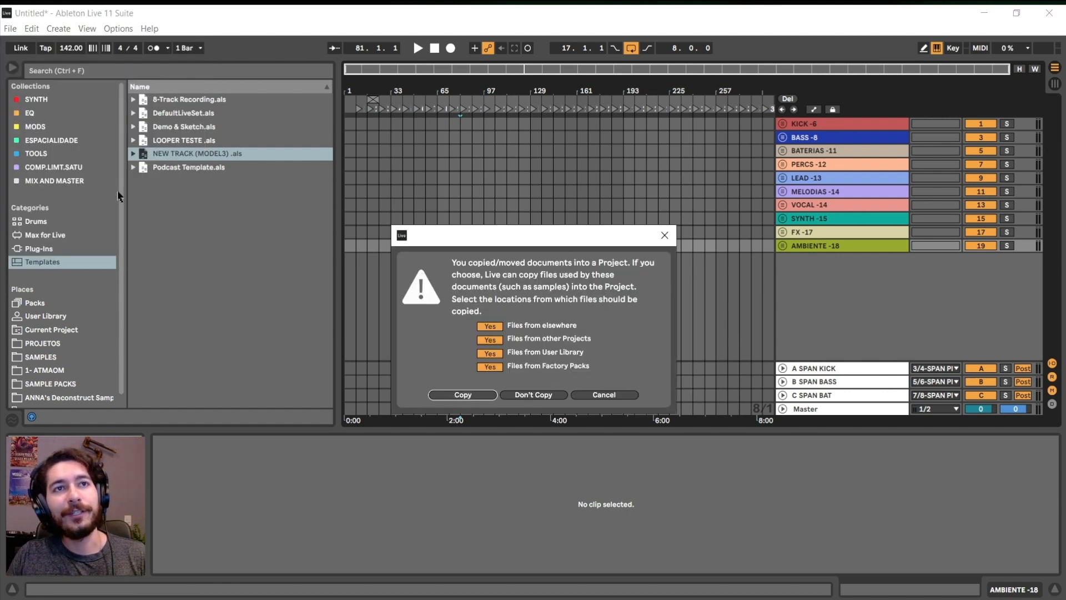
left_click(488, 394)
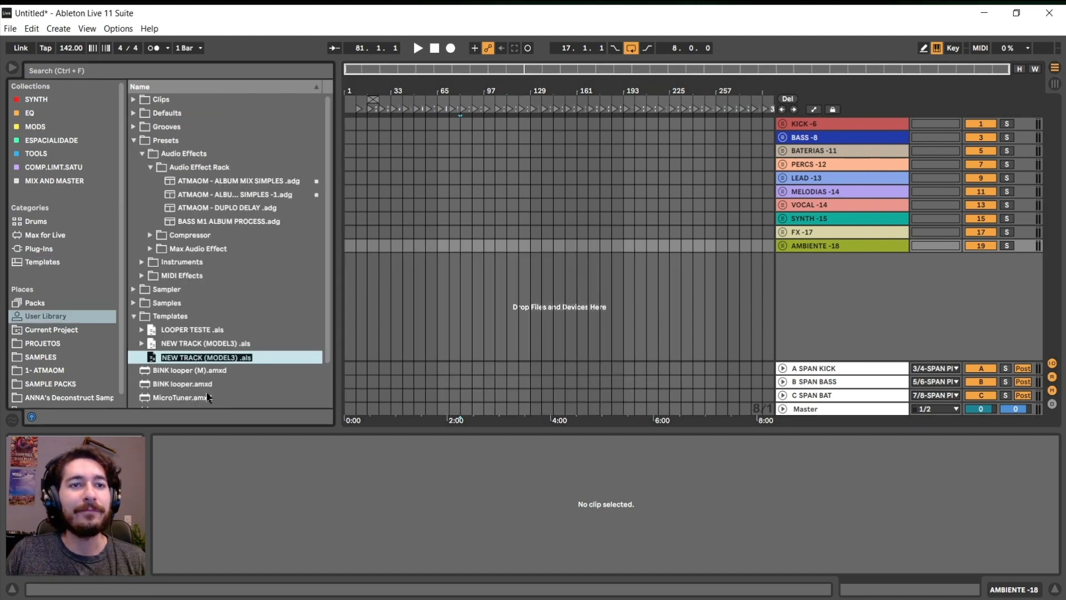
scroll(209, 392, "down", 3)
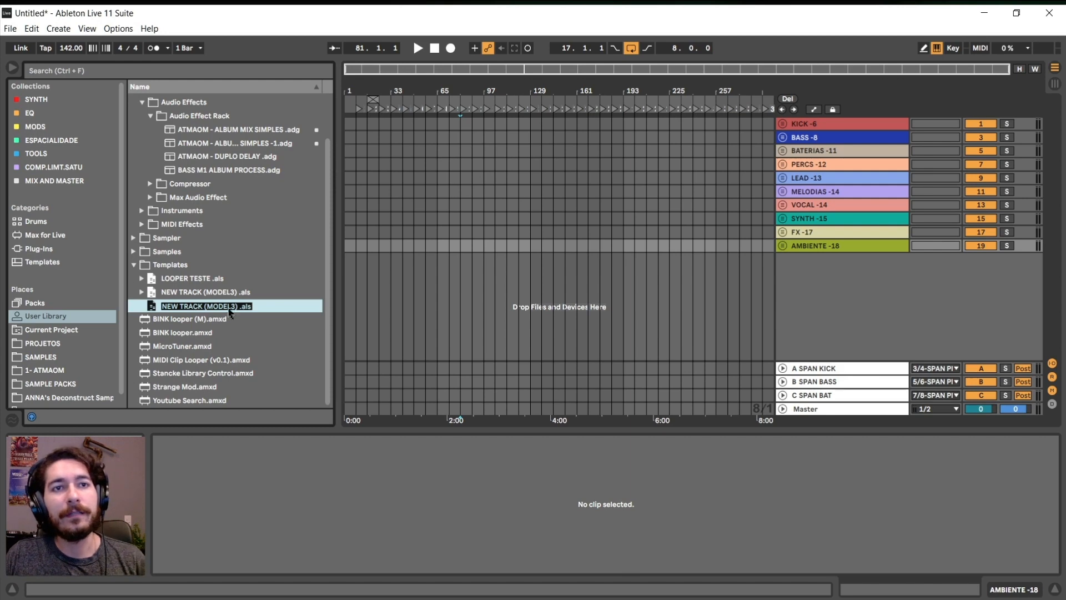
key("Return")
Locate the newly saved template in the Templates category and select it
scroll(186, 300, "up", 3)
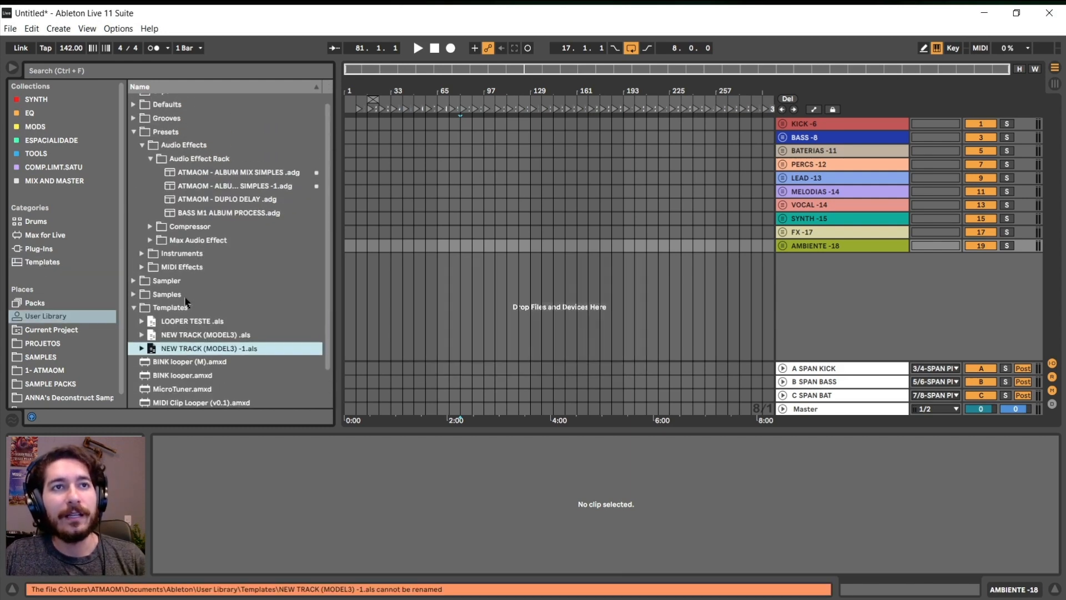
scroll(250, 272, "down", 3)
left_click(40, 266)
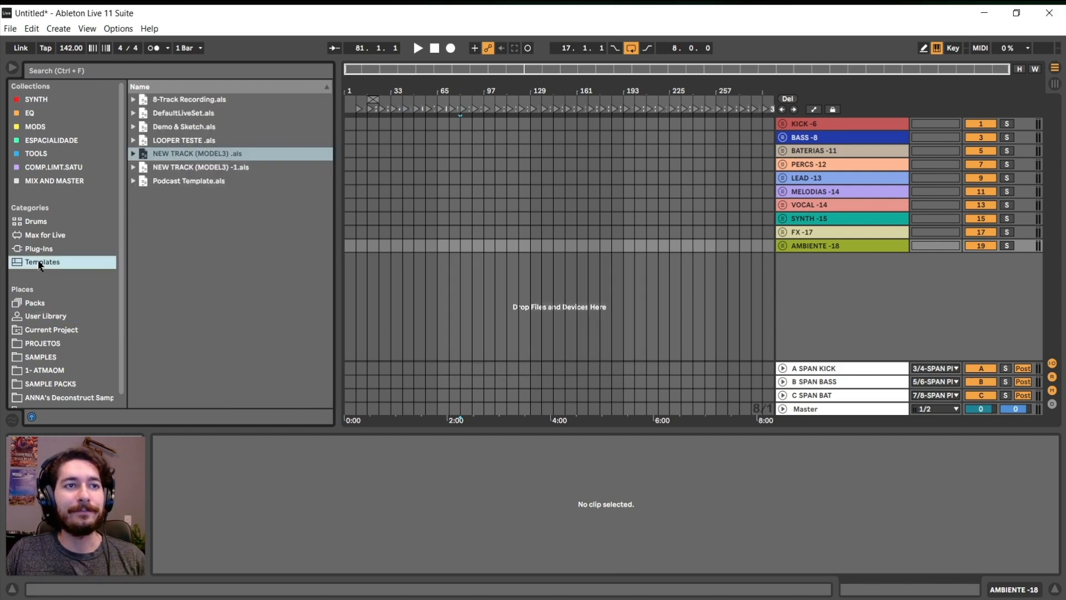
left_click(228, 166)
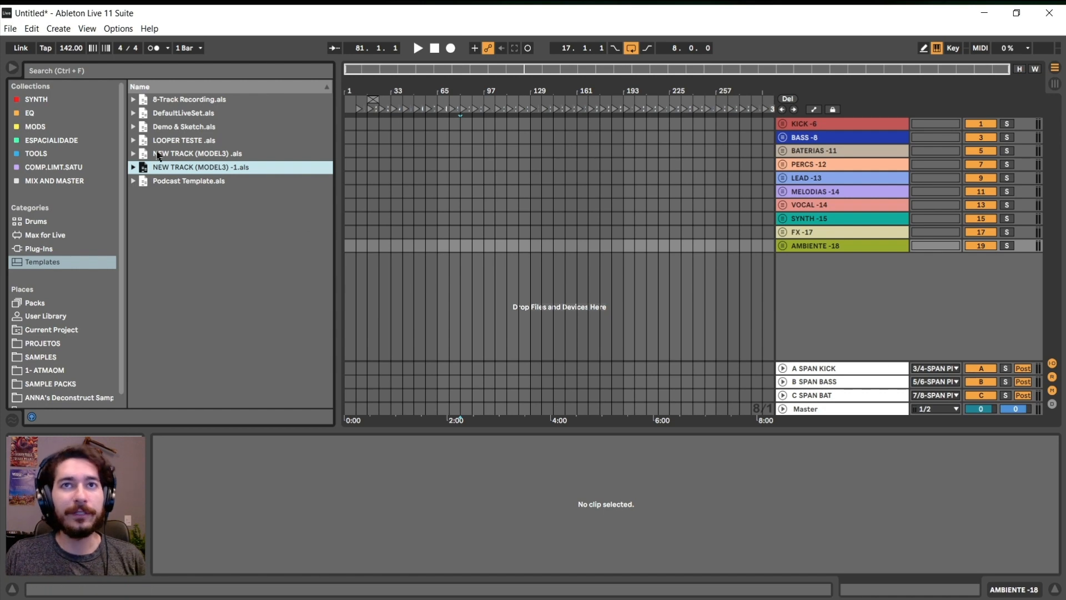
left_click(9, 30)
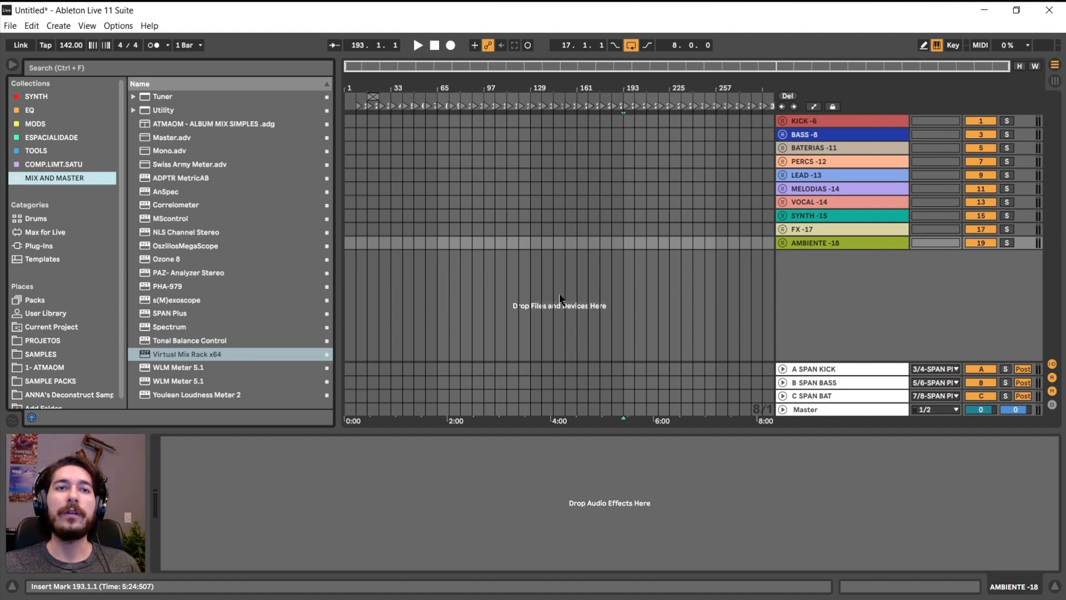
Load the ATMAOM - ALBUM MIX SIMPLES .adg rack from the MIX AND MASTER collection onto a new audio track and close its plug-in windows
left_click(228, 125)
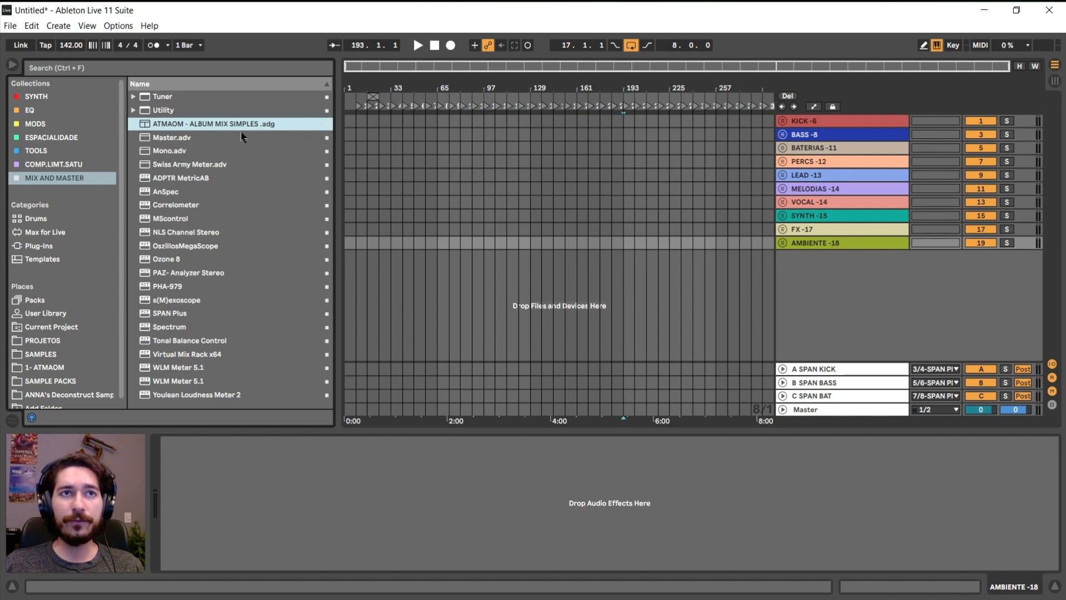
left_click_drag(158, 123, 765, 305)
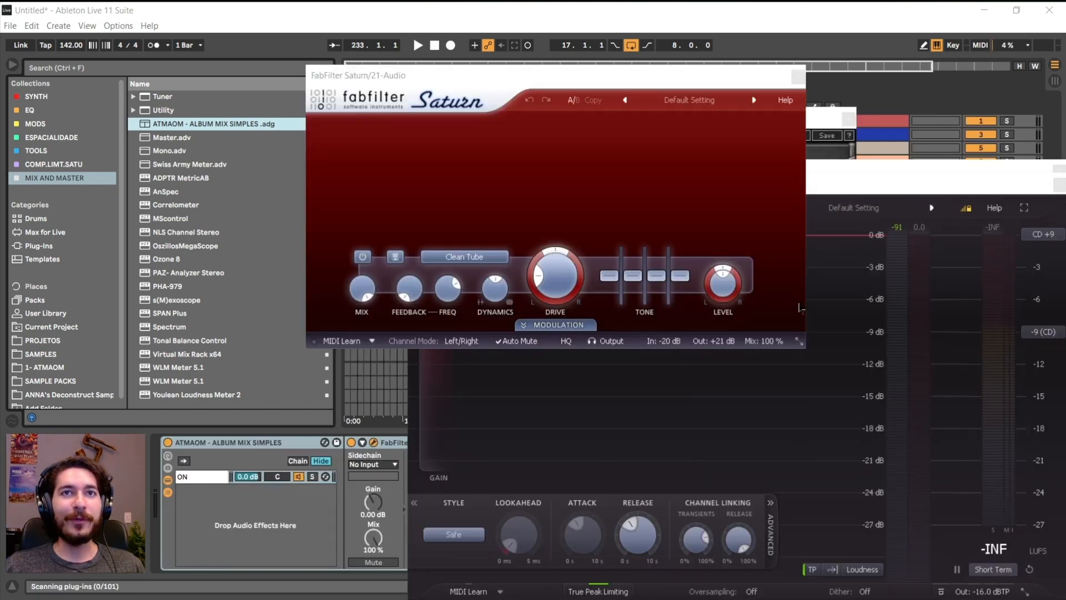
left_click_drag(511, 82, 328, 201)
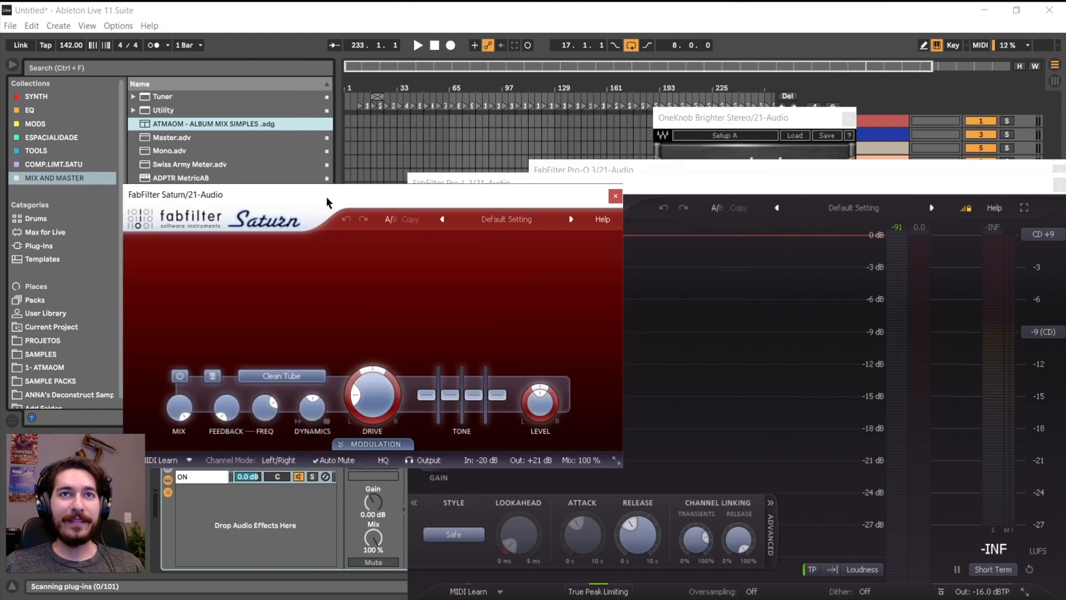
left_click(616, 196)
left_click_drag(616, 189, 337, 189)
left_click(782, 184)
left_click_drag(976, 179, 623, 180)
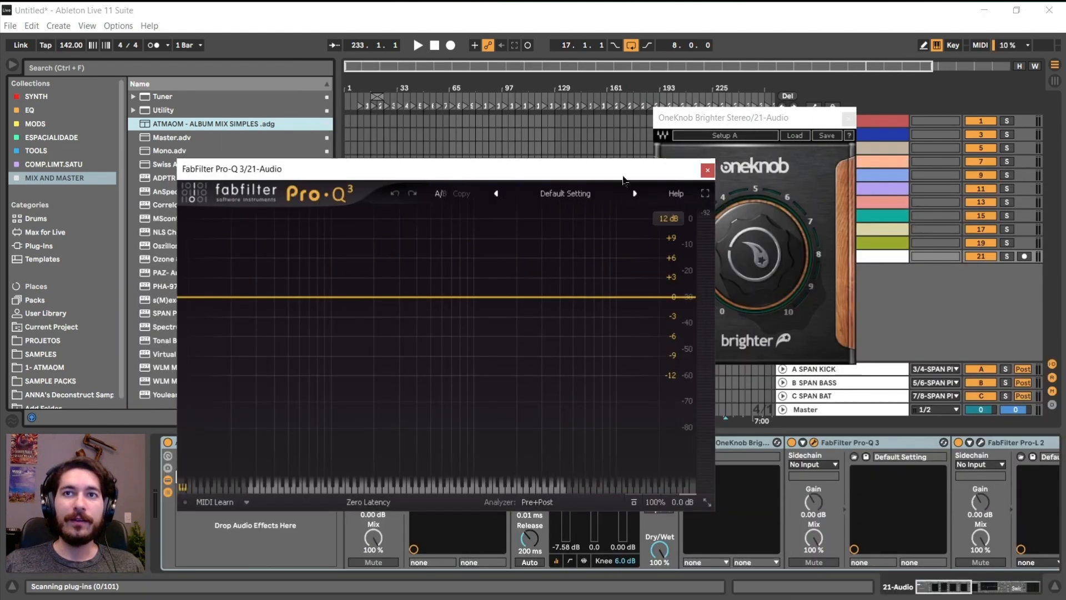
left_click(707, 170)
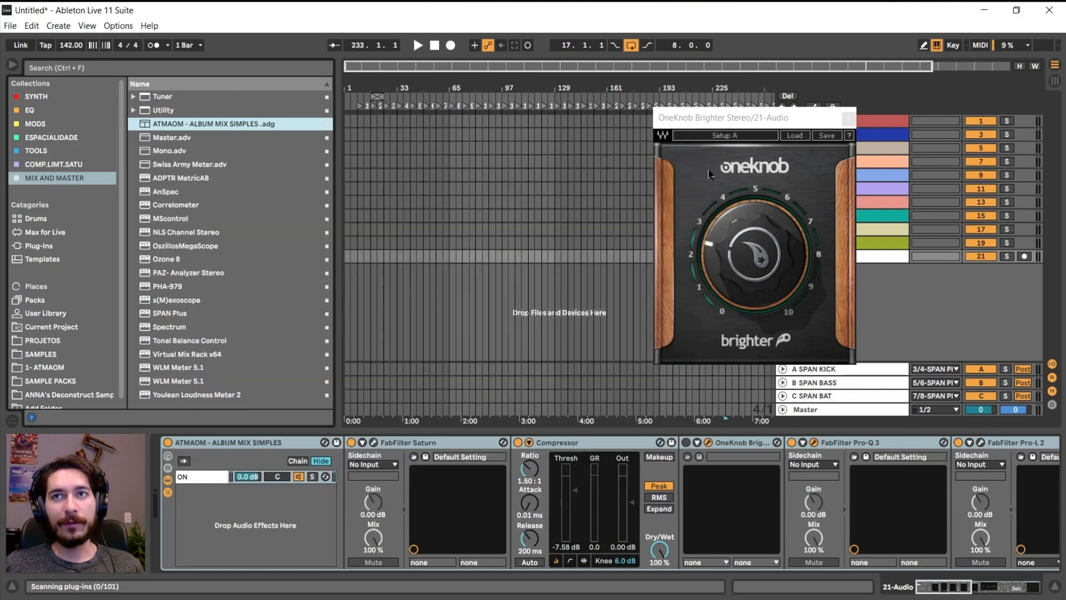
left_click(848, 120)
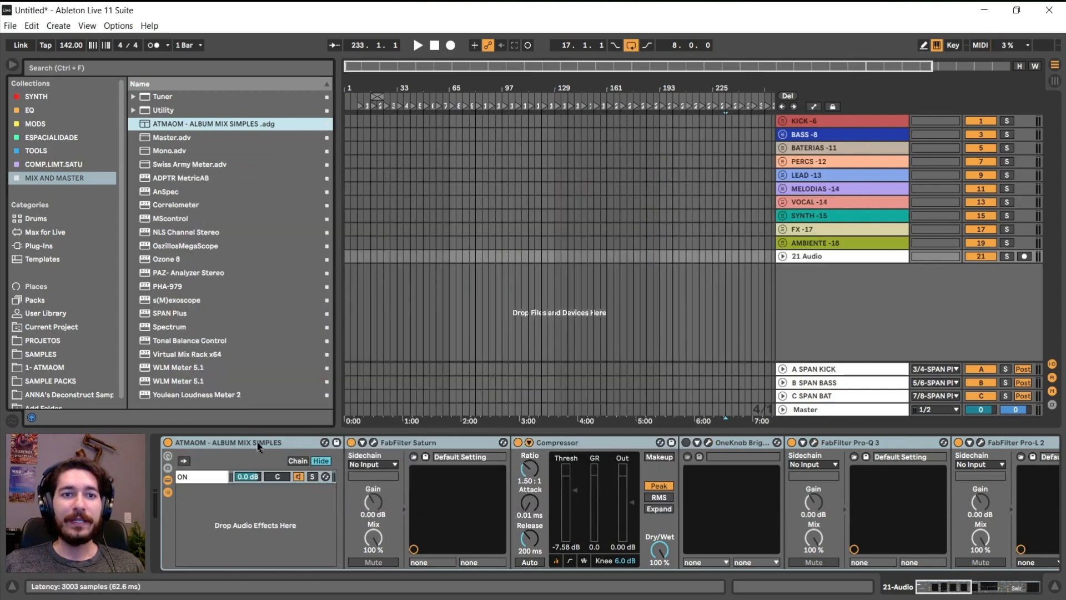
Save the ATMAOM - ALBUM MIX SIMPLES rack as a new preset in the User Library, copying the files it uses
mouse_move(948, 588)
left_mouse_down()
mouse_move(1019, 592)
mouse_move(939, 594)
left_mouse_up()
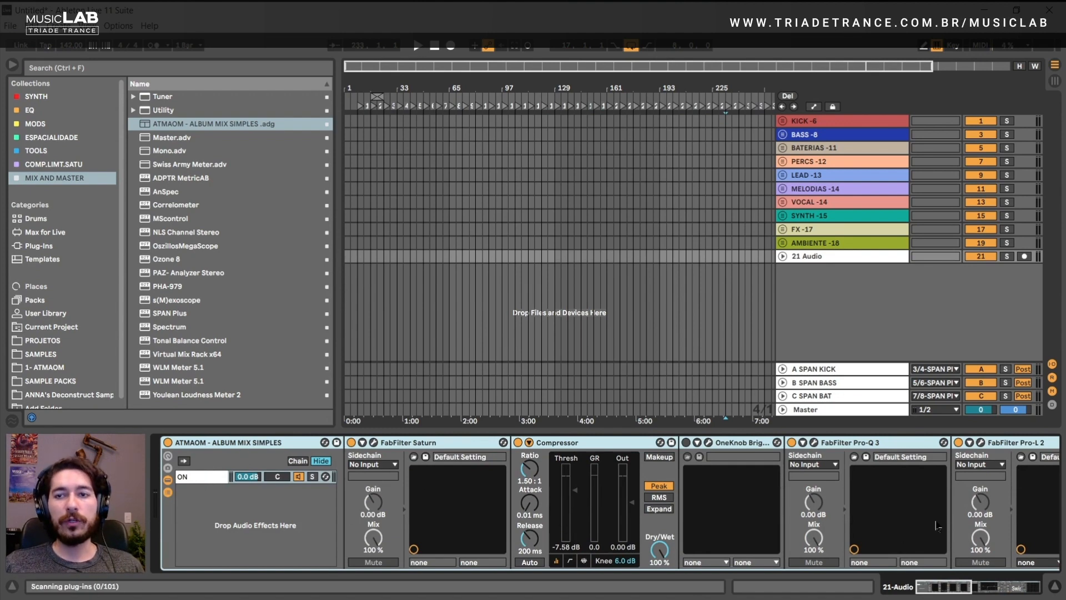
left_click(337, 443)
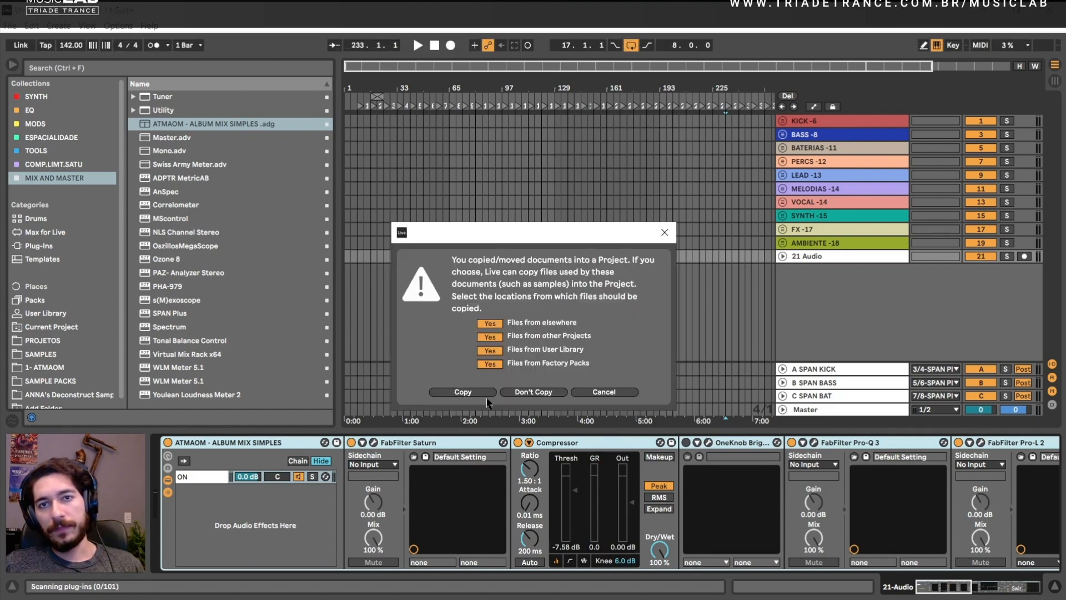
left_click(463, 391)
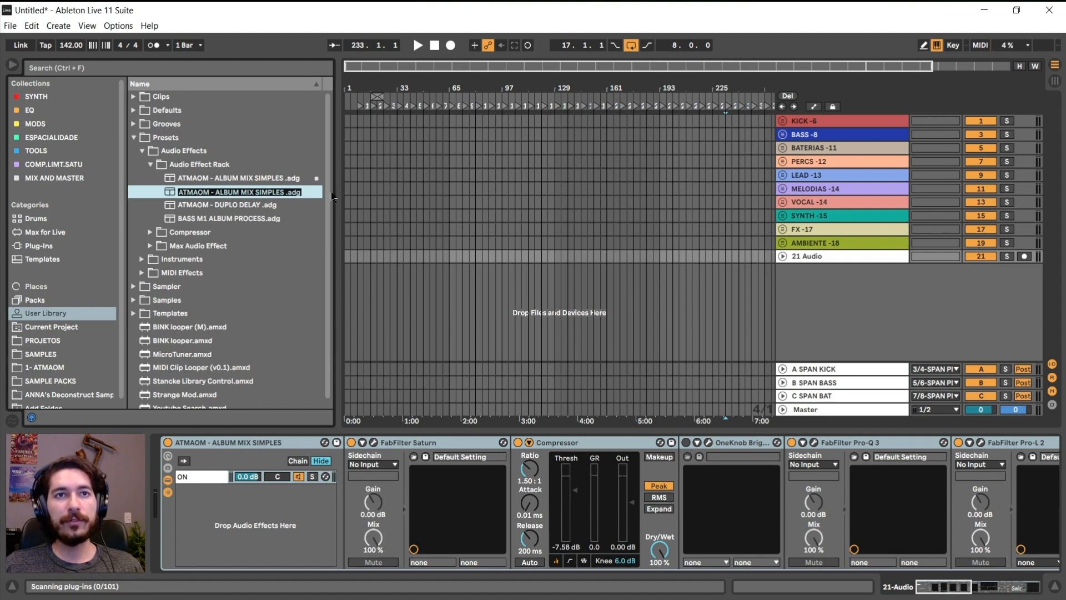
Assign the newly saved rack preset to the MIX AND MASTER collection and select it there
right_click(311, 192)
right_click(265, 193)
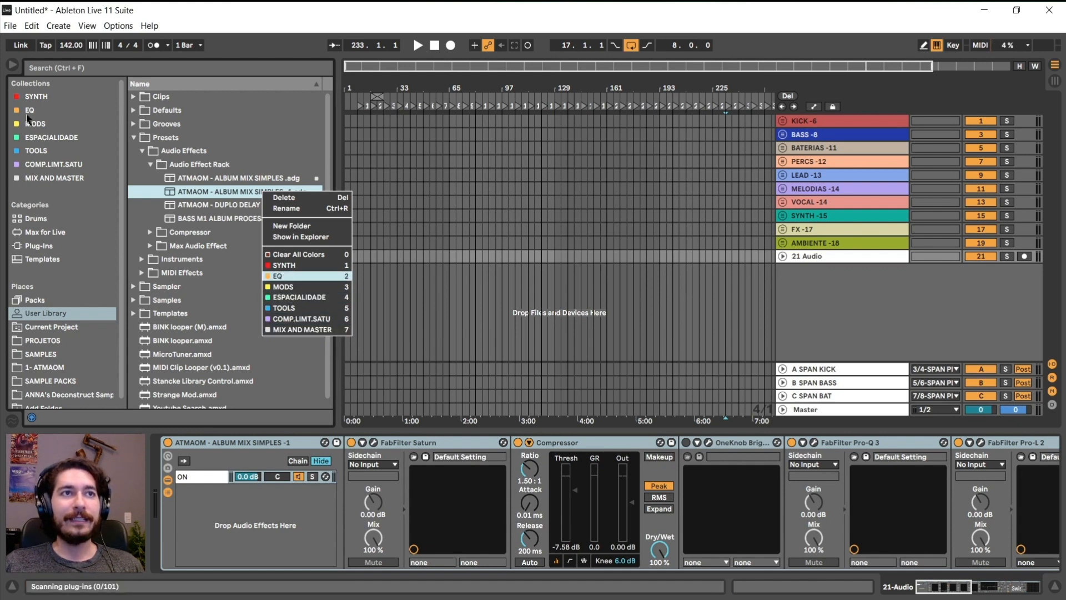
left_click(307, 330)
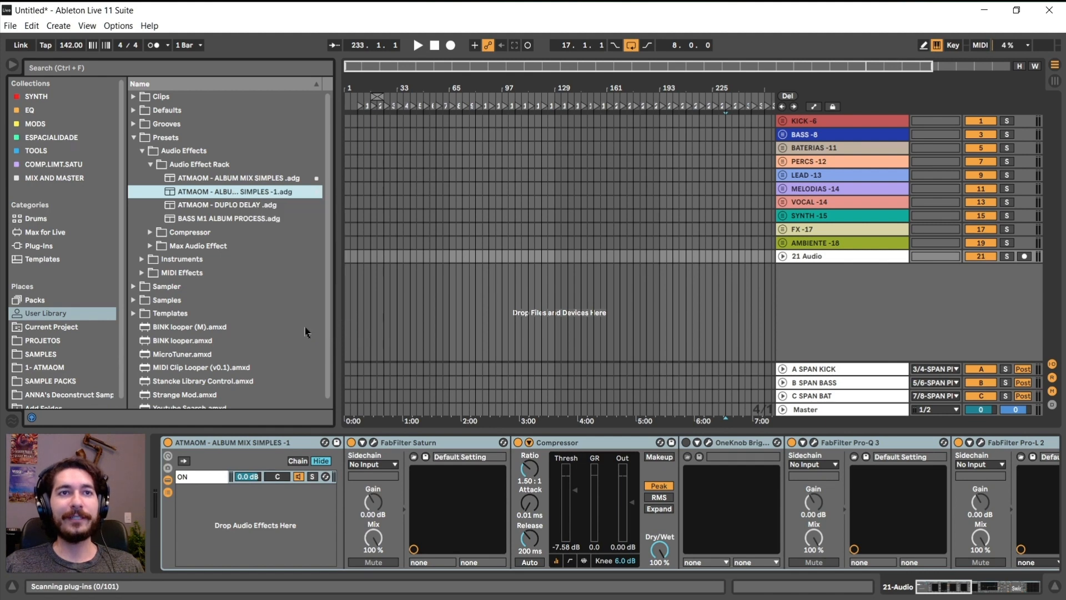
left_click(85, 179)
left_click(272, 138)
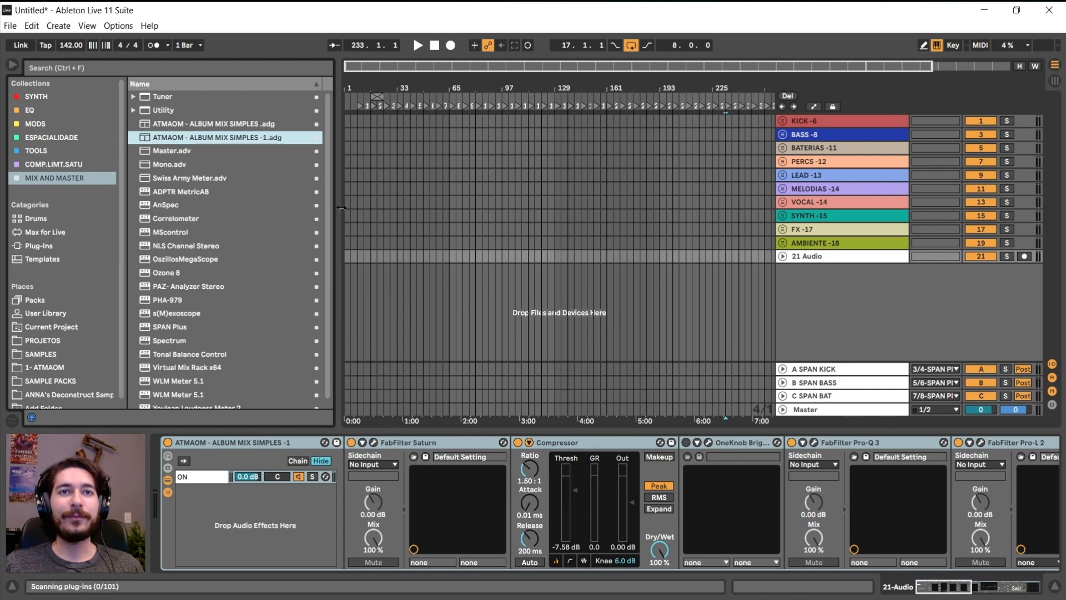
Fold the rack on the 21 Audio track and show the SYNTH collection in the browser
double_click(199, 444)
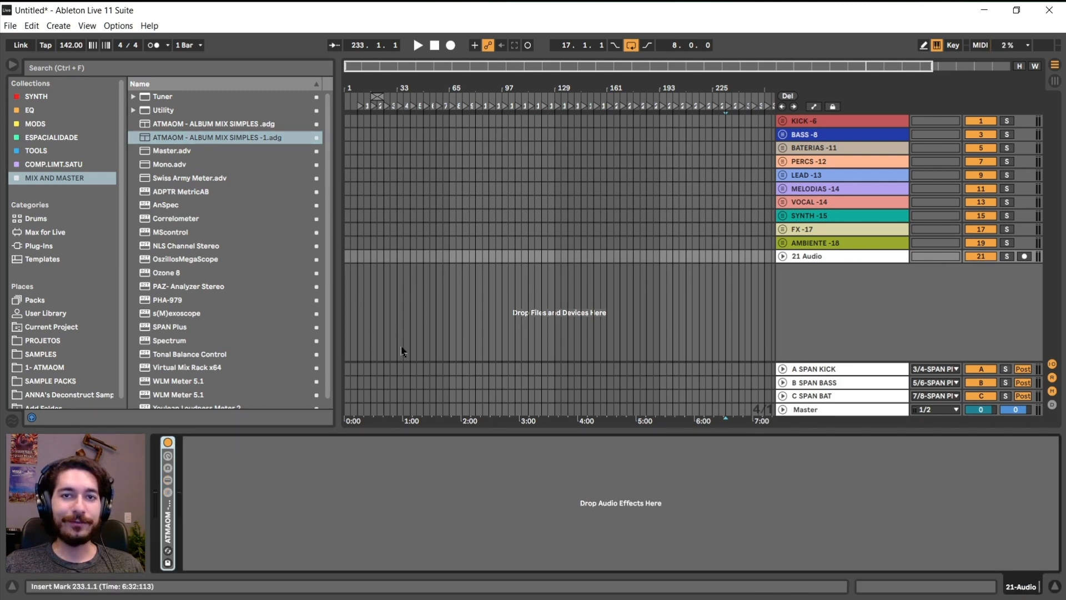
left_click(39, 97)
left_click(461, 260)
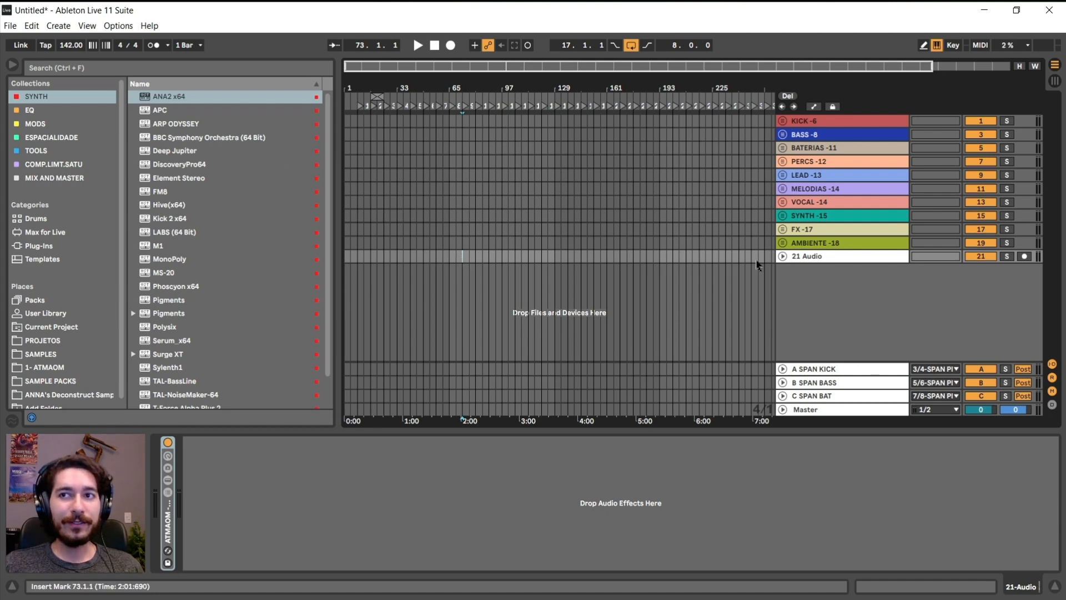
Insert a MIDI track below the 21 Audio track and select the range from 65.1.1 to 85.1.1 on it
right_click(804, 293)
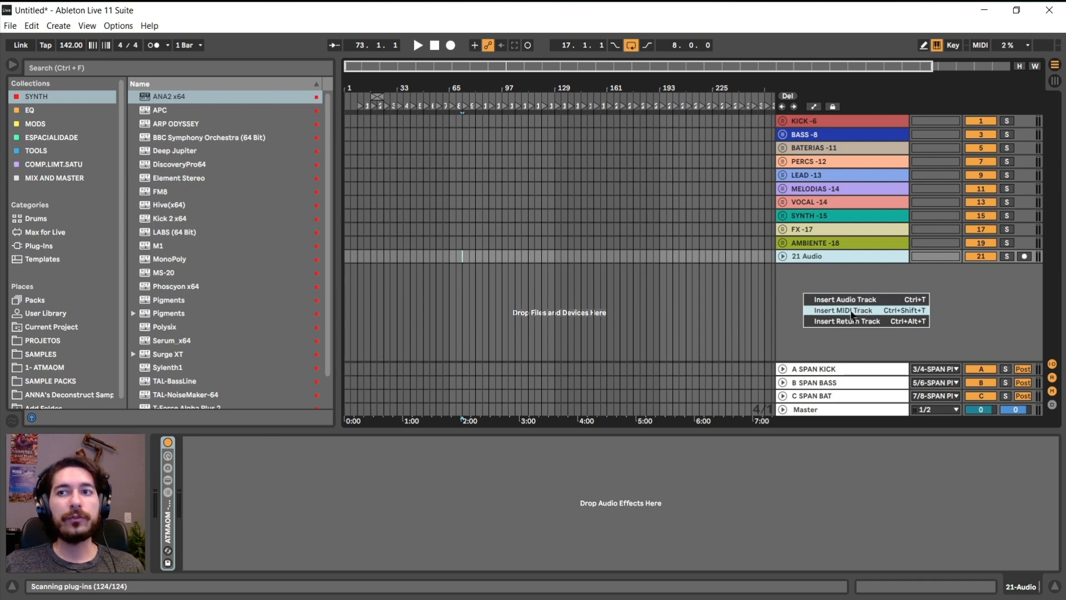
left_click(853, 314)
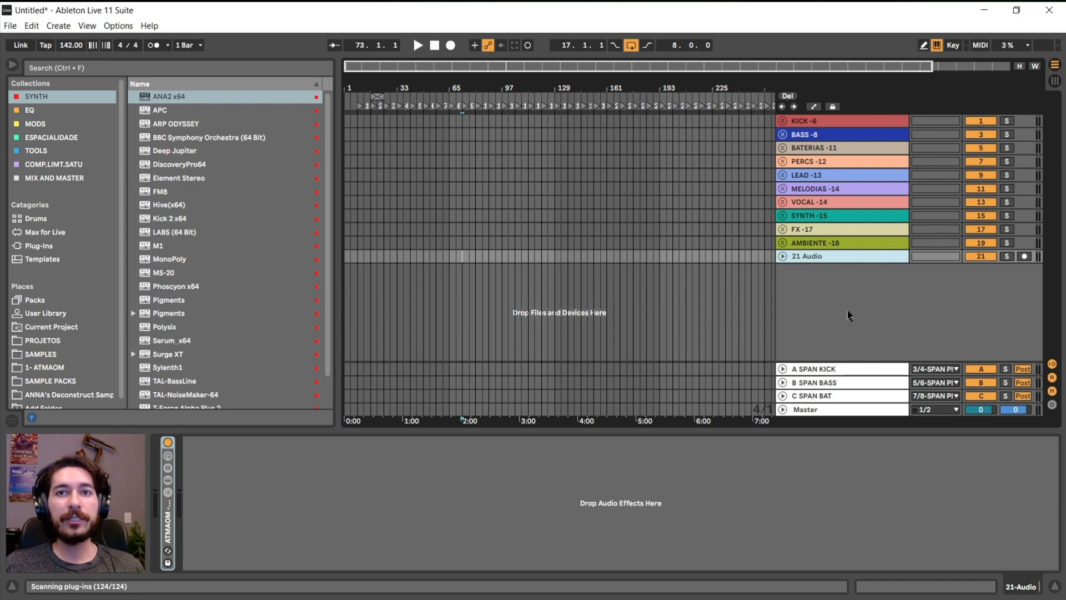
left_click_drag(447, 272, 486, 269)
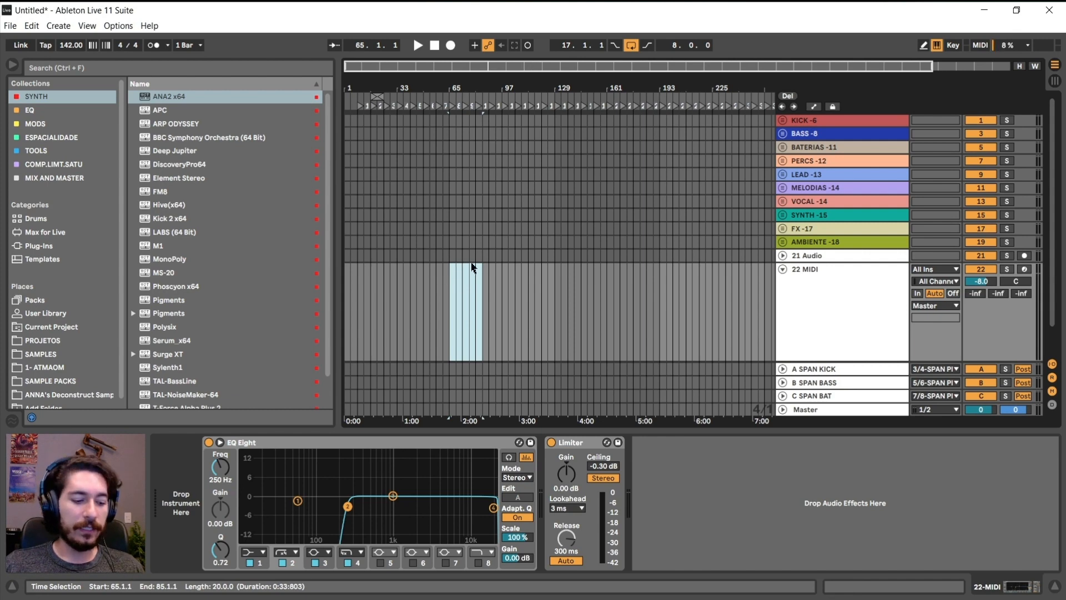
Insert an empty MIDI clip over the selected range on the 22 MIDI track and review the shortcuts of the Create and Edit commands
key("ctrl+shift+m")
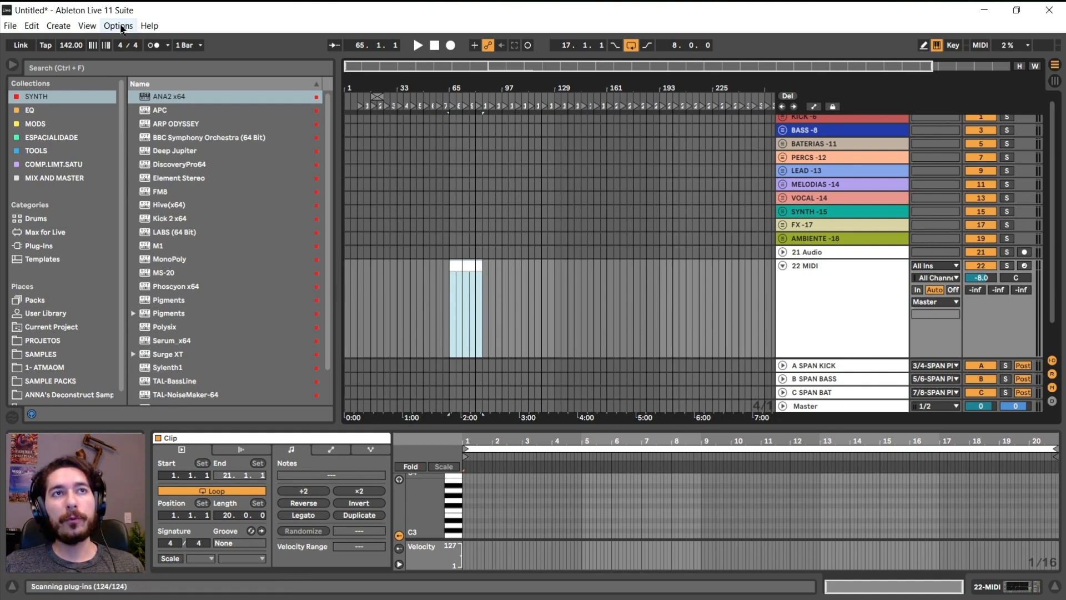
left_click(119, 25)
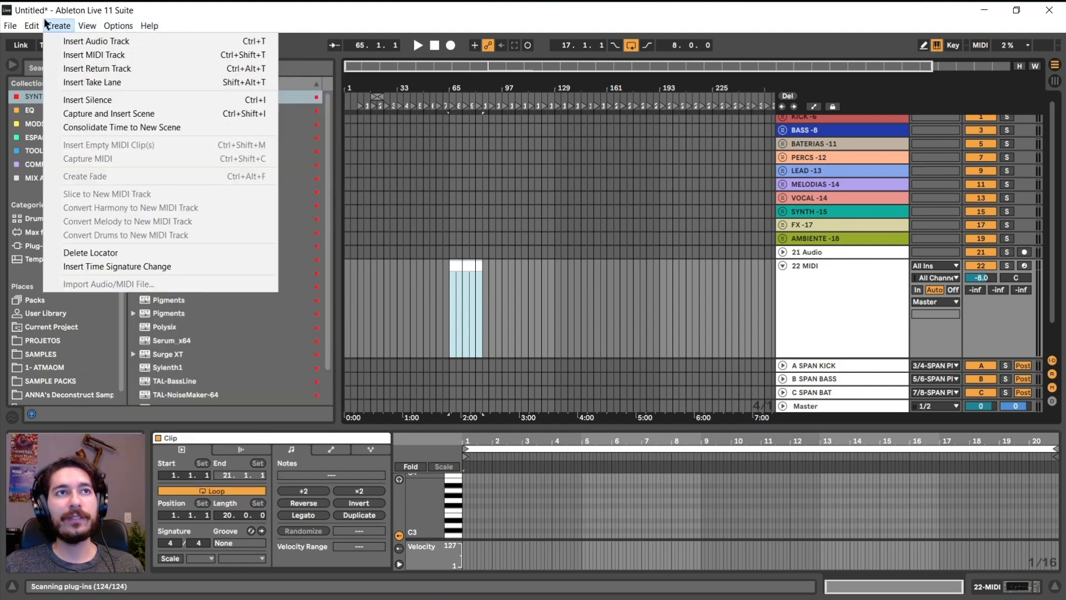
mouse_move(33, 26)
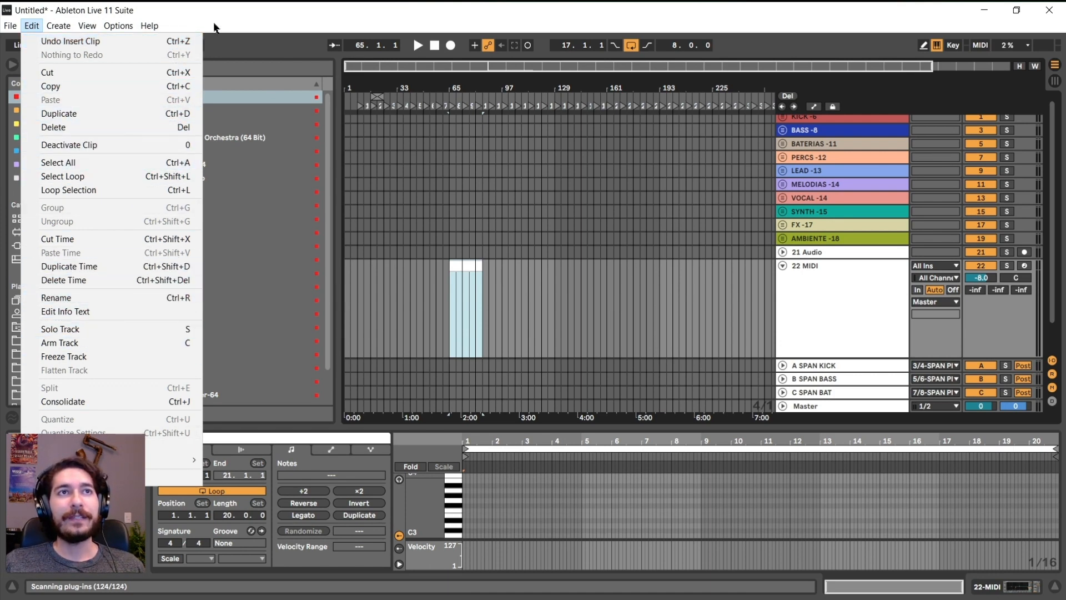
left_click(373, 29)
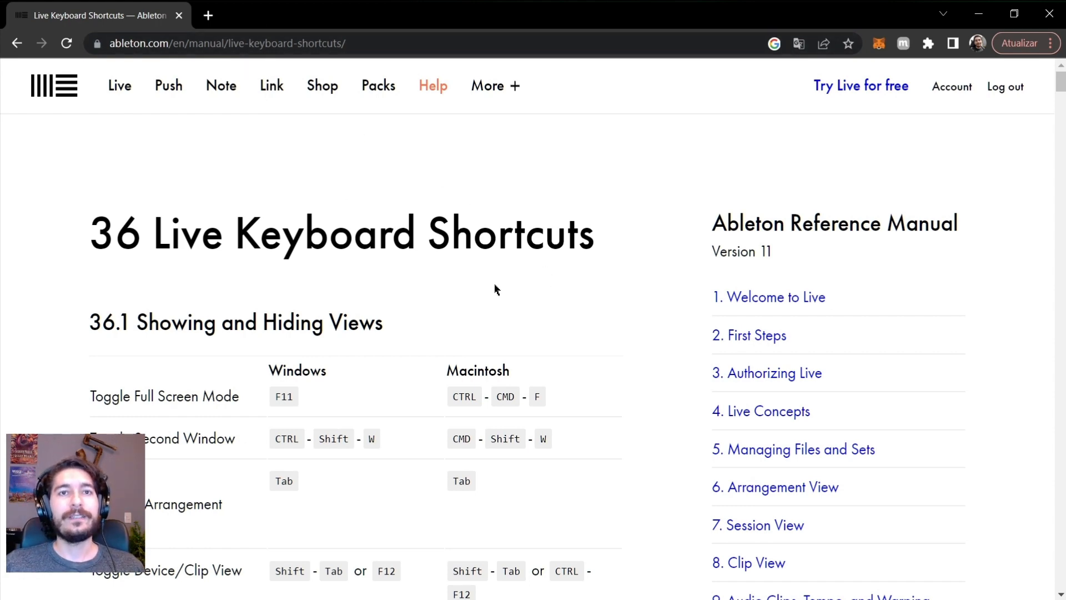
Translate the Live Keyboard Shortcuts page of the Ableton manual into Portuguese
scroll(474, 238, "down", 1)
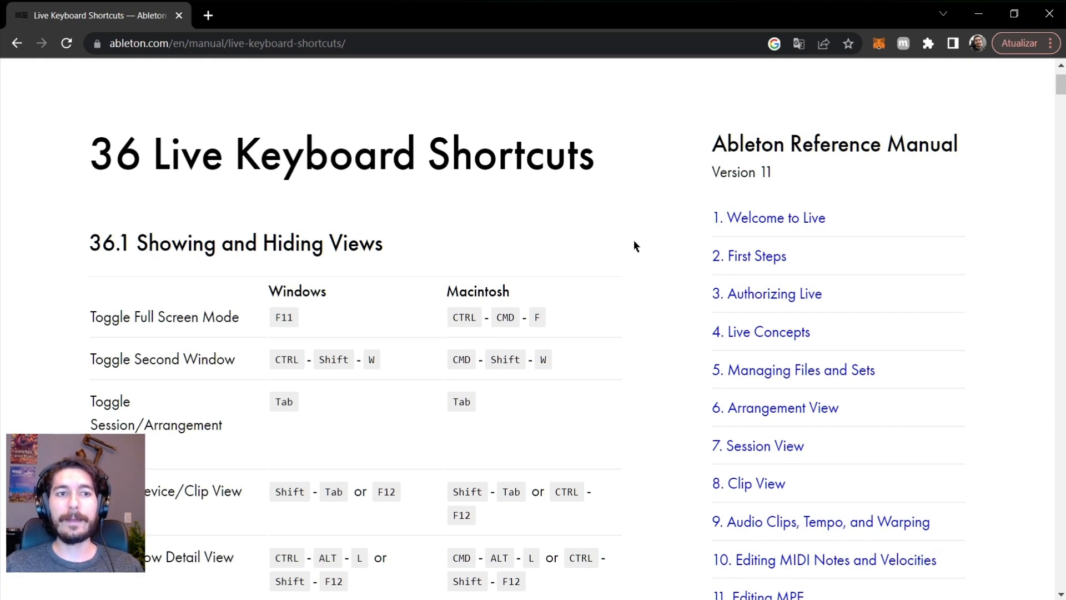
right_click(542, 207)
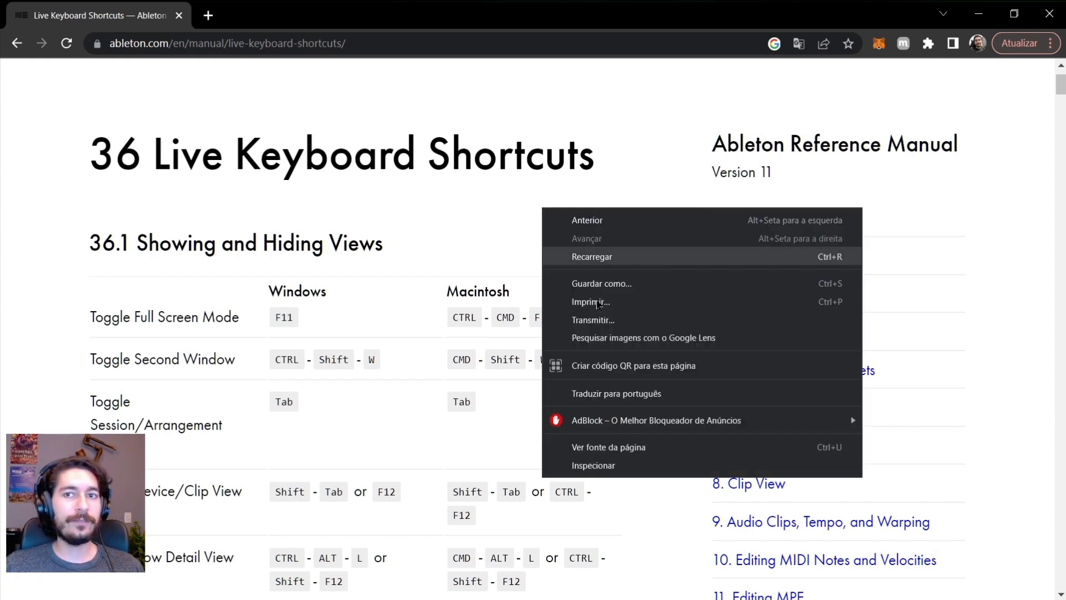
left_click(585, 395)
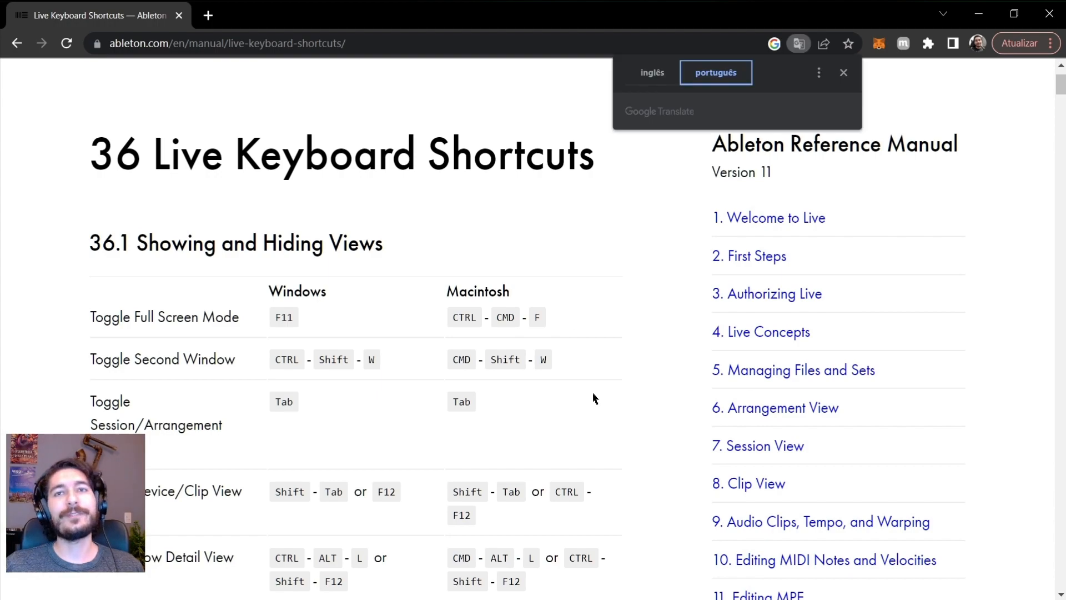
Look through the translated shortcut tables, from showing and hiding views to section 36.11 on track commands
scroll(465, 280, "down", 3)
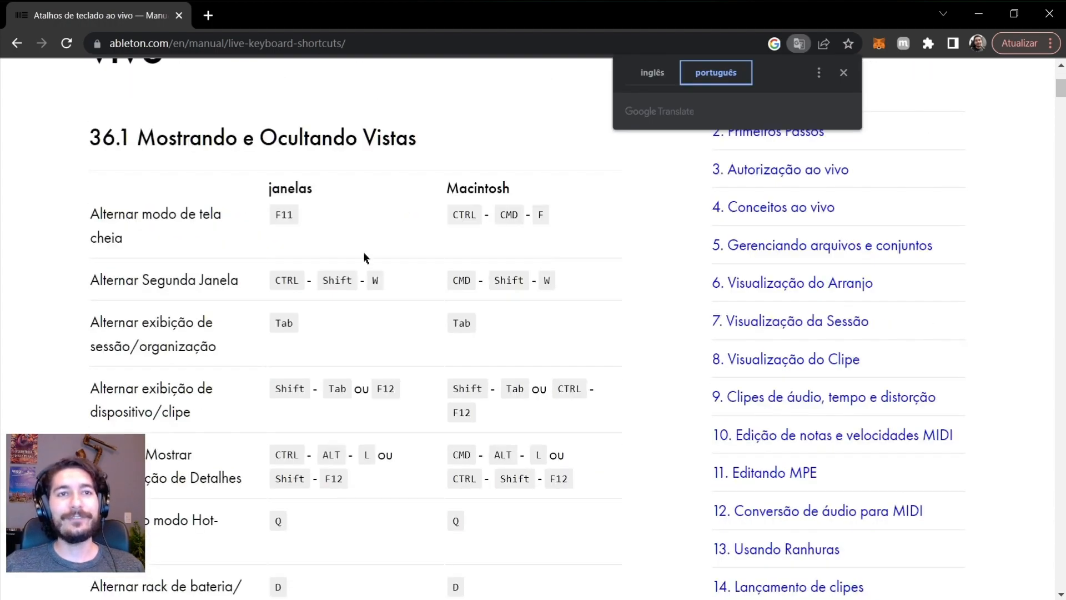
left_click_drag(1060, 88, 709, 302)
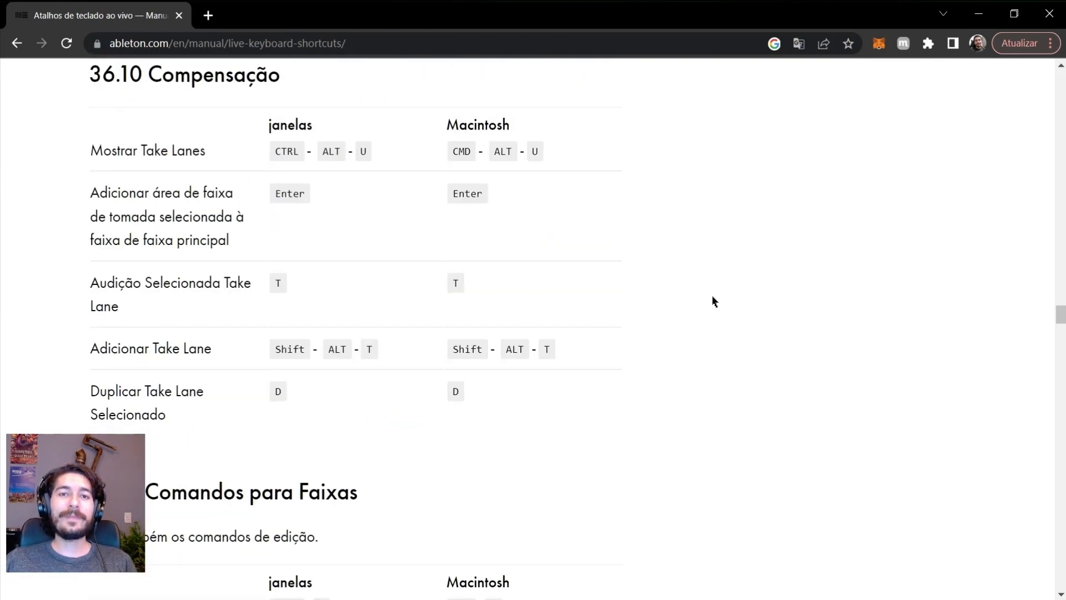
scroll(721, 289, "down", 10)
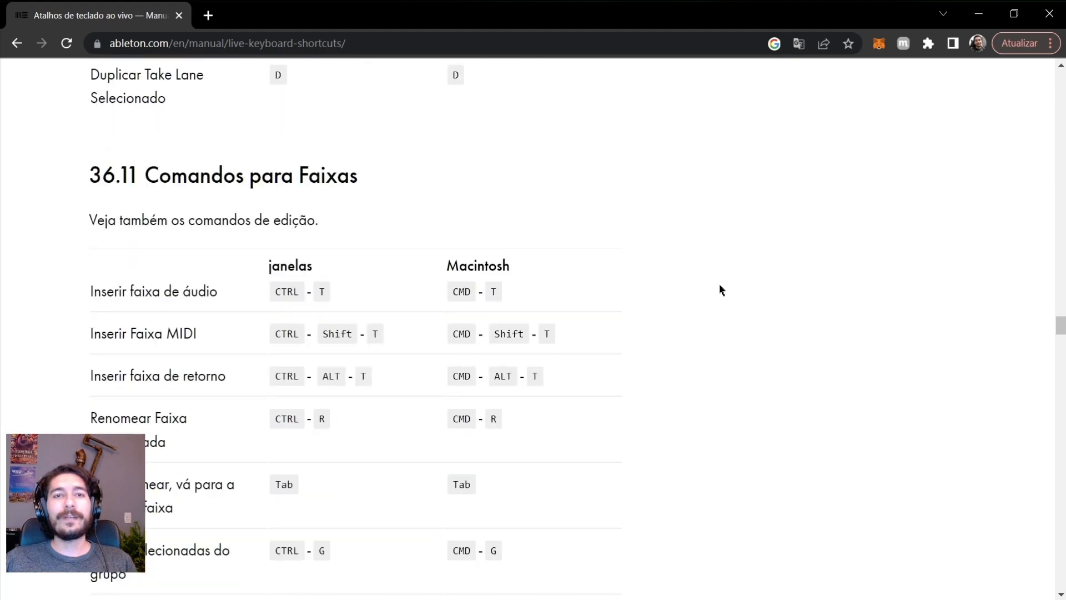
scroll(721, 289, "down", 6)
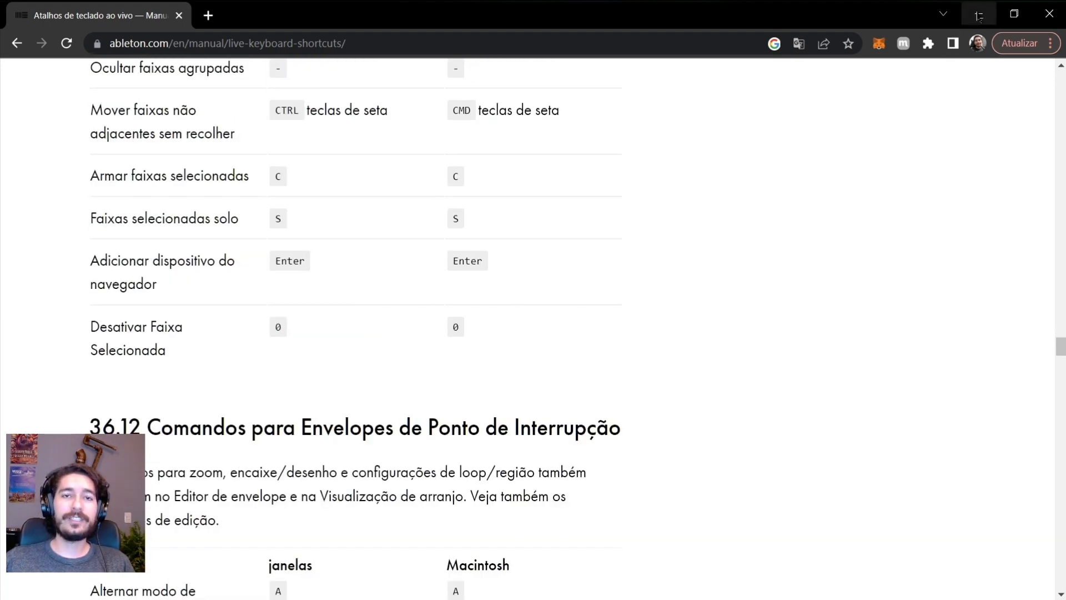
Switch back to Ableton Live, select the 22 MIDI track and place the insert marker at 129.1.1 on it
left_click(979, 15)
left_click(537, 286)
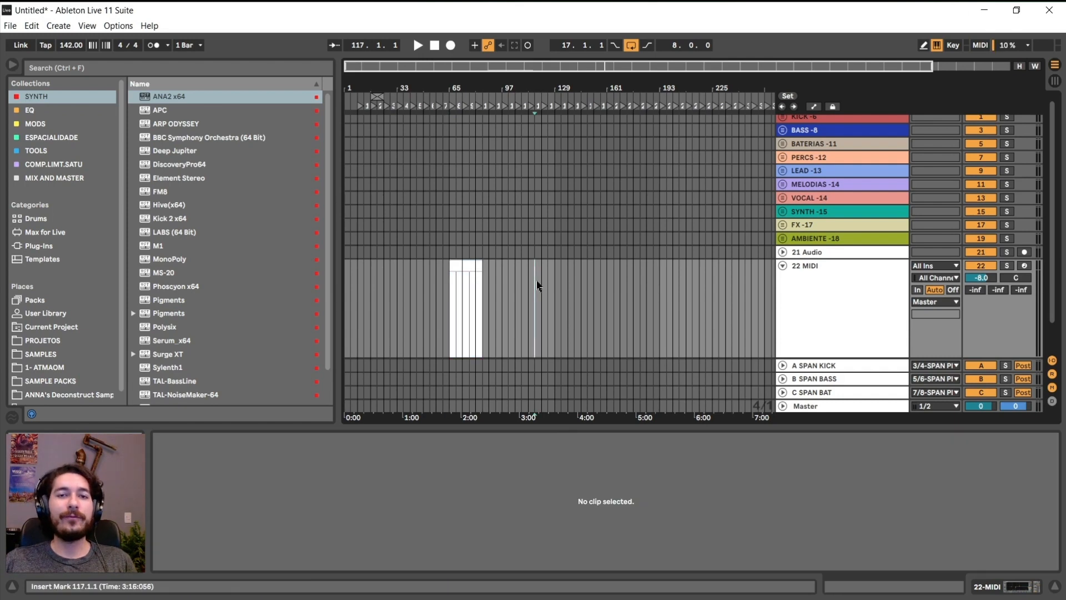
left_click(806, 297)
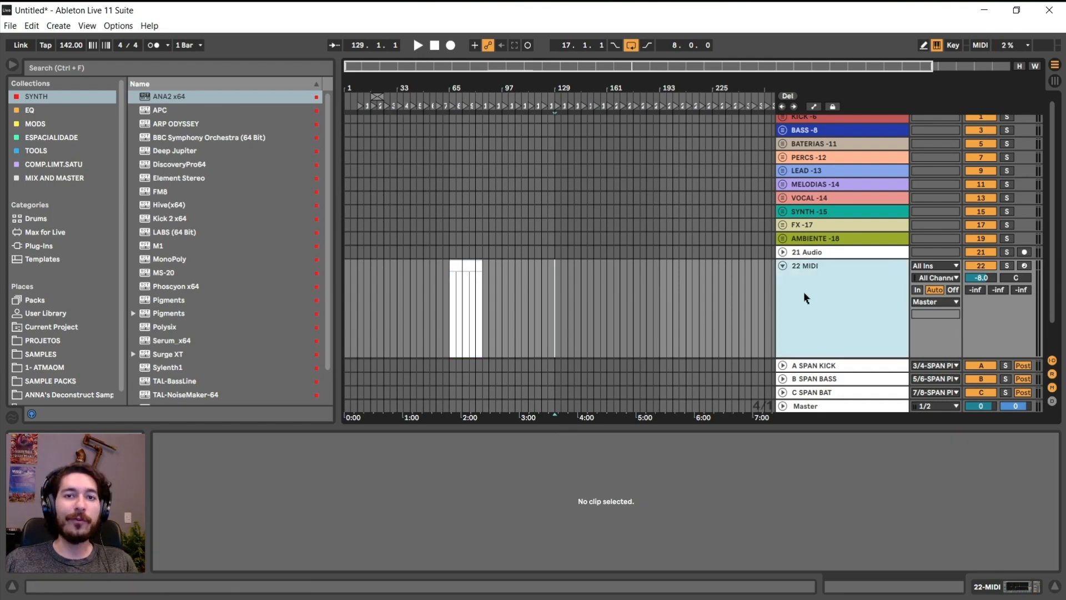
right_click(807, 298)
left_click(556, 293)
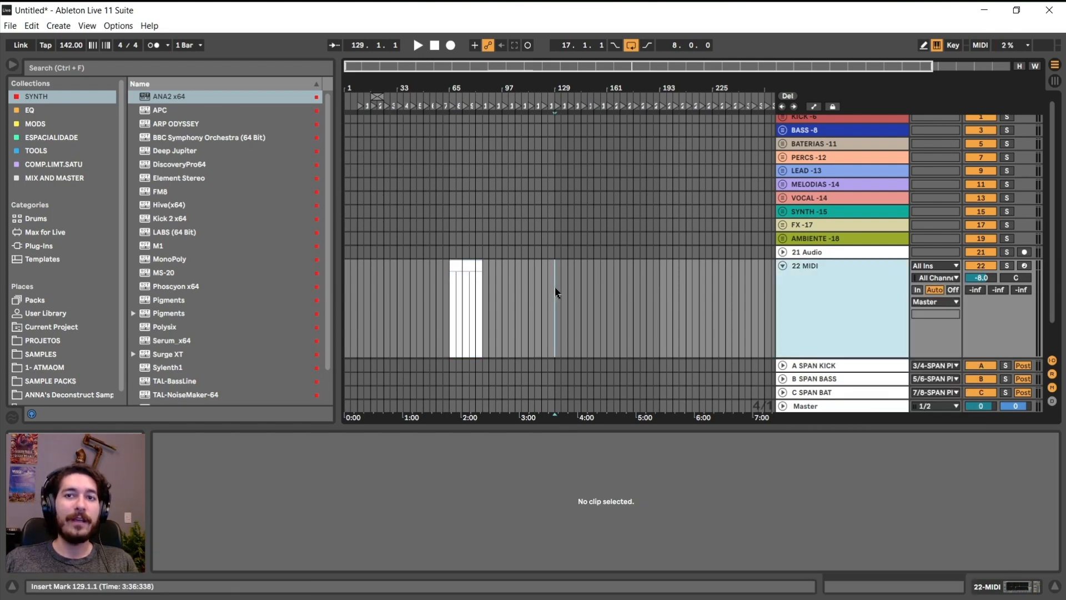